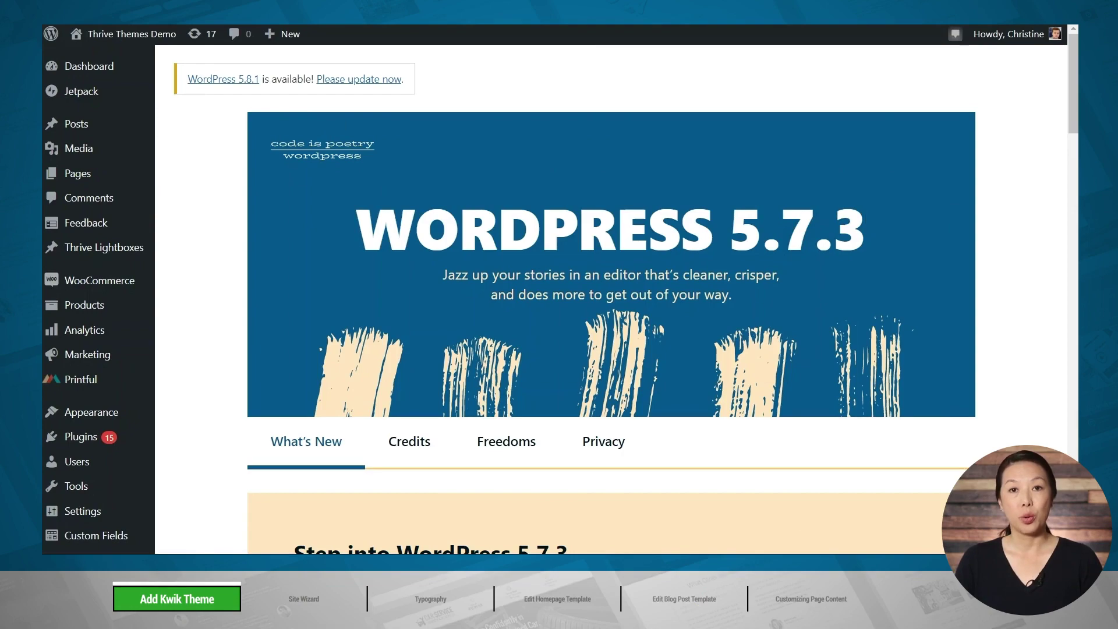
Open the theme management page of Thrive Theme Builder
{"action": "scroll", "coordinate": [87, 281], "scroll_direction": "down", "scroll_amount": 5}
{"action": "mouse_move", "coordinate": [98, 491]}
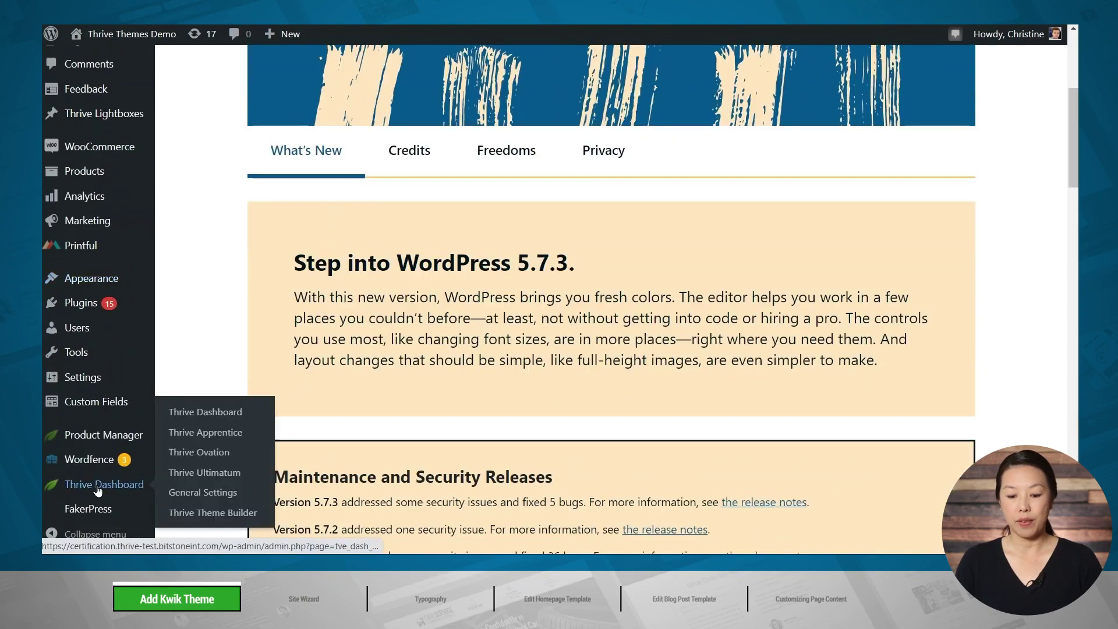
{"action": "left_click", "coordinate": [210, 515]}
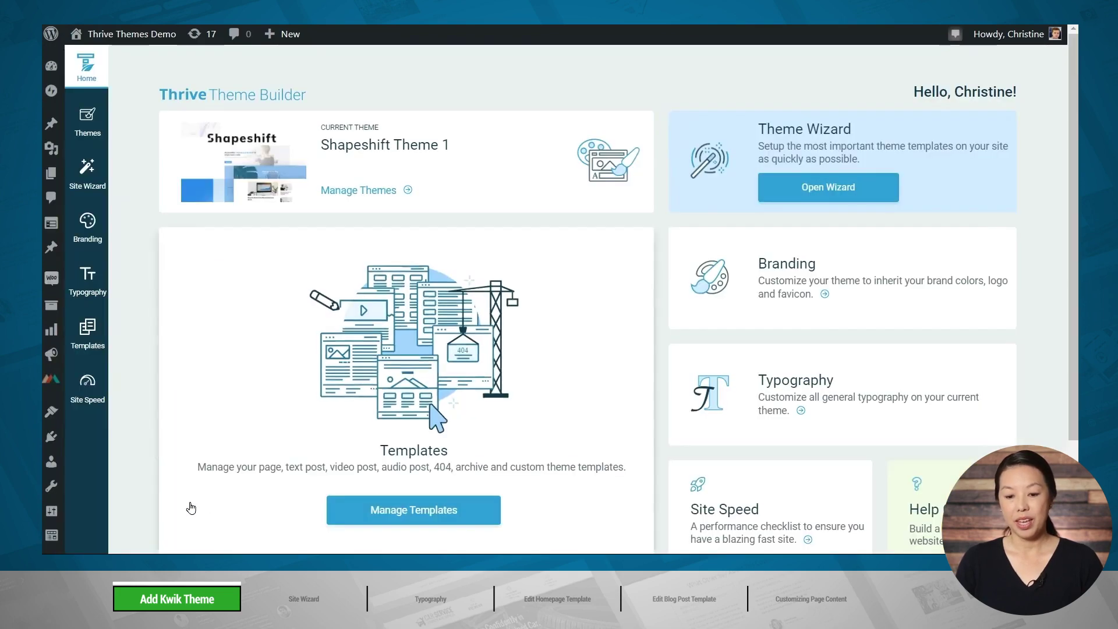
{"action": "left_click", "coordinate": [90, 137]}
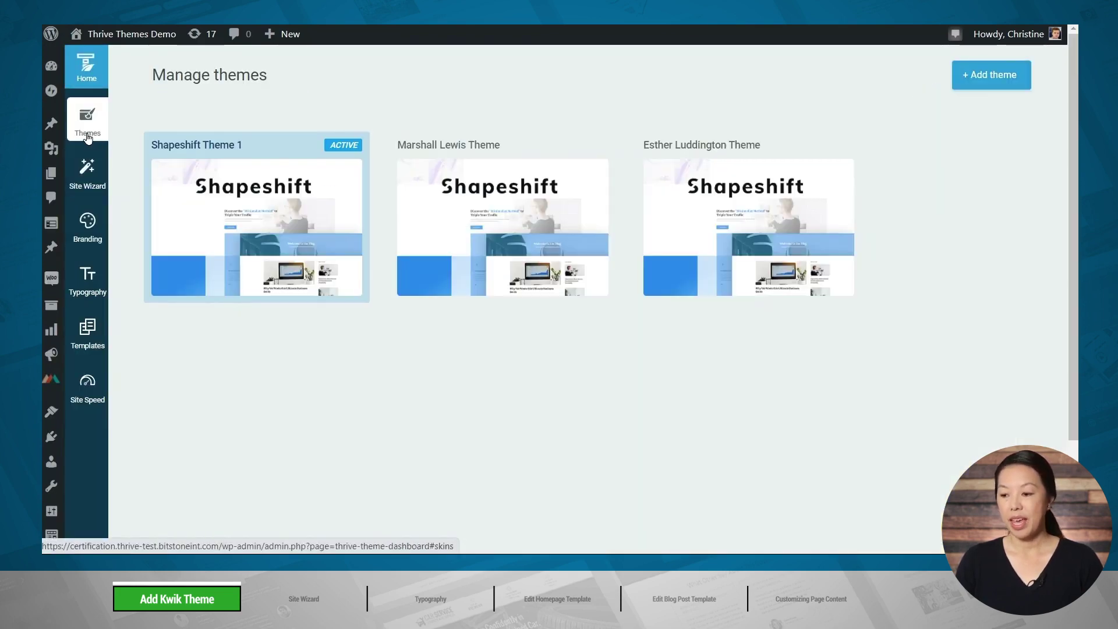
Download Kwik Theme (INTERNAL) from the Thrive Cloud as a new theme and activate it
{"action": "left_click", "coordinate": [989, 87]}
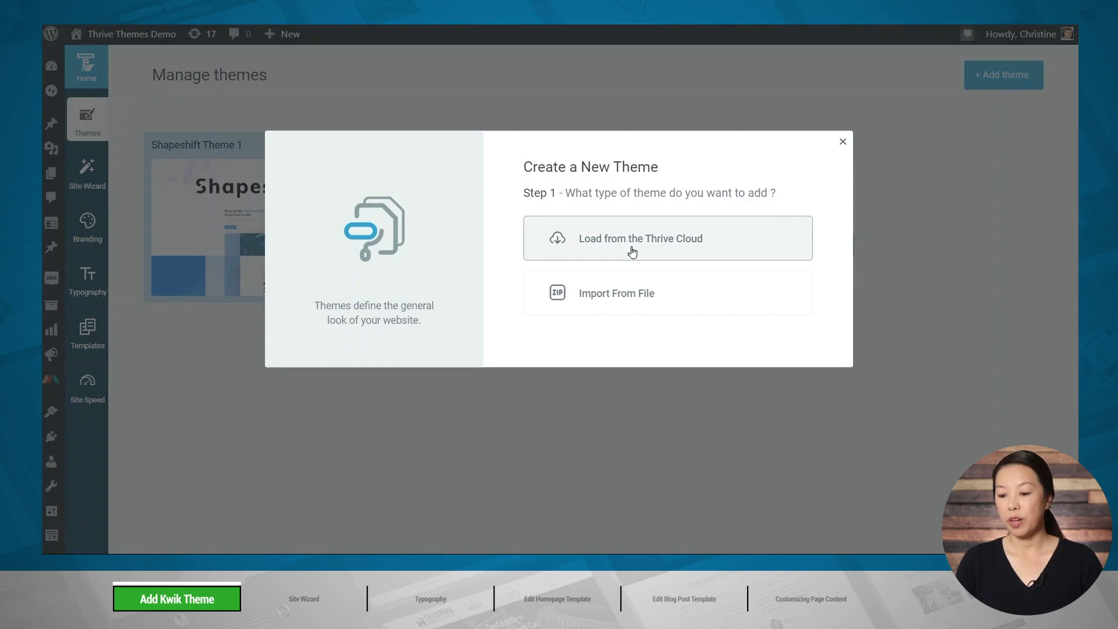
{"action": "left_click", "coordinate": [650, 251]}
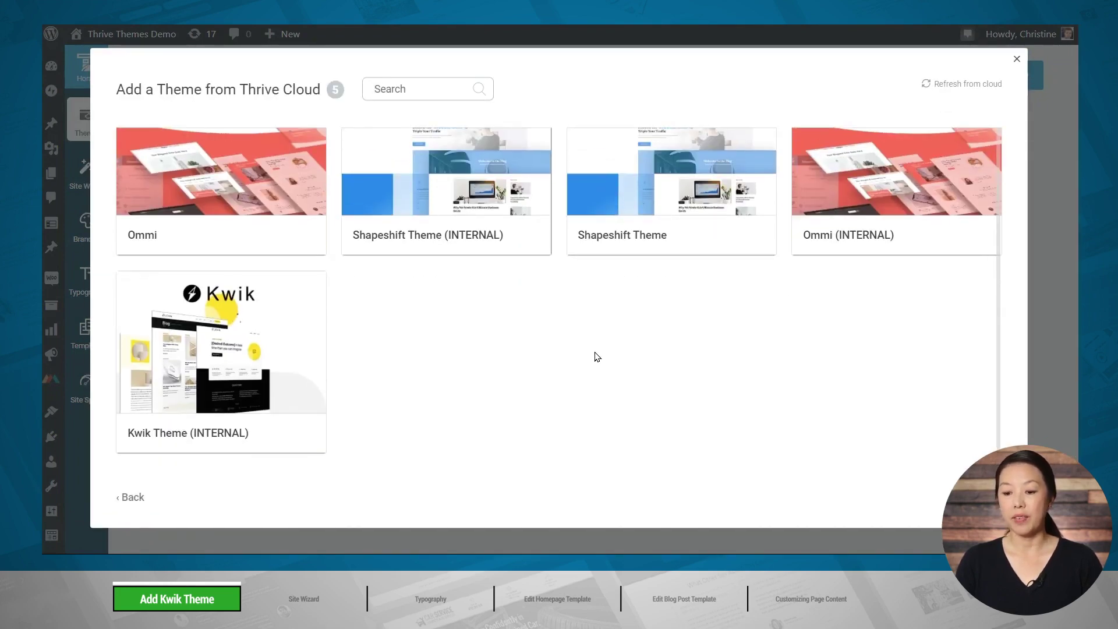
{"action": "mouse_move", "coordinate": [251, 357]}
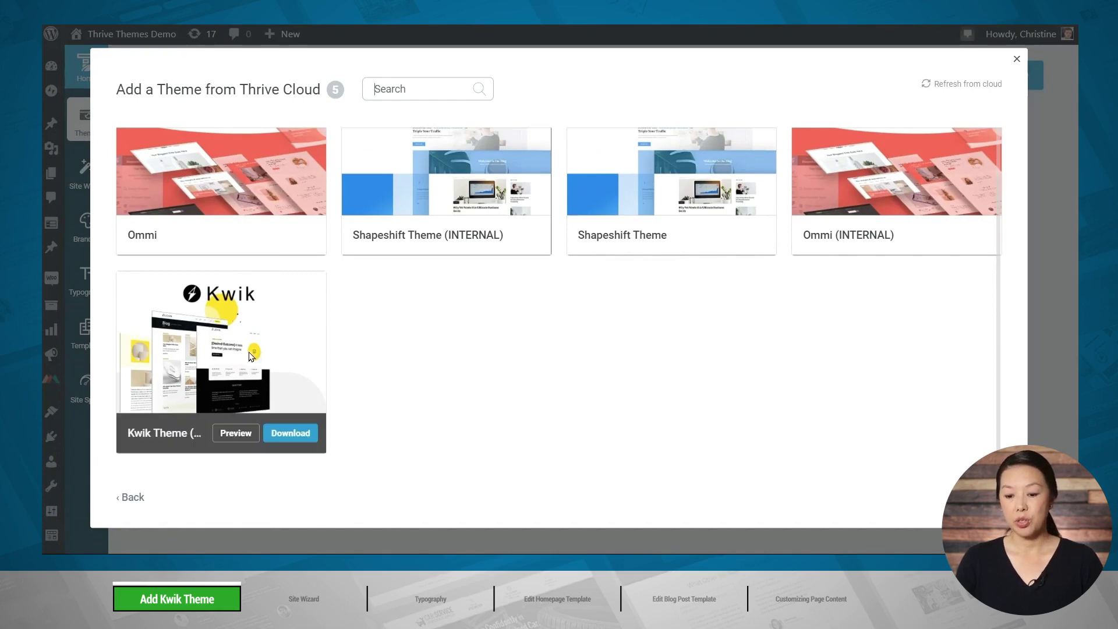
{"action": "left_click", "coordinate": [291, 434]}
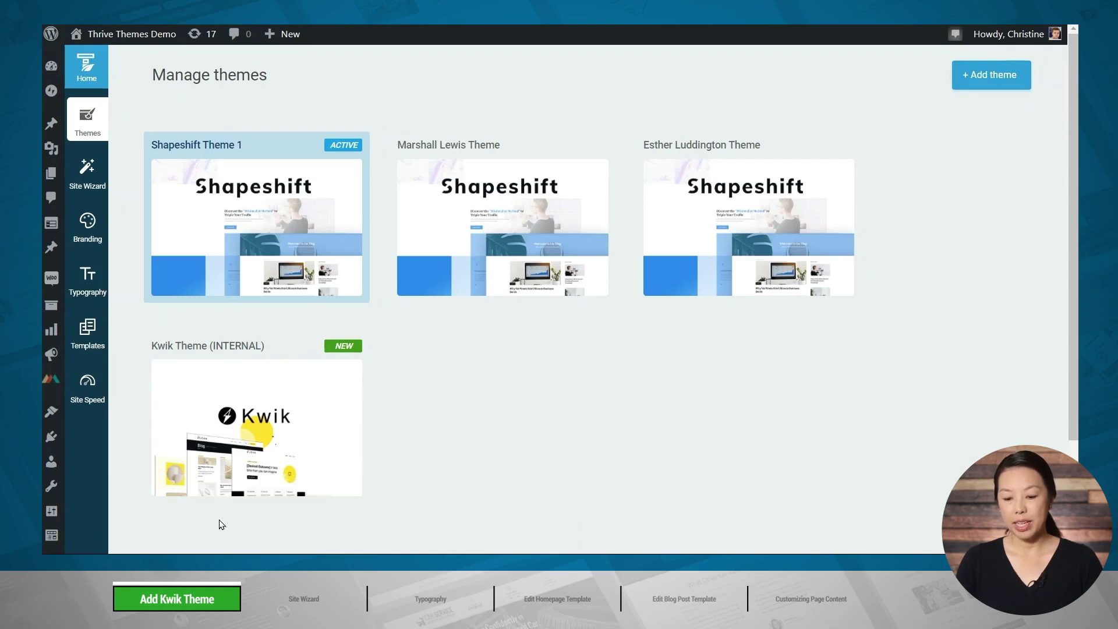
{"action": "mouse_move", "coordinate": [365, 364]}
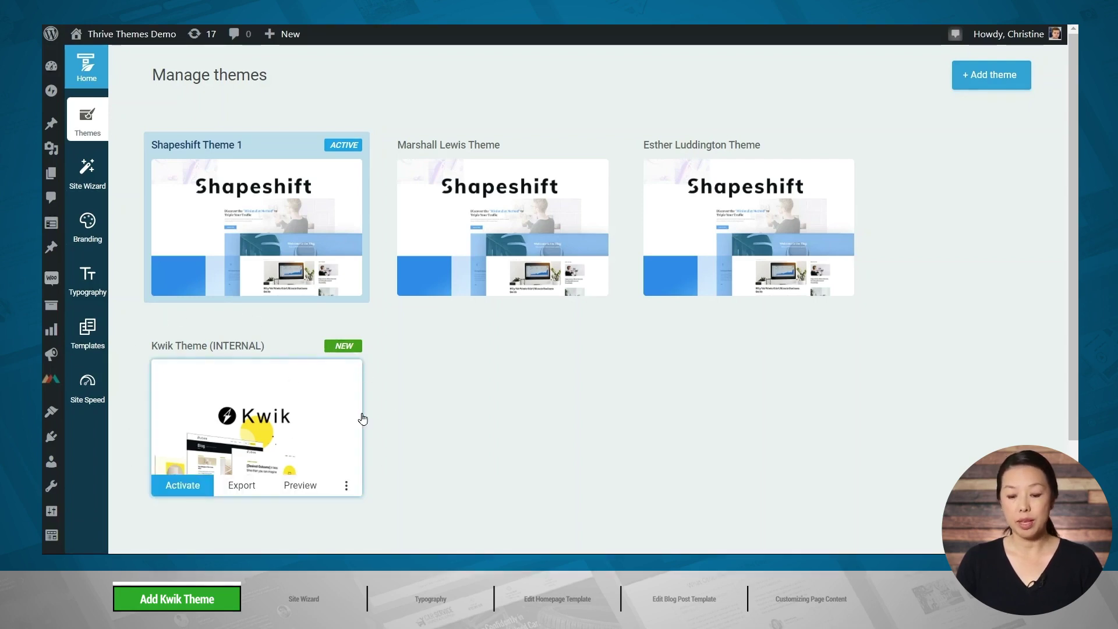
{"action": "left_click", "coordinate": [178, 489]}
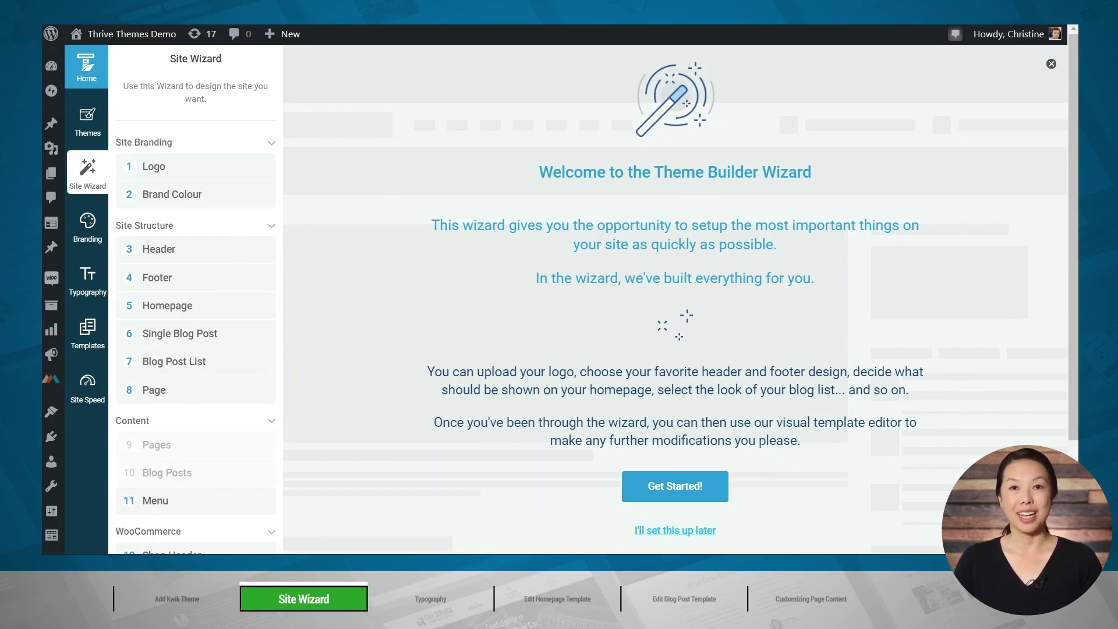
Start the Site Wizard and accept the existing logo for the site
{"action": "left_click", "coordinate": [665, 496]}
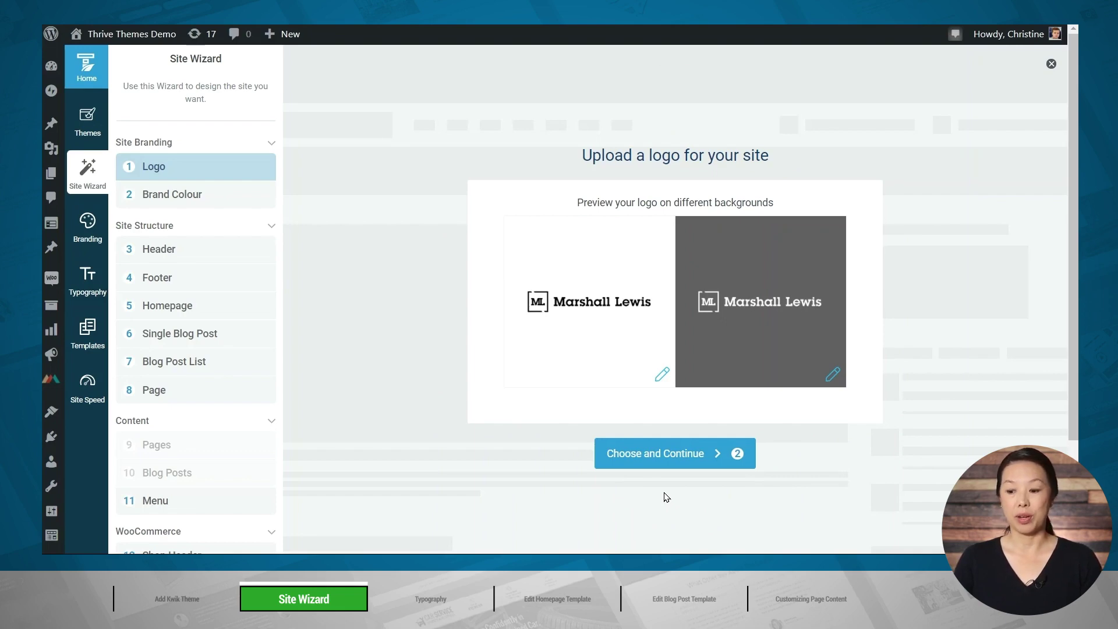
{"action": "left_click", "coordinate": [662, 461]}
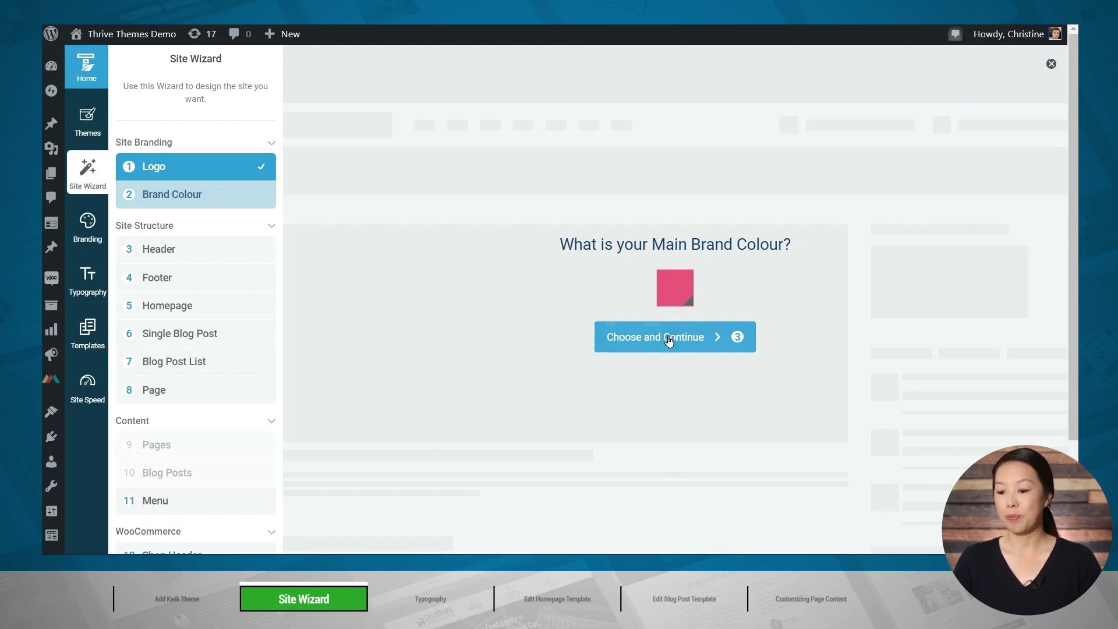
Set the main brand colour to #cc0065 and continue to the header choice
{"action": "left_click", "coordinate": [674, 297]}
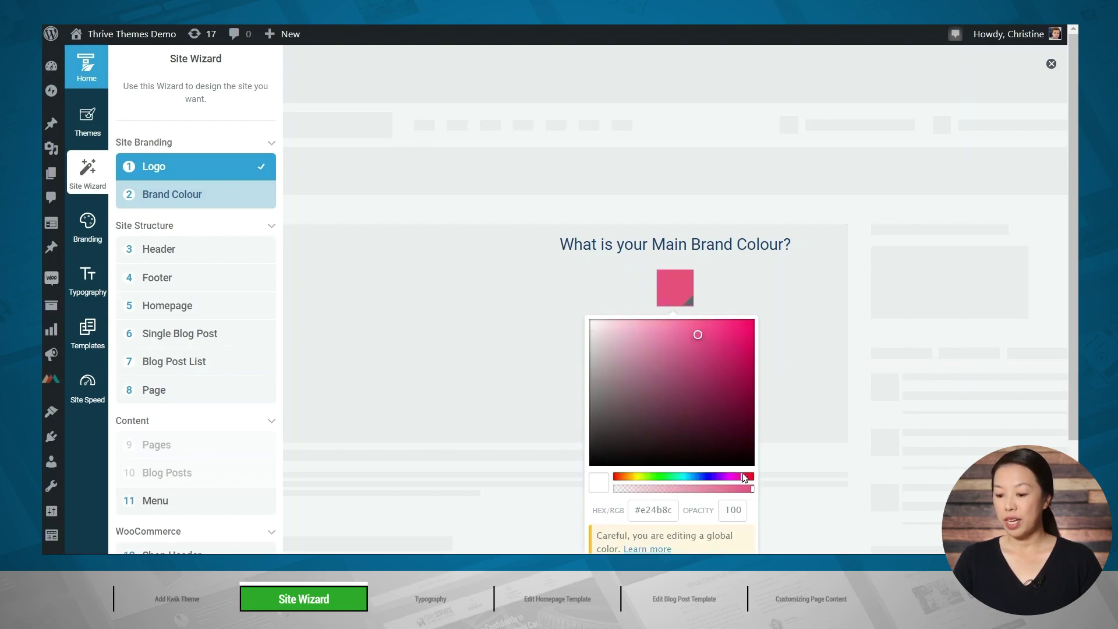
{"action": "left_click_drag", "start_coordinate": [718, 359], "coordinate": [754, 354]}
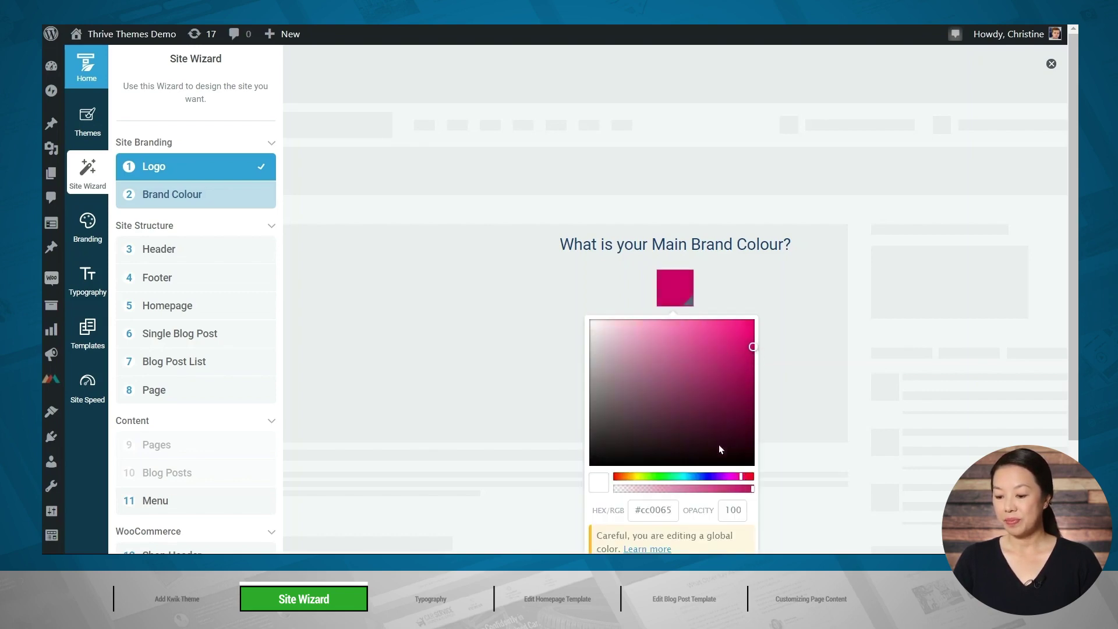
{"action": "scroll", "coordinate": [718, 445], "scroll_direction": "down", "scroll_amount": 3}
{"action": "left_click", "coordinate": [675, 195]}
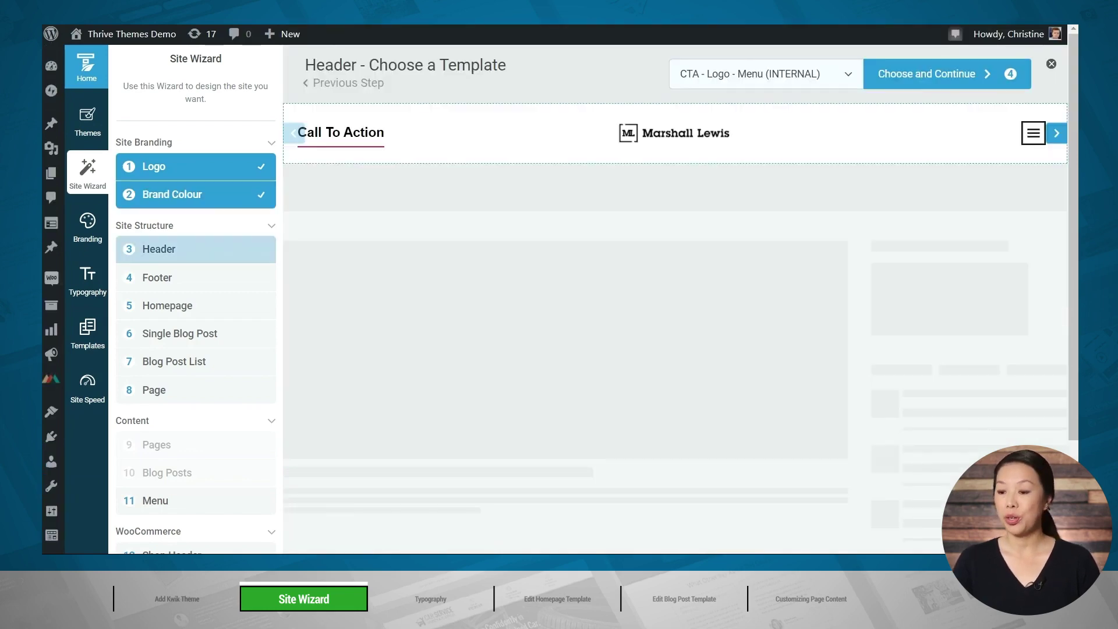
Choose the "Logo - Menu (INTERNAL)" template for the site header and continue to the footer
{"action": "left_click", "coordinate": [747, 82]}
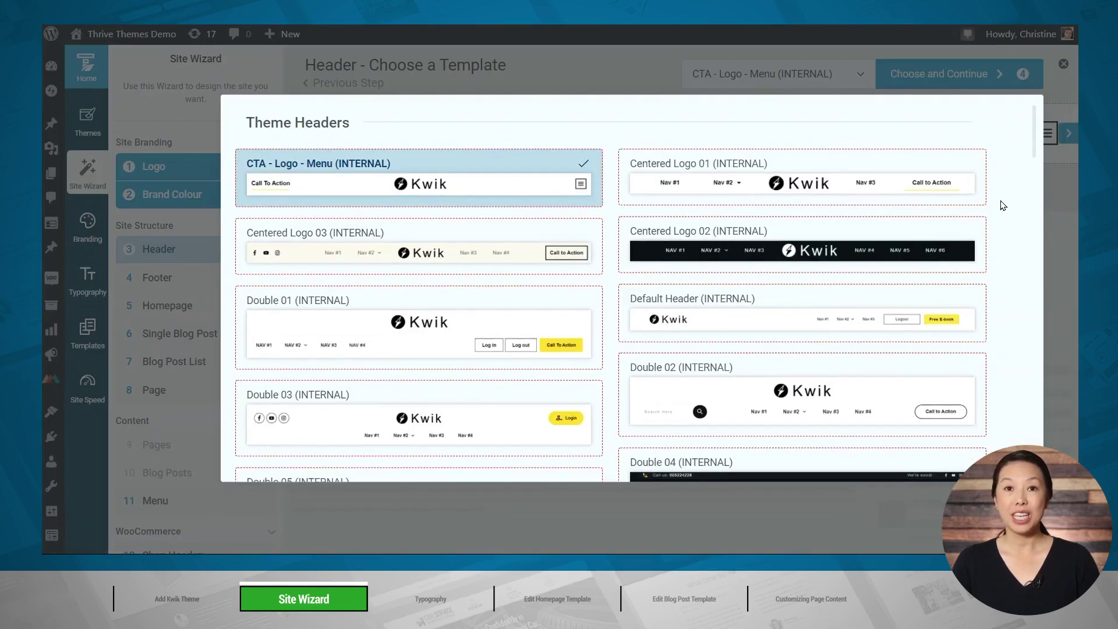
{"action": "scroll", "coordinate": [1002, 205], "scroll_direction": "down", "scroll_amount": 3}
{"action": "scroll", "coordinate": [1003, 205], "scroll_direction": "down", "scroll_amount": 5}
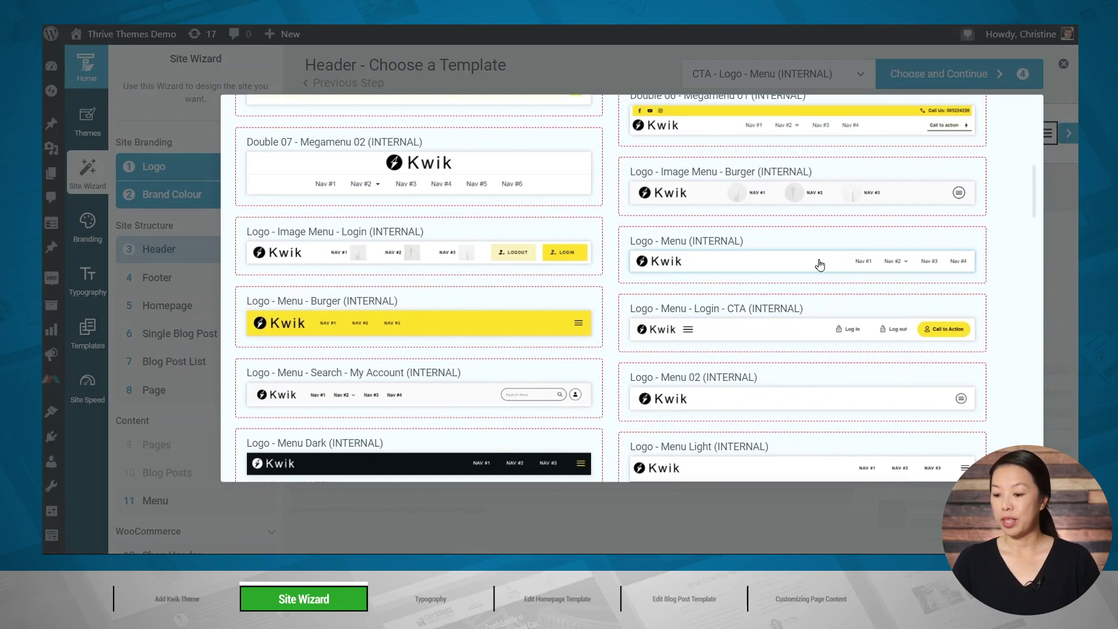
{"action": "left_click", "coordinate": [820, 265]}
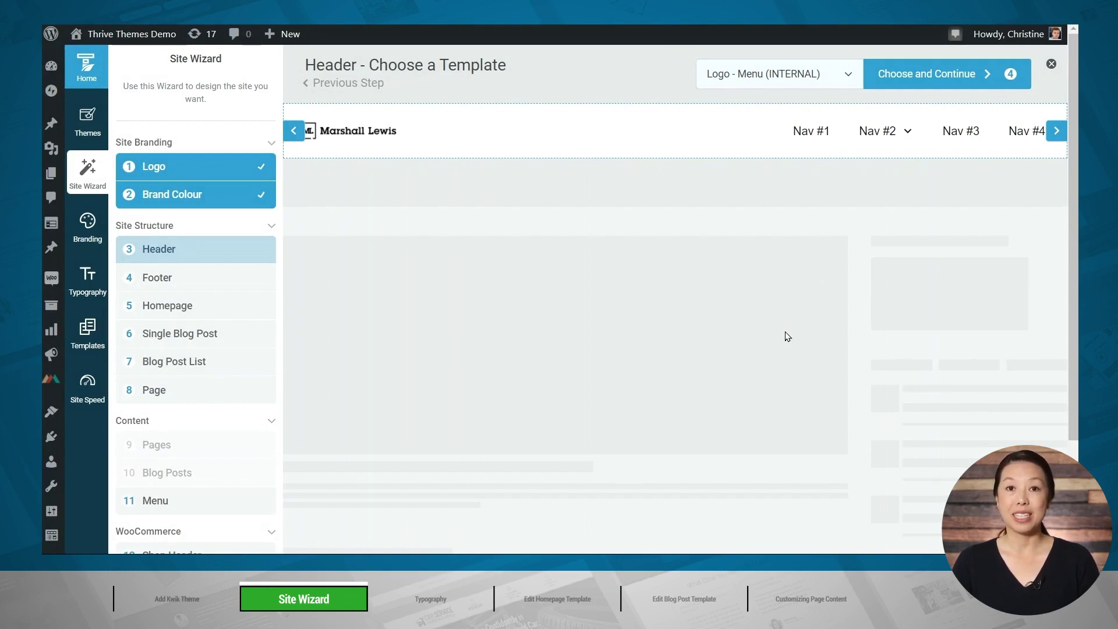
{"action": "left_click", "coordinate": [918, 91]}
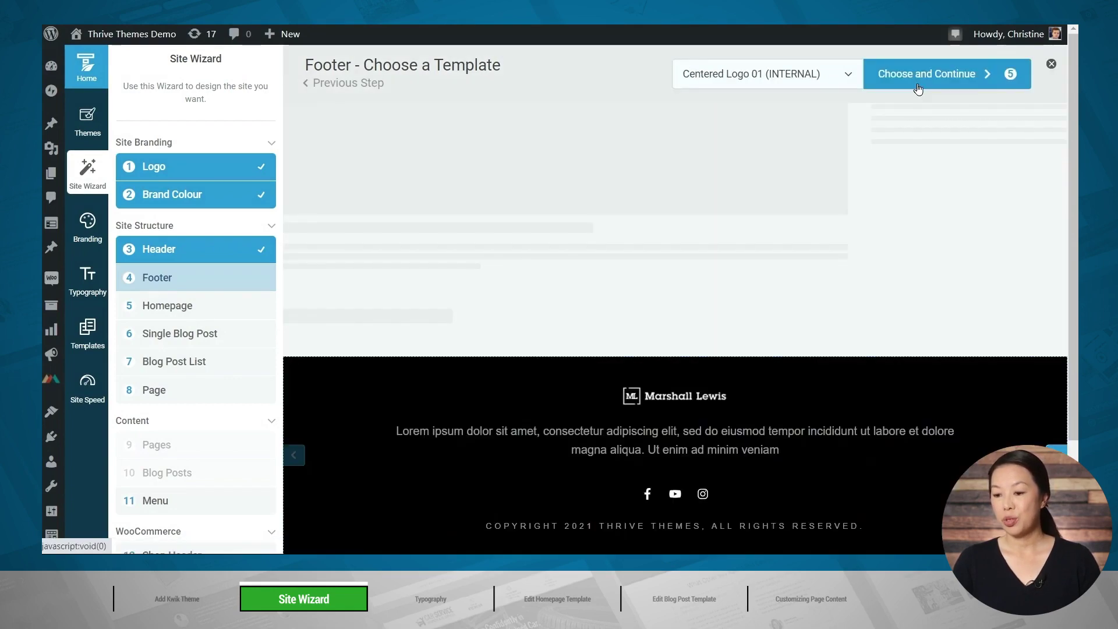
Choose the "Centered Logo 02 - Back to top (INTERNAL)" template for the footer and continue to the homepage
{"action": "left_click", "coordinate": [760, 77]}
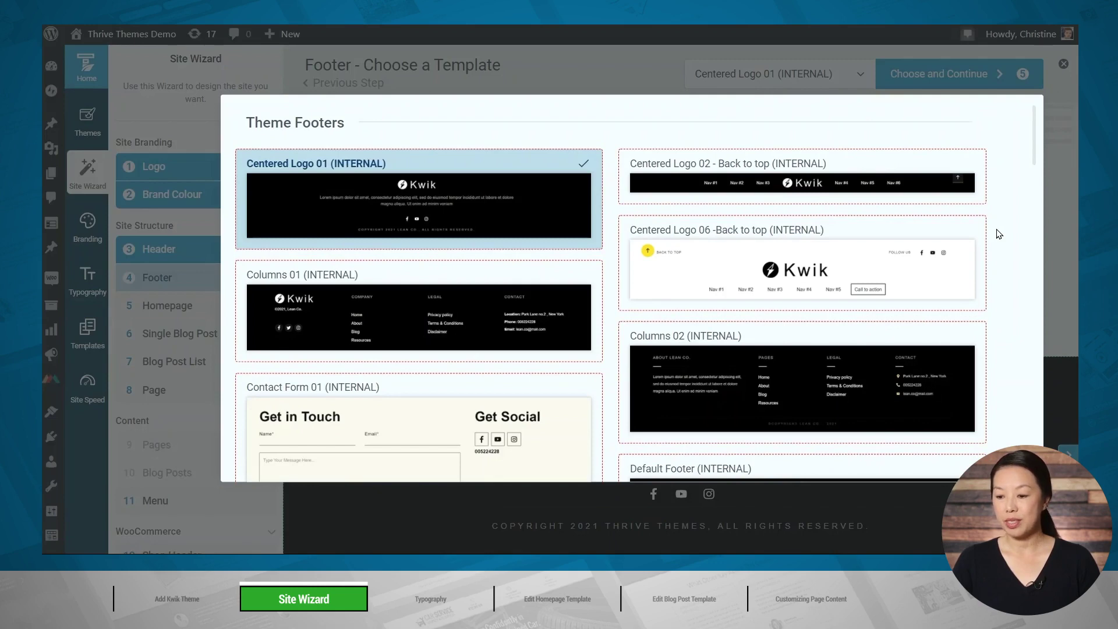
{"action": "left_click", "coordinate": [860, 189]}
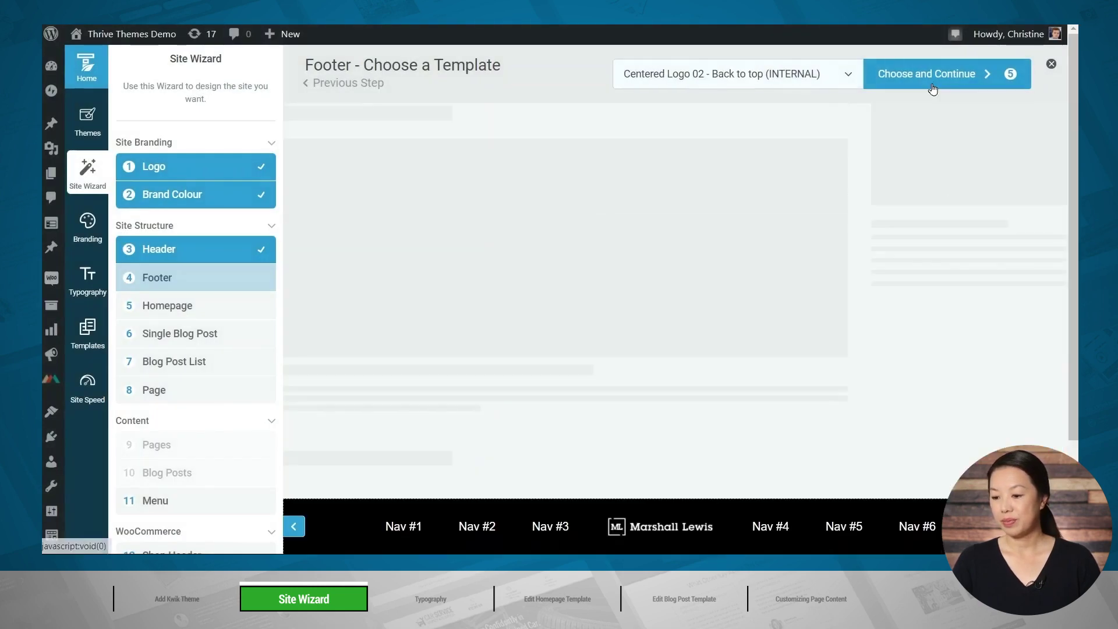
{"action": "left_click", "coordinate": [932, 87]}
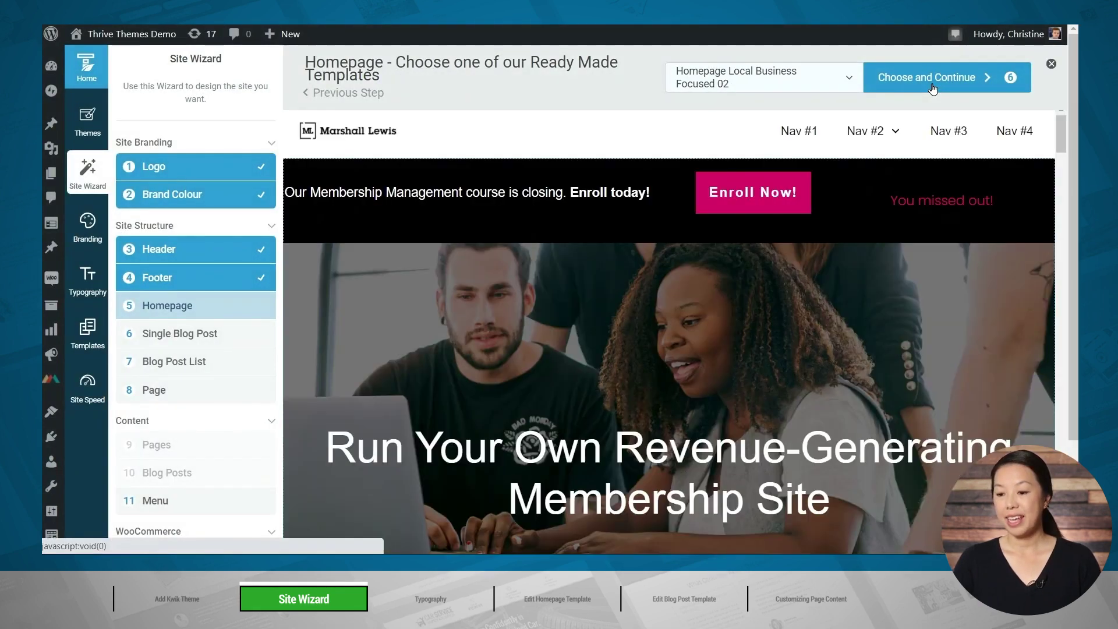
Choose the "Personal Branding 02 – Homepage Kwik (INTERNAL)" template for the homepage and continue to the single blog post
{"action": "left_click", "coordinate": [753, 86]}
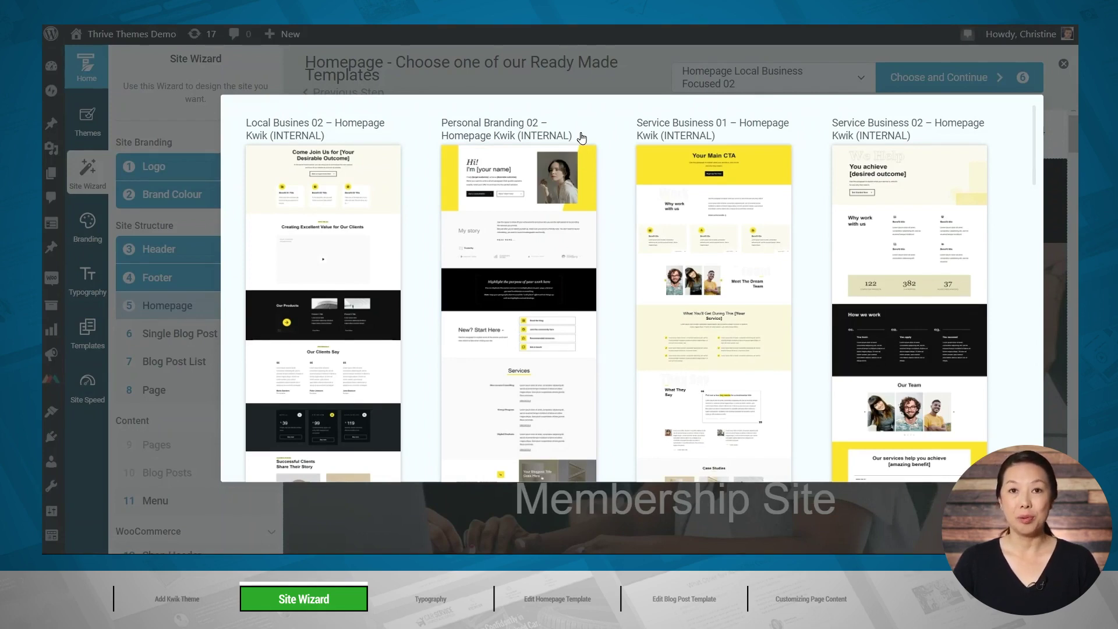
{"action": "scroll", "coordinate": [607, 154], "scroll_direction": "down", "scroll_amount": 3}
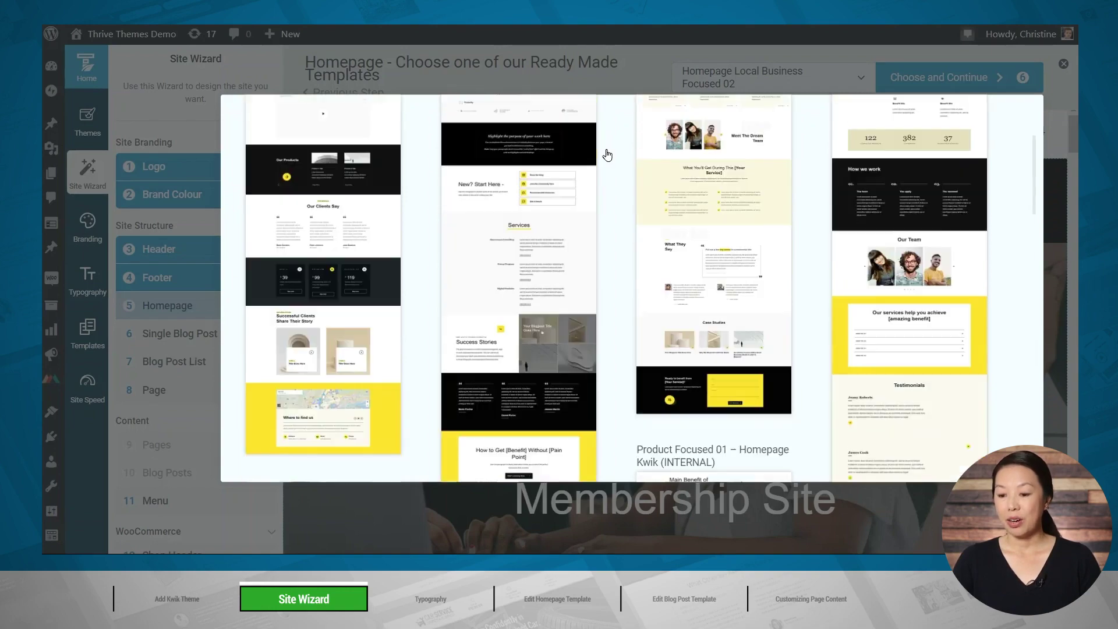
{"action": "scroll", "coordinate": [607, 155], "scroll_direction": "down", "scroll_amount": 10}
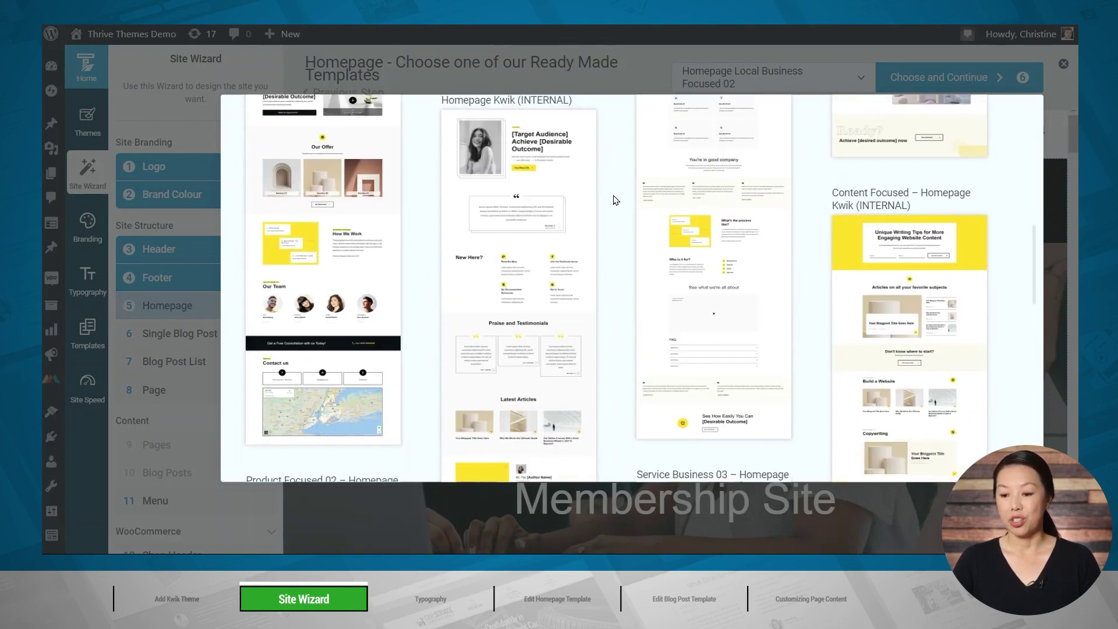
{"action": "scroll", "coordinate": [615, 200], "scroll_direction": "down", "scroll_amount": 5}
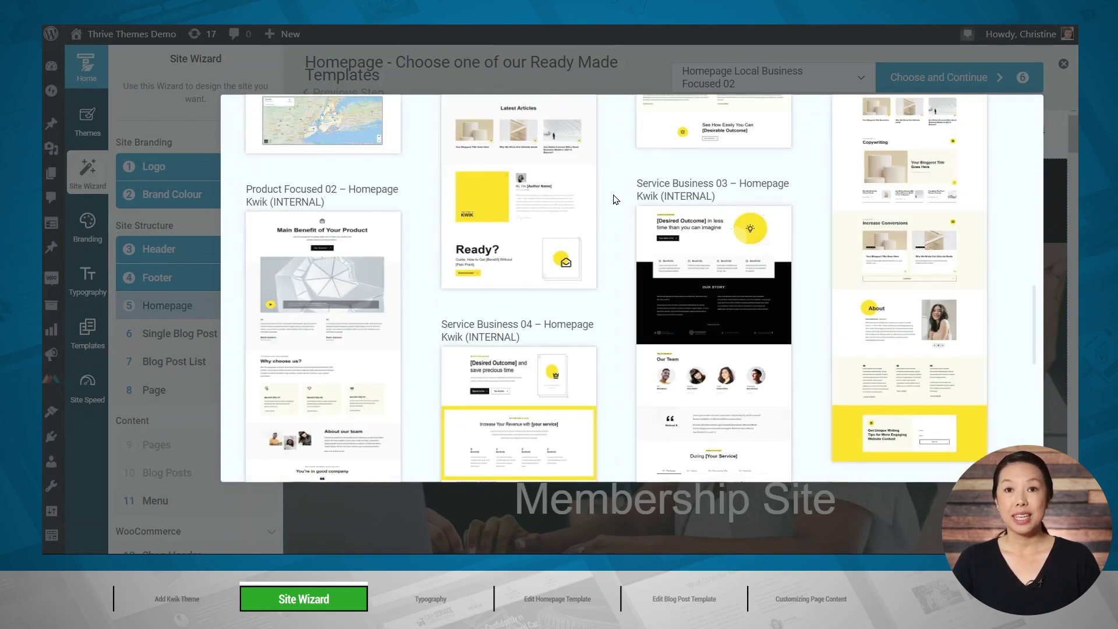
{"action": "scroll", "coordinate": [615, 200], "scroll_direction": "down", "scroll_amount": 3}
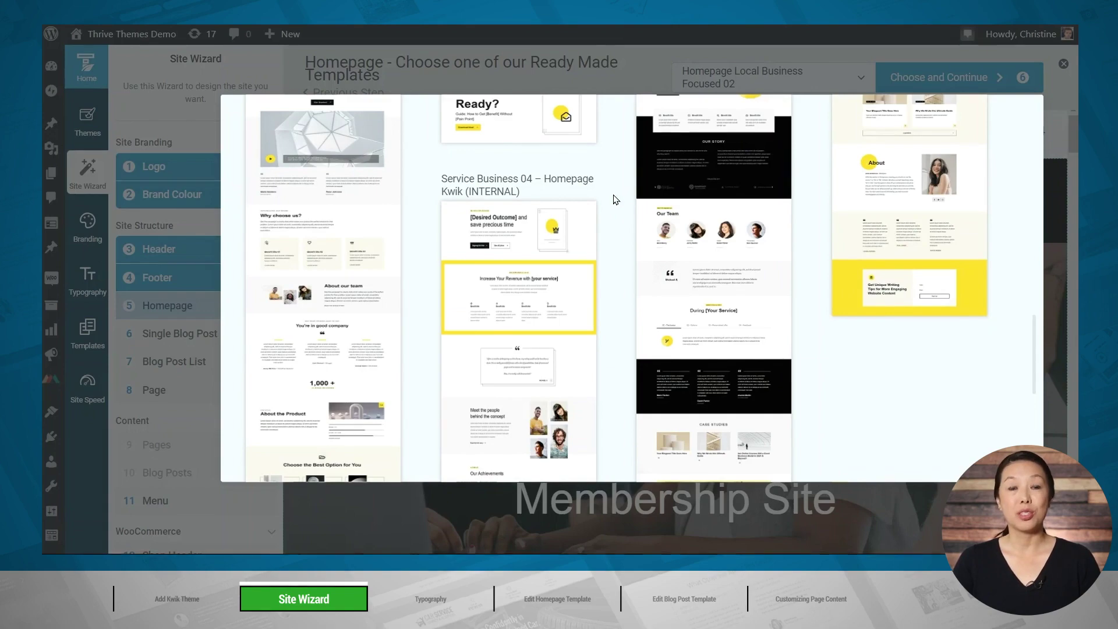
{"action": "scroll", "coordinate": [615, 200], "scroll_direction": "up", "scroll_amount": 15}
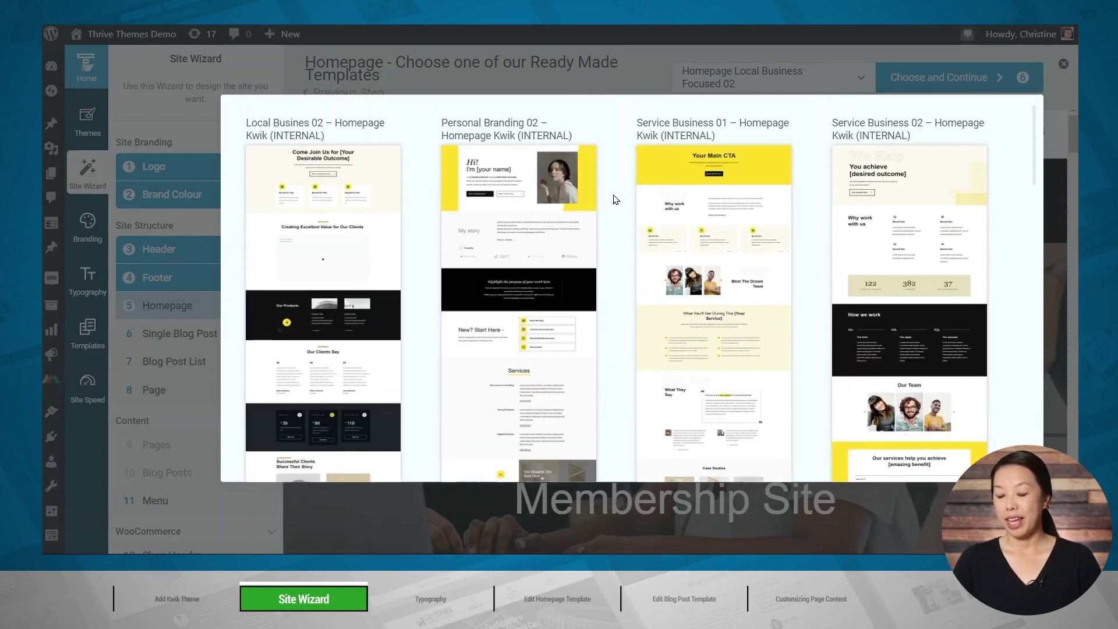
{"action": "left_click", "coordinate": [513, 173]}
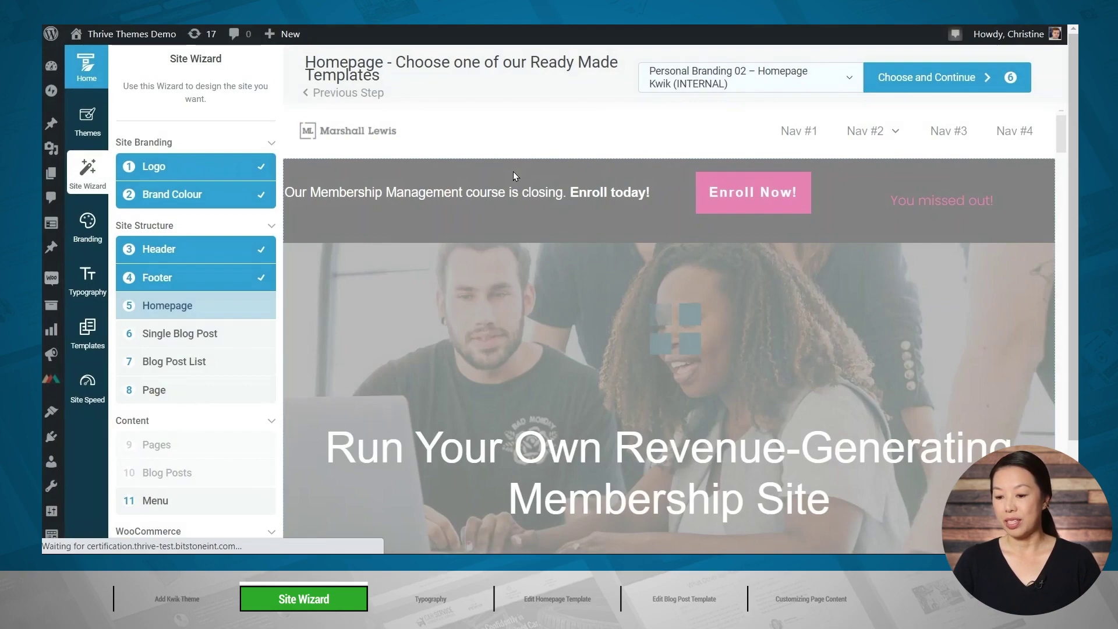
{"action": "left_click", "coordinate": [931, 77]}
{"action": "left_click", "coordinate": [807, 244]}
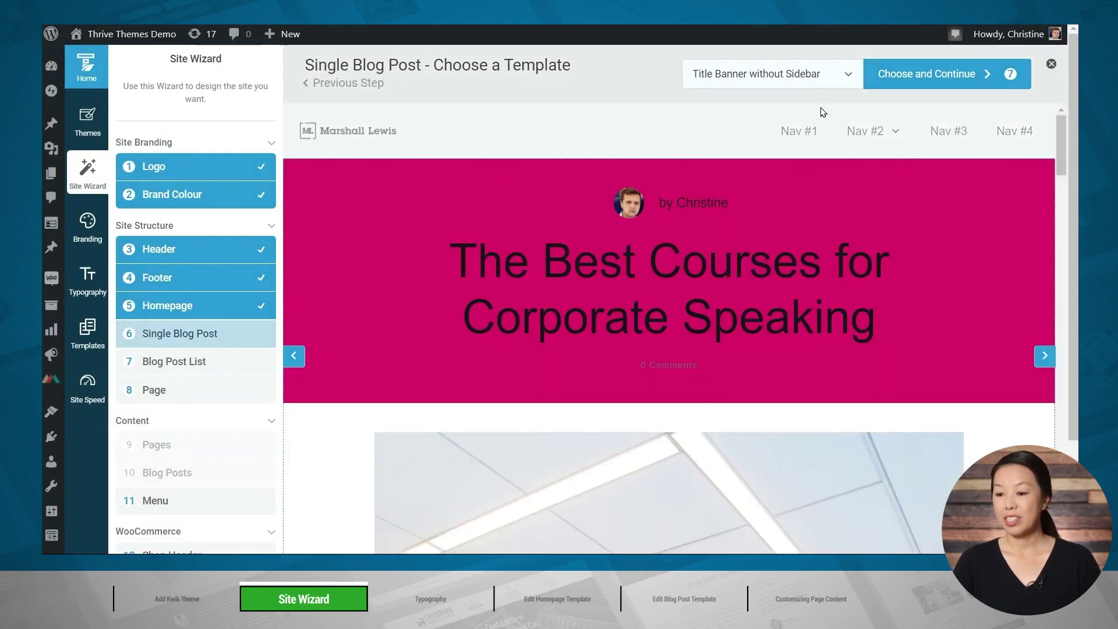
Choose the "Text Only 01 (INTERNAL)" template for single blog posts and continue to the blog post list
{"action": "left_click", "coordinate": [780, 79]}
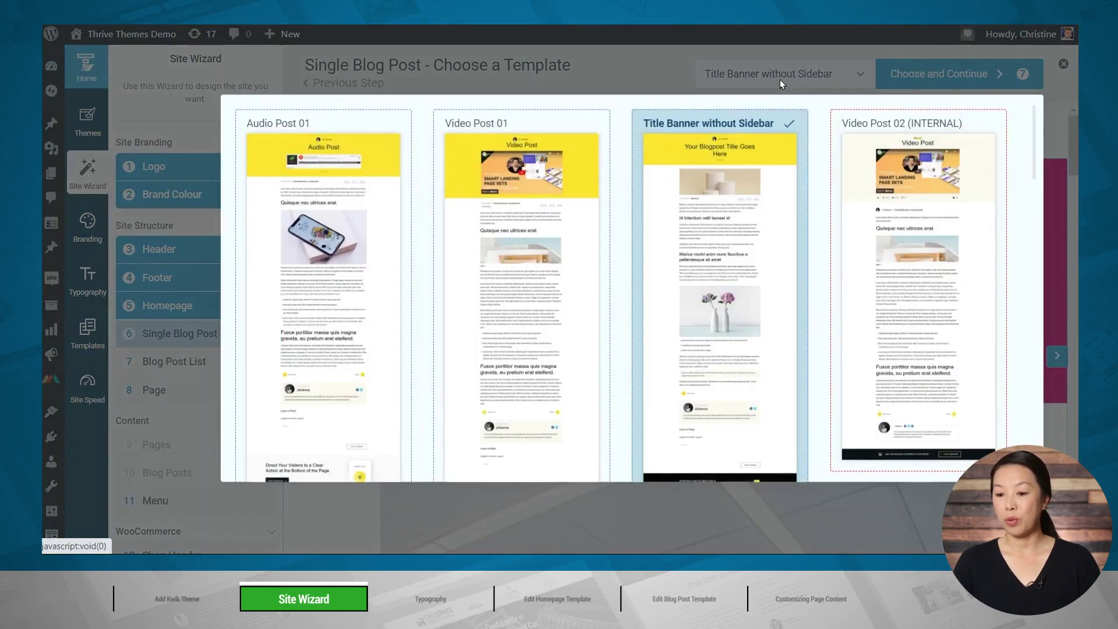
{"action": "scroll", "coordinate": [636, 298], "scroll_direction": "down", "scroll_amount": 1}
{"action": "scroll", "coordinate": [637, 299], "scroll_direction": "down", "scroll_amount": 7}
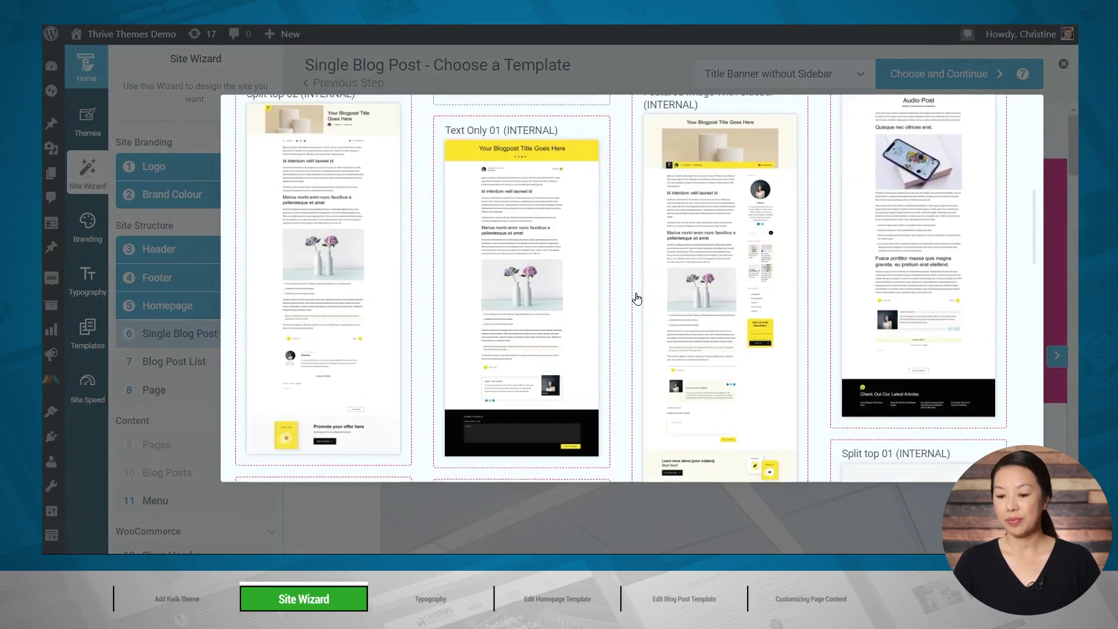
{"action": "left_click", "coordinate": [526, 244]}
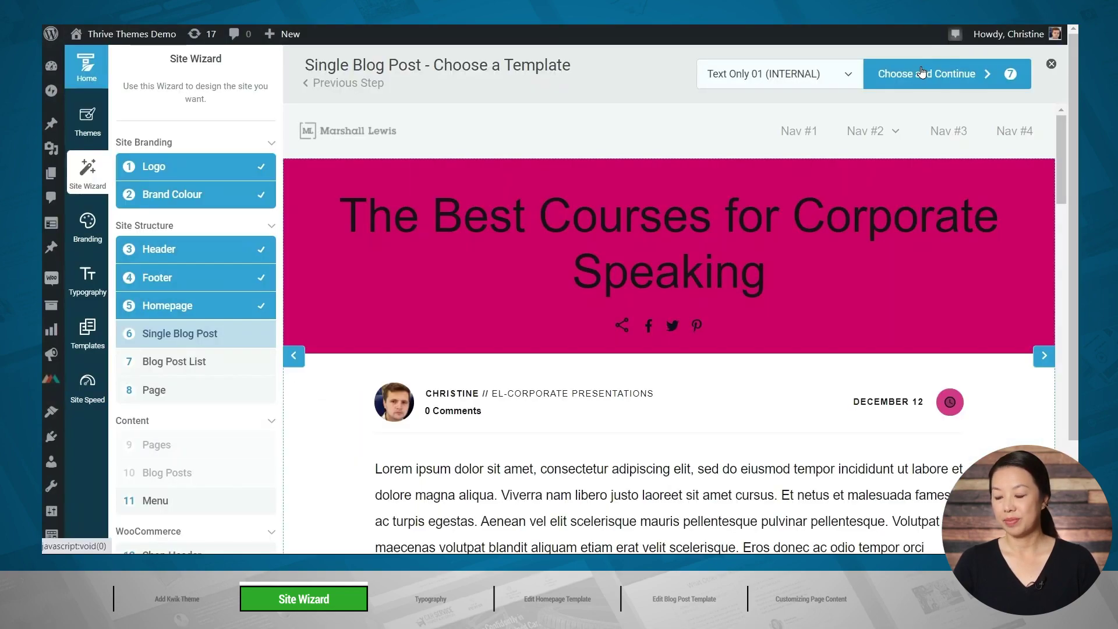
{"action": "left_click", "coordinate": [921, 72]}
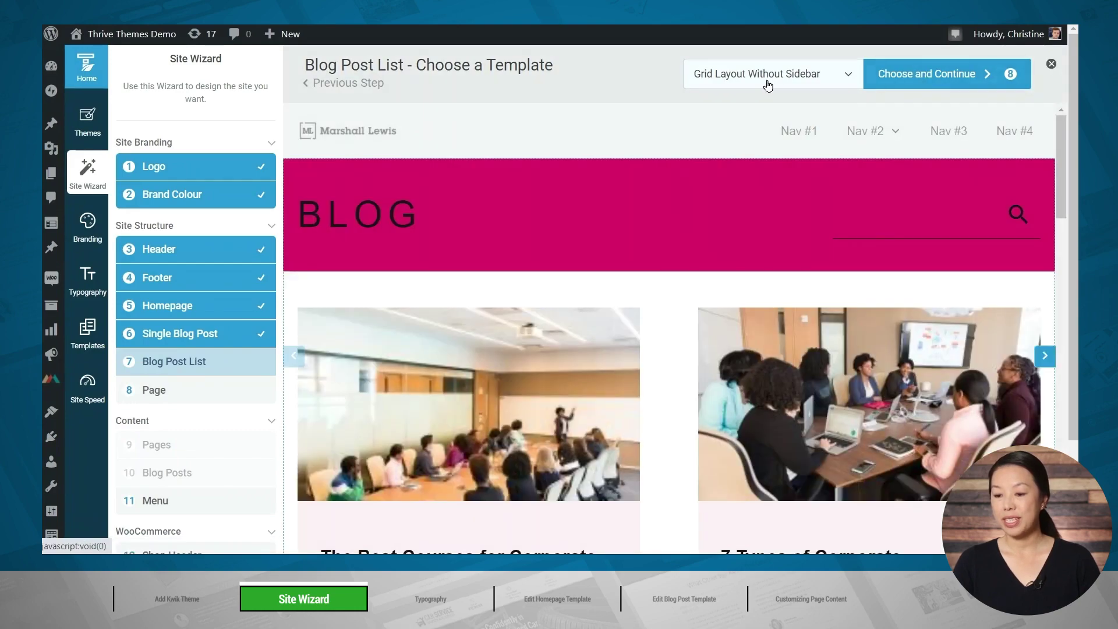
Choose the "Grid Layout Without Sidebar" template for the blog post list and continue to the page template
{"action": "left_click", "coordinate": [767, 80]}
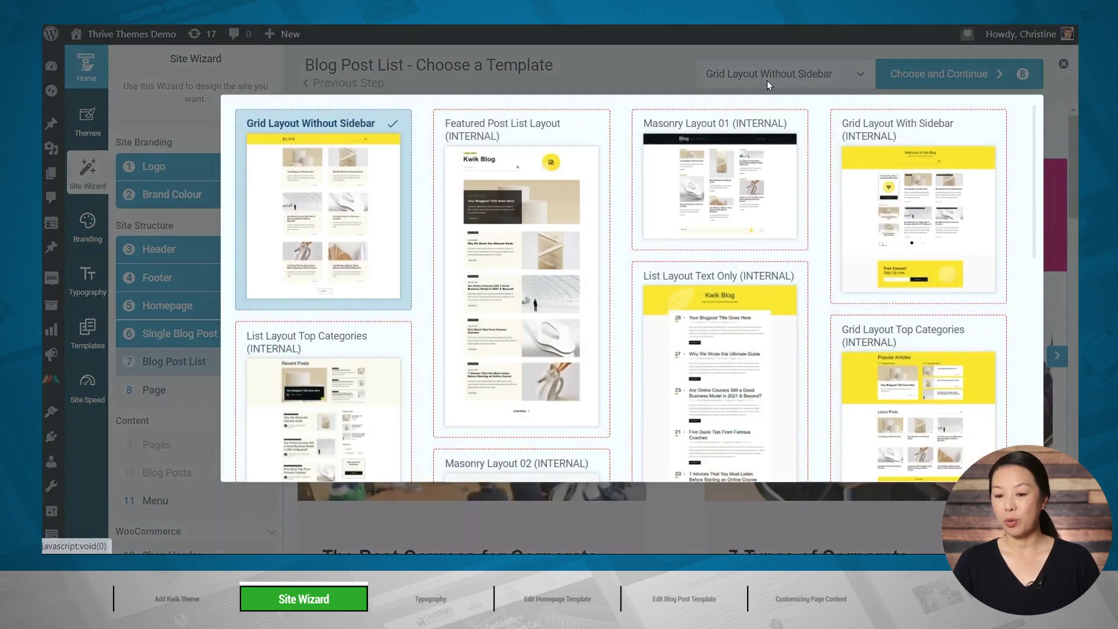
{"action": "scroll", "coordinate": [521, 207], "scroll_direction": "down", "scroll_amount": 10}
{"action": "scroll", "coordinate": [522, 207], "scroll_direction": "up", "scroll_amount": 10}
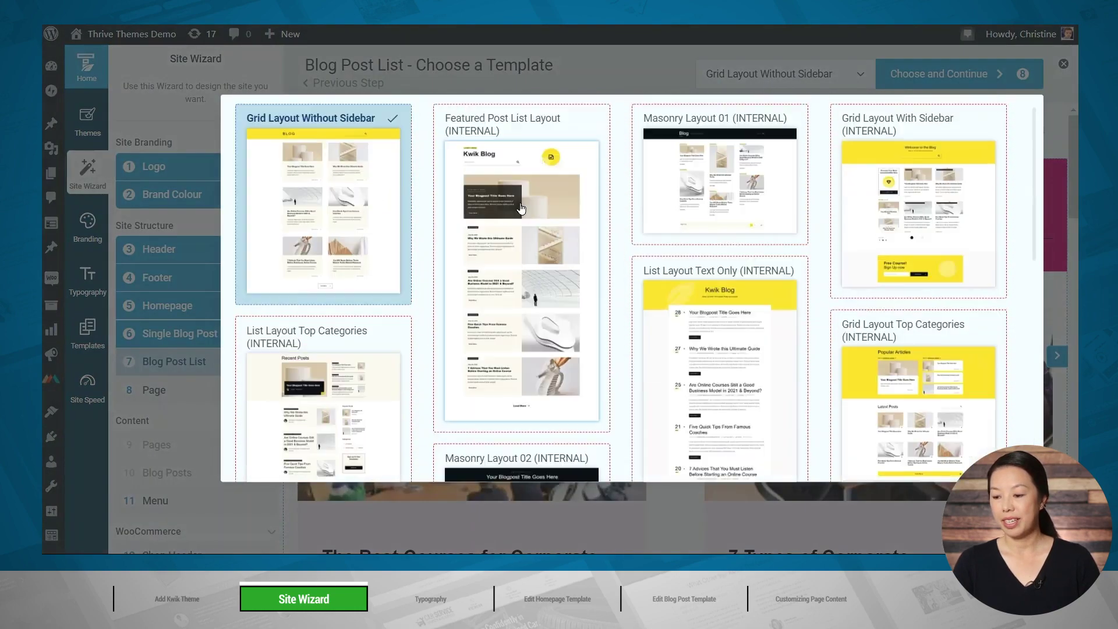
{"action": "left_click", "coordinate": [320, 211]}
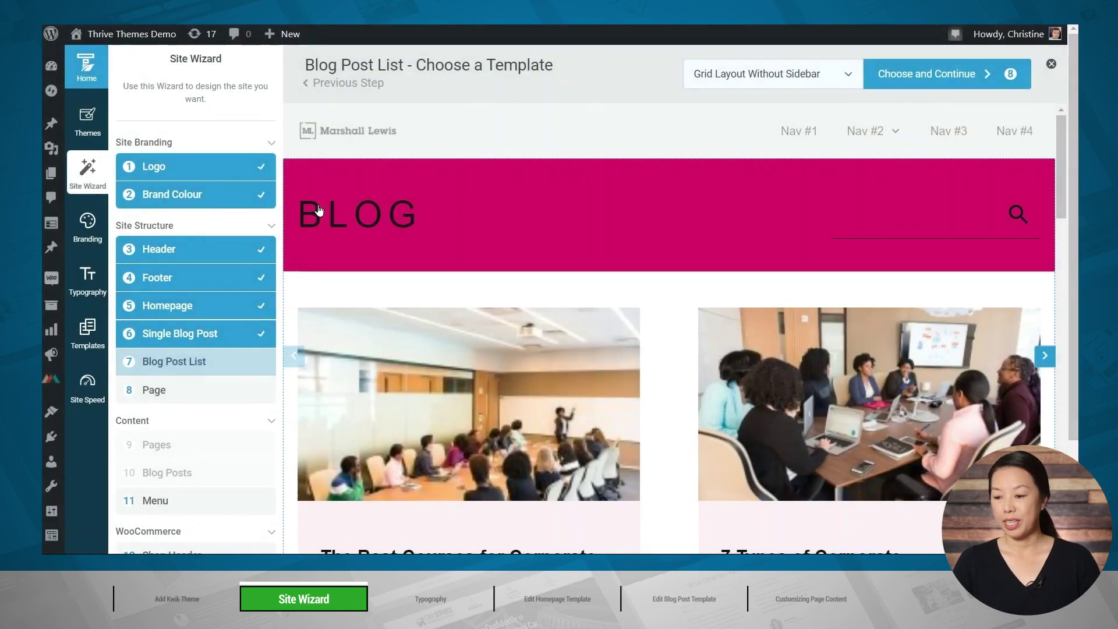
{"action": "left_click", "coordinate": [939, 76]}
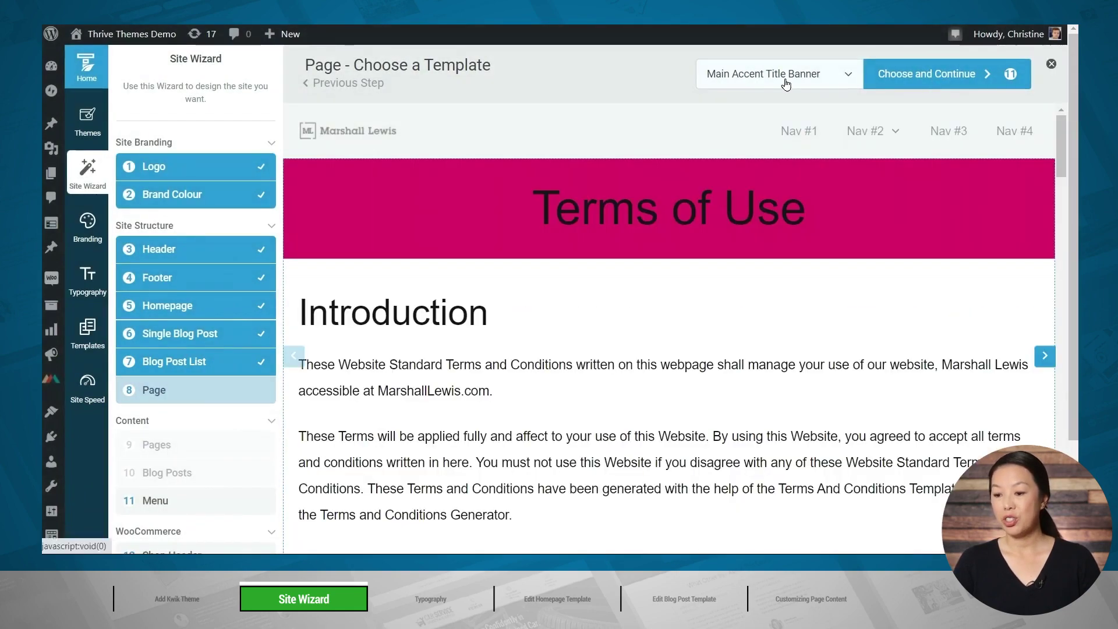
Choose the "Main Accent Title Banner" template for pages and continue to the menu selection
{"action": "left_click", "coordinate": [786, 85]}
{"action": "scroll", "coordinate": [624, 207], "scroll_direction": "down", "scroll_amount": 5}
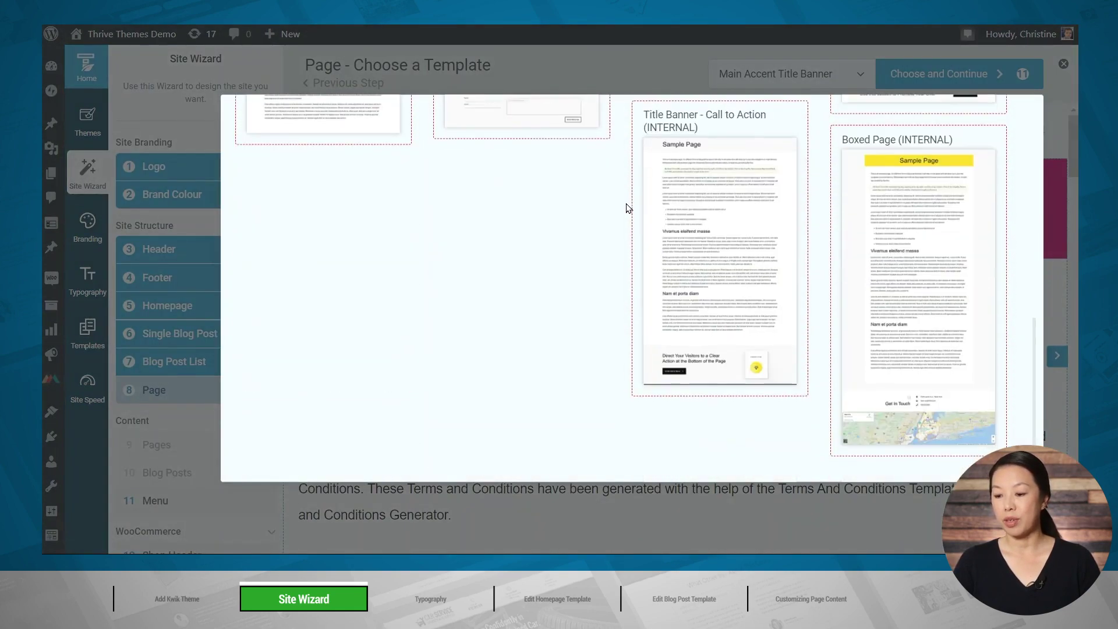
{"action": "scroll", "coordinate": [626, 208], "scroll_direction": "up", "scroll_amount": 5}
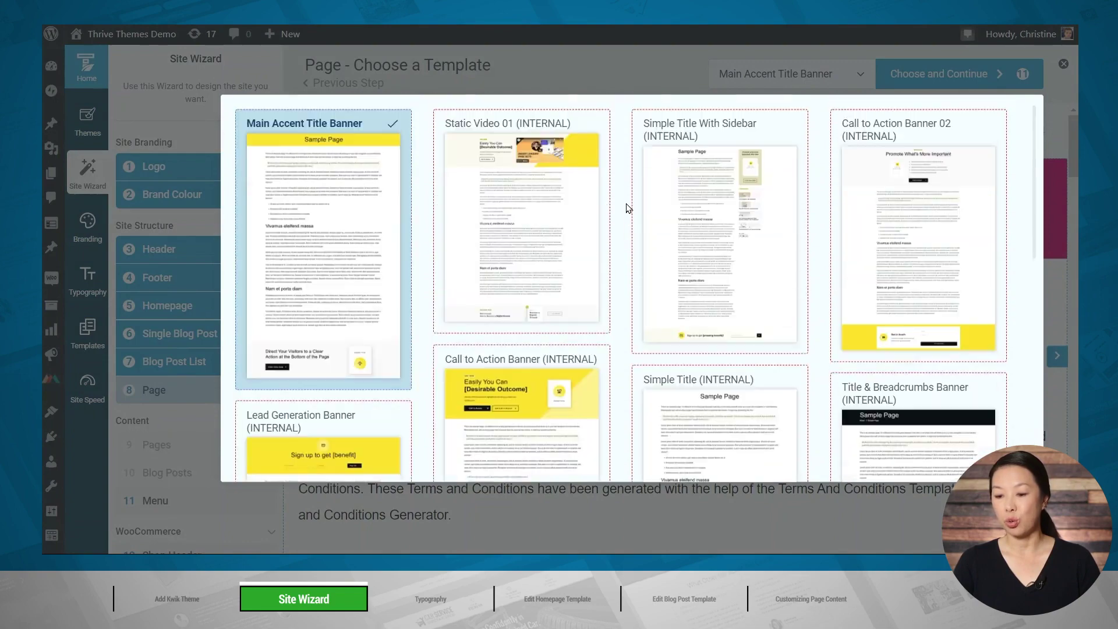
{"action": "left_click", "coordinate": [347, 226]}
{"action": "left_click", "coordinate": [934, 77]}
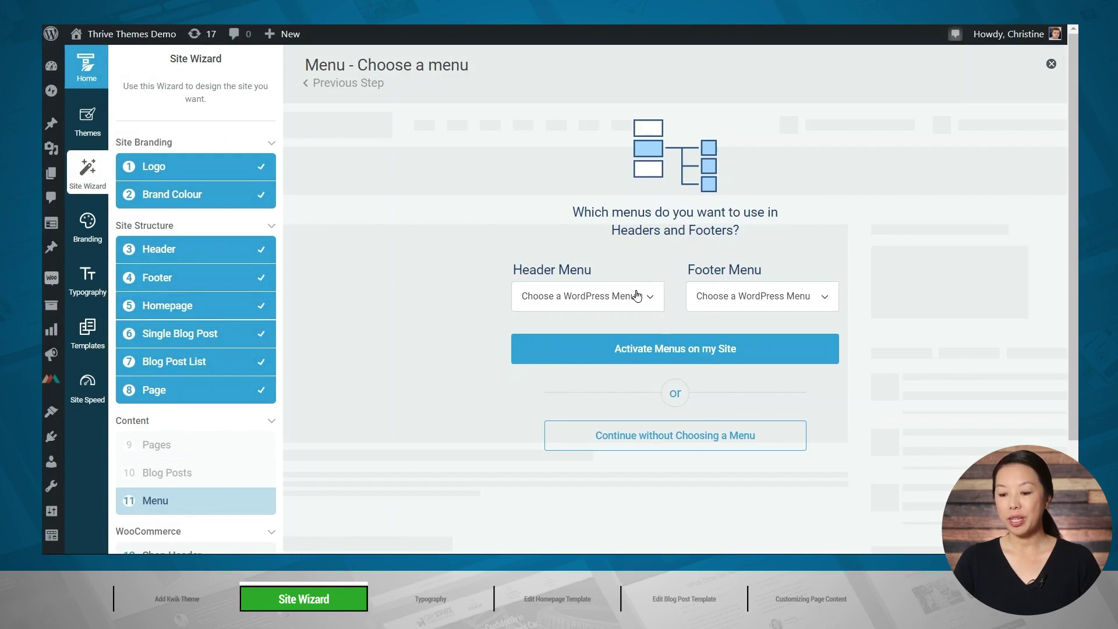
Set the header menu to Main and activate the menus on the site
{"action": "left_click", "coordinate": [636, 296]}
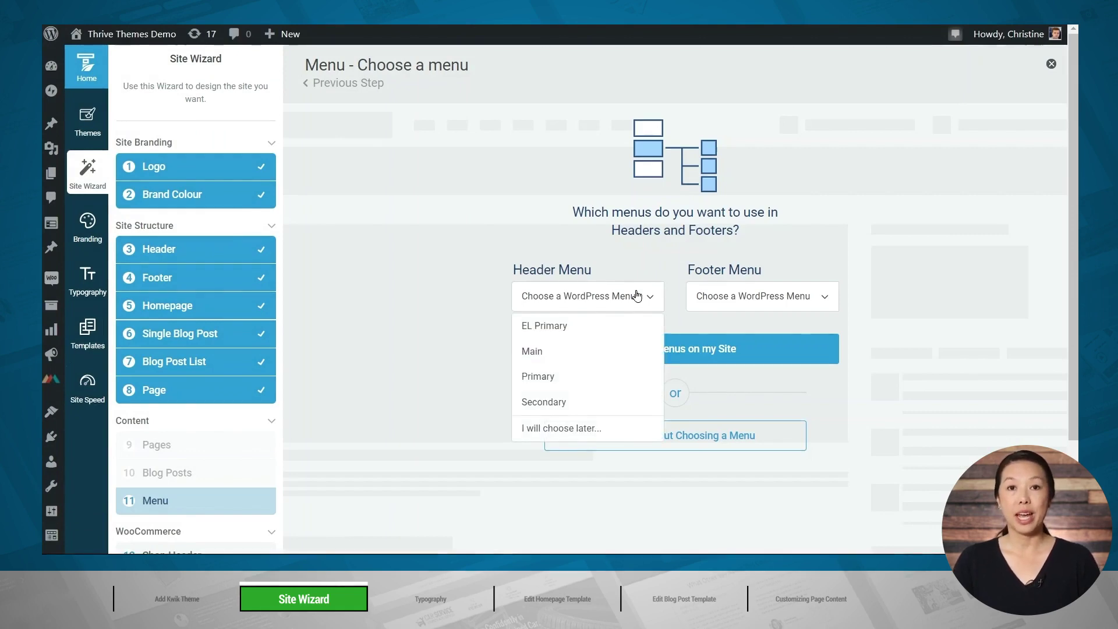
{"action": "left_click", "coordinate": [538, 351]}
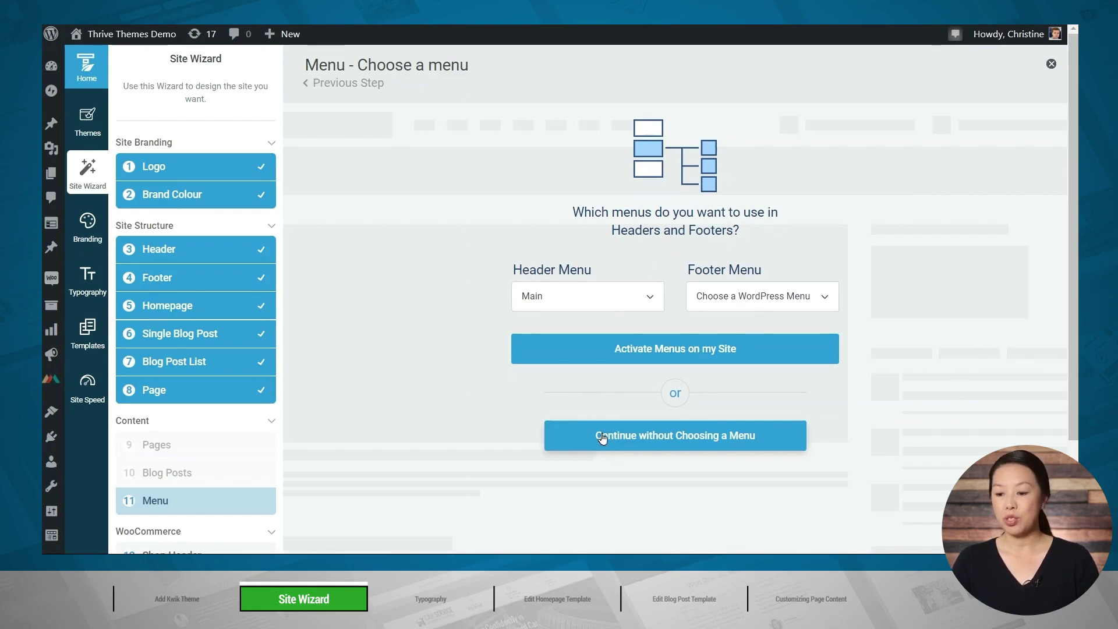
{"action": "left_click", "coordinate": [595, 354]}
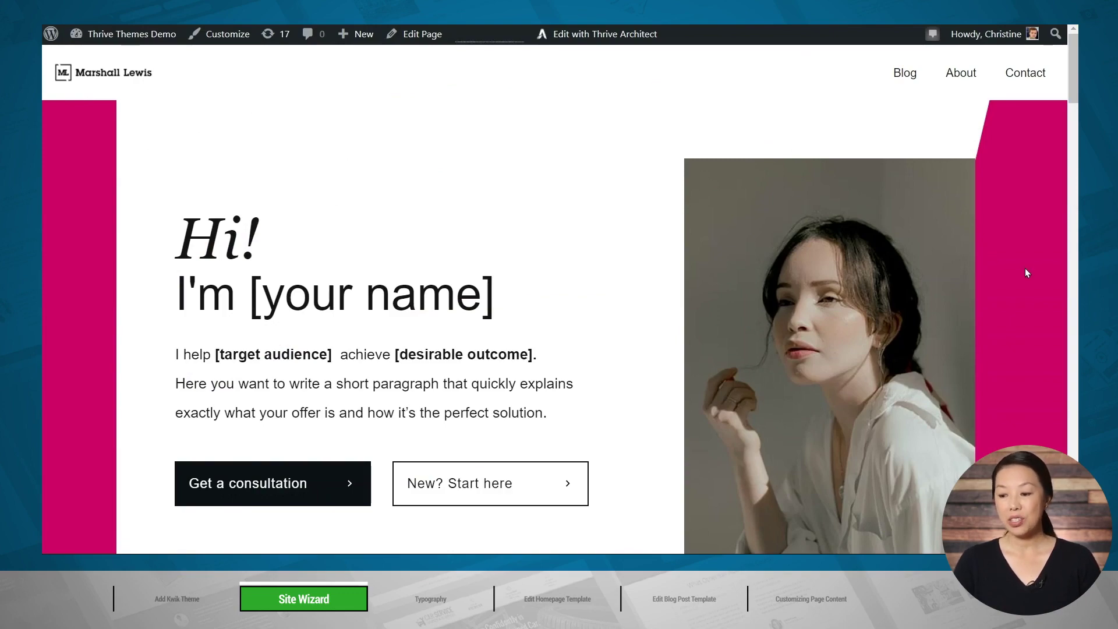
Review the generated homepage from its hero section through the Services section and beyond
{"action": "scroll", "coordinate": [1024, 268], "scroll_direction": "down", "scroll_amount": 10}
{"action": "scroll", "coordinate": [1027, 273], "scroll_direction": "down", "scroll_amount": 12}
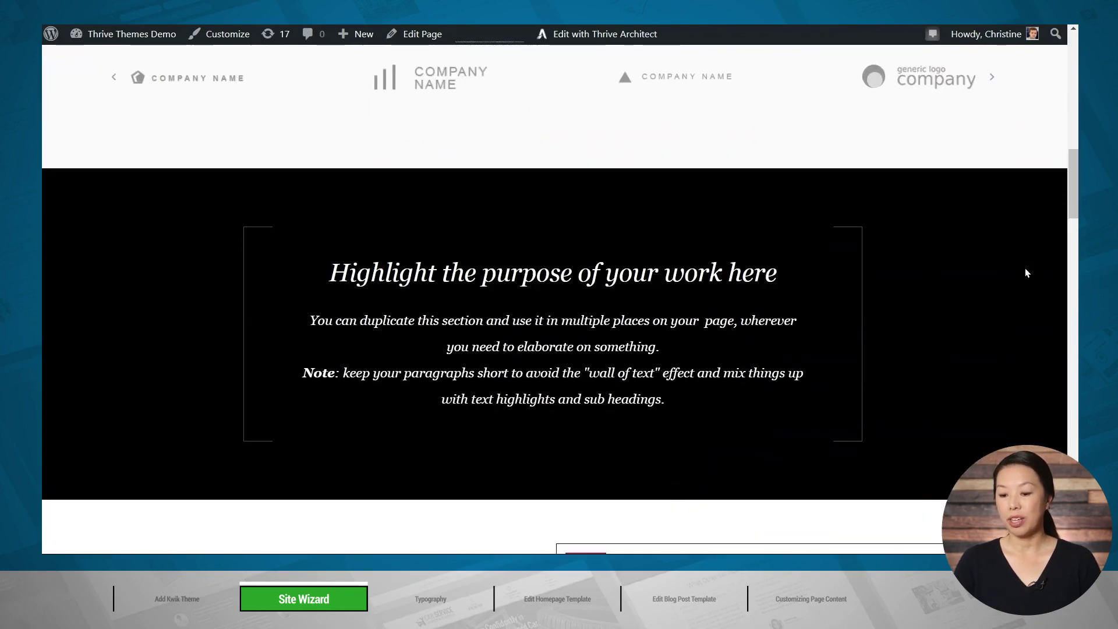
{"action": "scroll", "coordinate": [1027, 278], "scroll_direction": "down", "scroll_amount": 3}
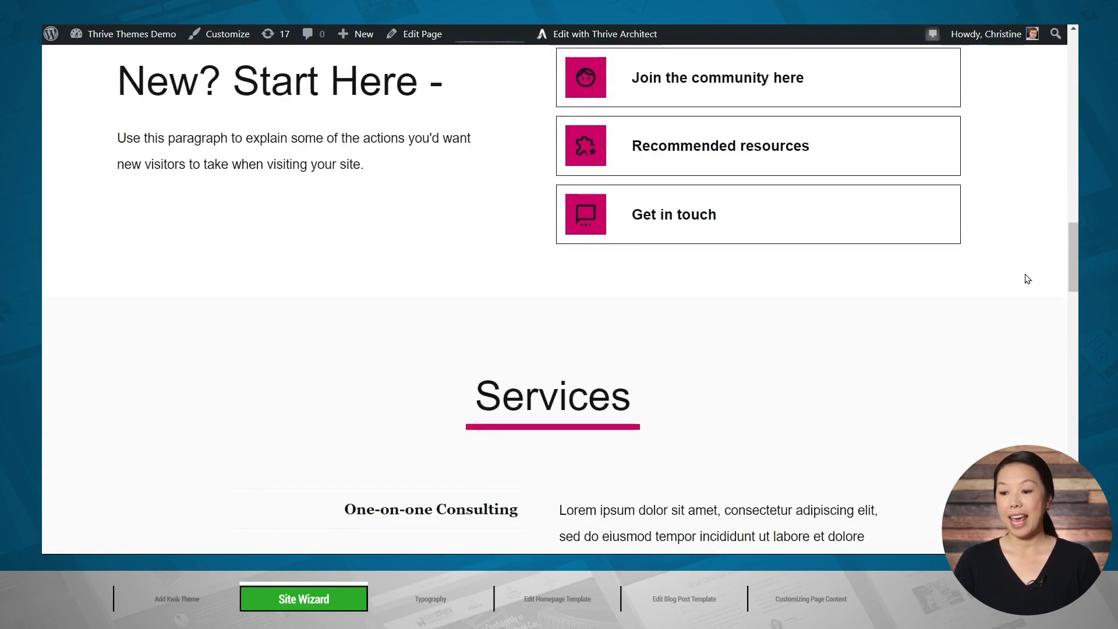
{"action": "scroll", "coordinate": [1027, 279], "scroll_direction": "down", "scroll_amount": 6}
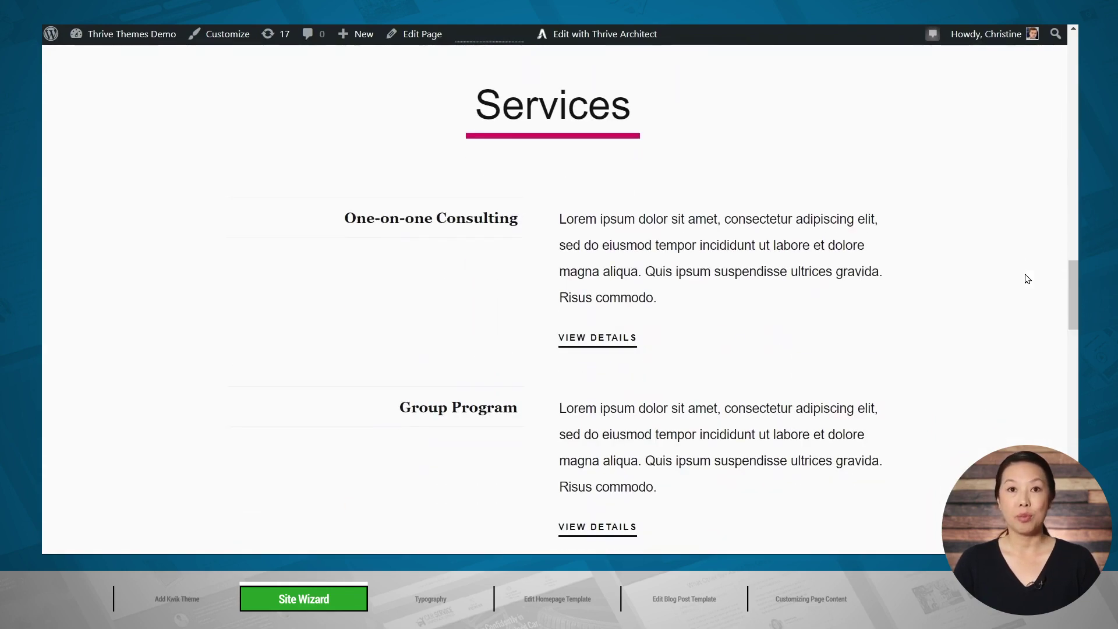
{"action": "scroll", "coordinate": [1027, 279], "scroll_direction": "down", "scroll_amount": 14}
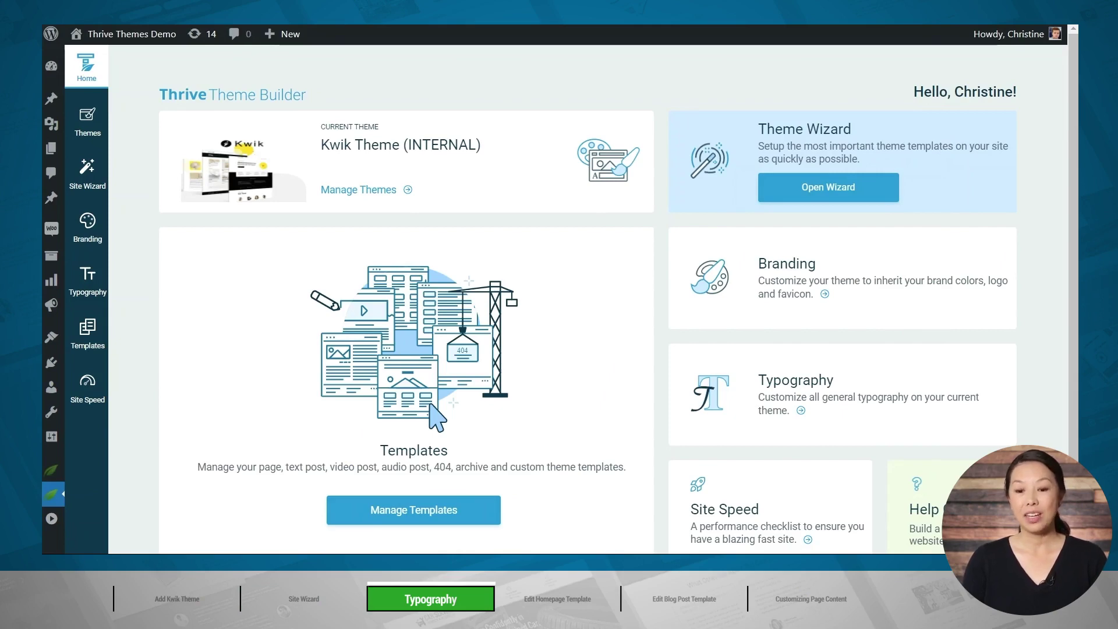
Open the theme's Default Typography set for editing and select the Heading 1 example
{"action": "left_click", "coordinate": [84, 284]}
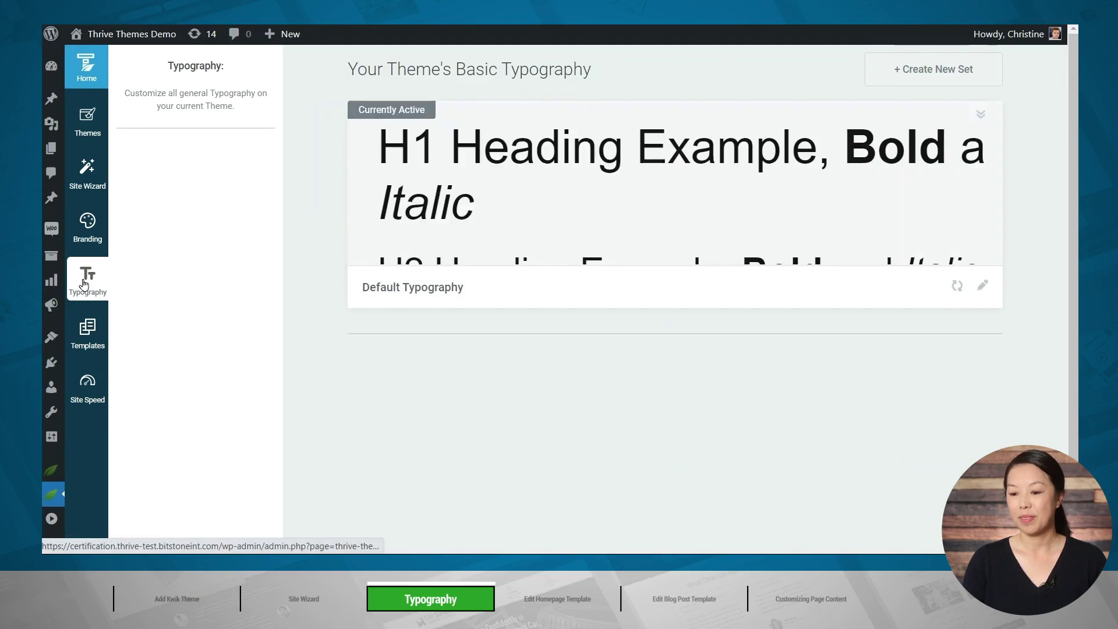
{"action": "left_click", "coordinate": [992, 288]}
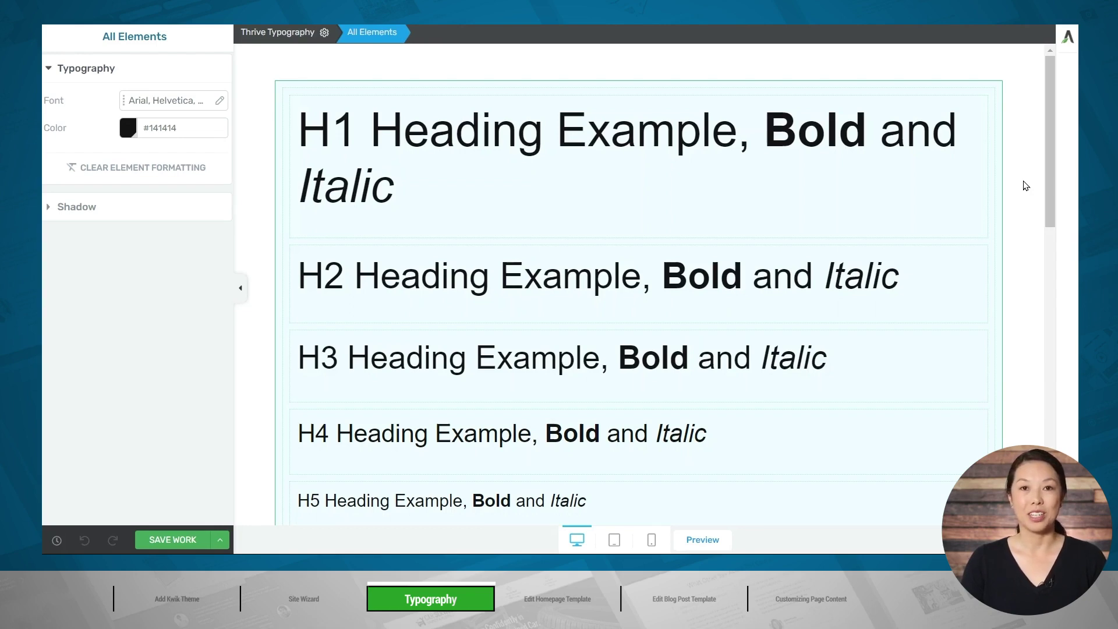
{"action": "left_click", "coordinate": [644, 185]}
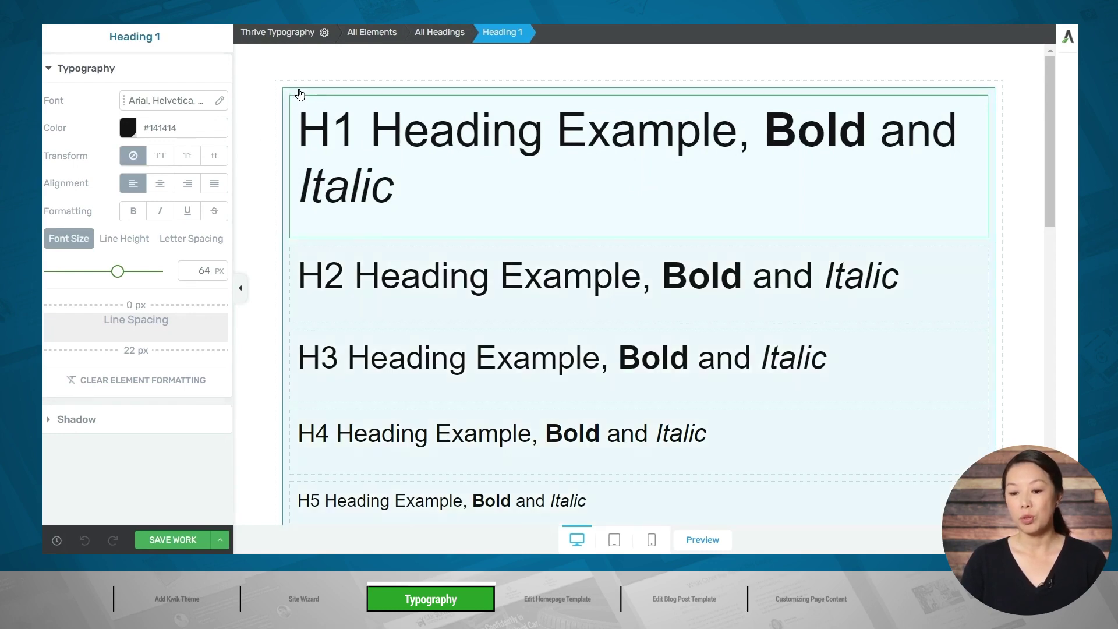
Examine the typography settings for the All Headings, All Texts and All Elements groups
{"action": "left_click", "coordinate": [299, 94]}
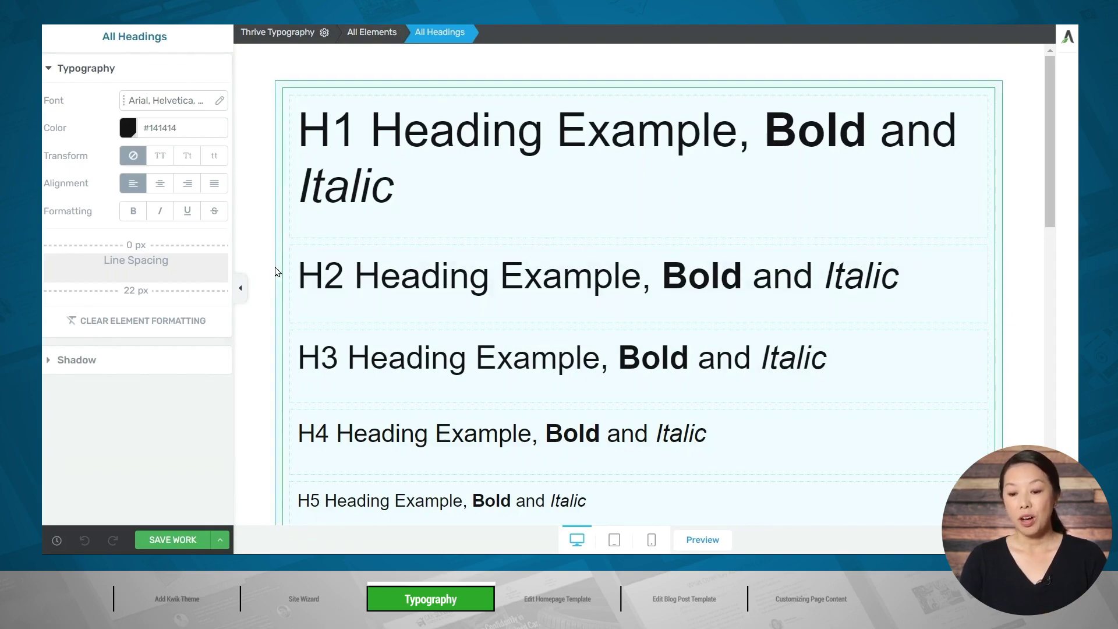
{"action": "scroll", "coordinate": [269, 272], "scroll_direction": "down", "scroll_amount": 5}
{"action": "scroll", "coordinate": [270, 272], "scroll_direction": "down", "scroll_amount": 3}
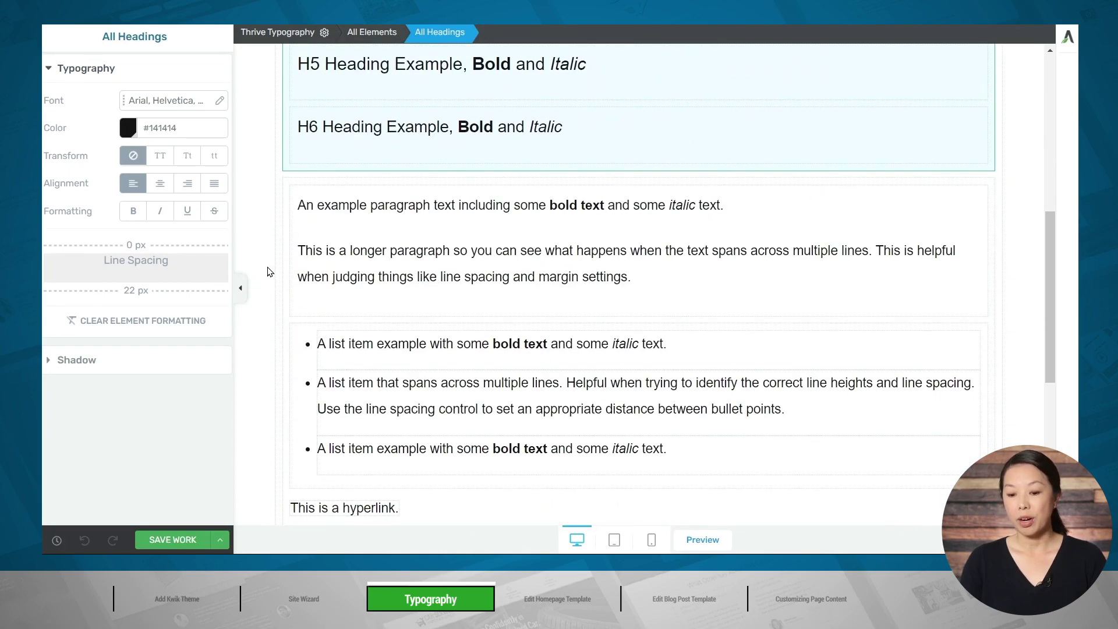
{"action": "left_click", "coordinate": [282, 208]}
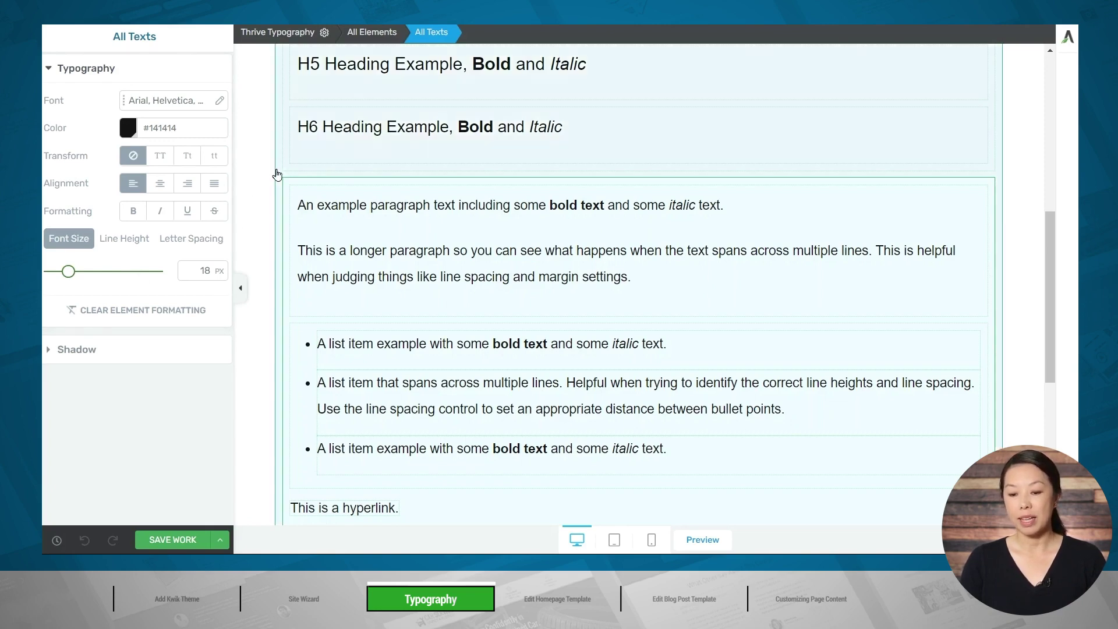
{"action": "left_click", "coordinate": [276, 174]}
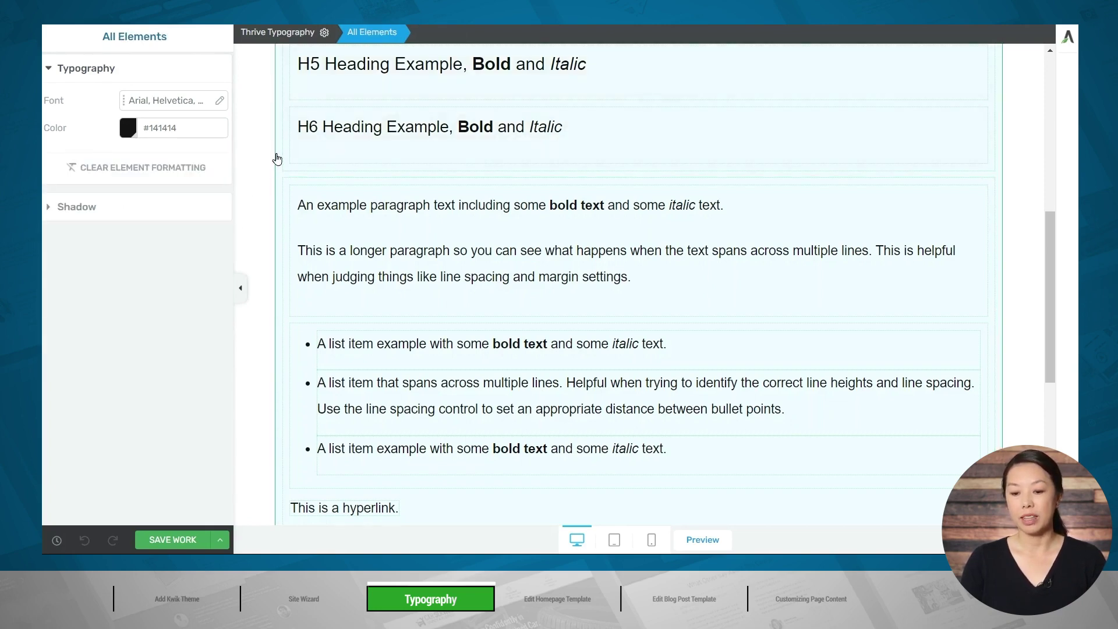
{"action": "scroll", "coordinate": [277, 159], "scroll_direction": "up", "scroll_amount": 10}
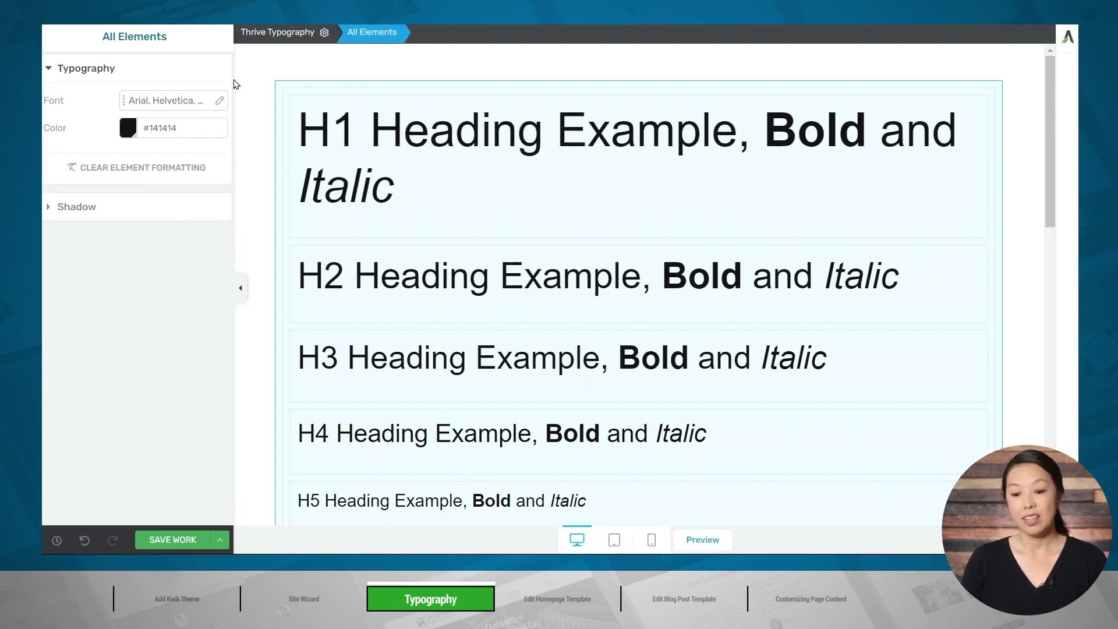
Apply the web safe font "Arial, Helvetica, sans-serif" to all headings and save the typography
{"action": "left_click", "coordinate": [290, 94]}
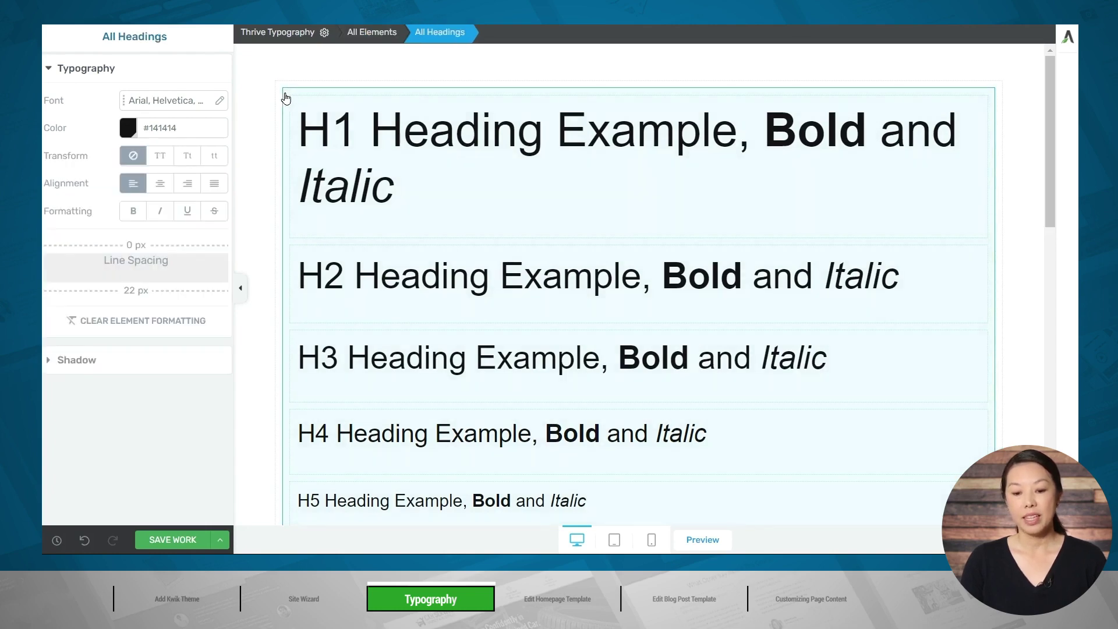
{"action": "left_click", "coordinate": [143, 108]}
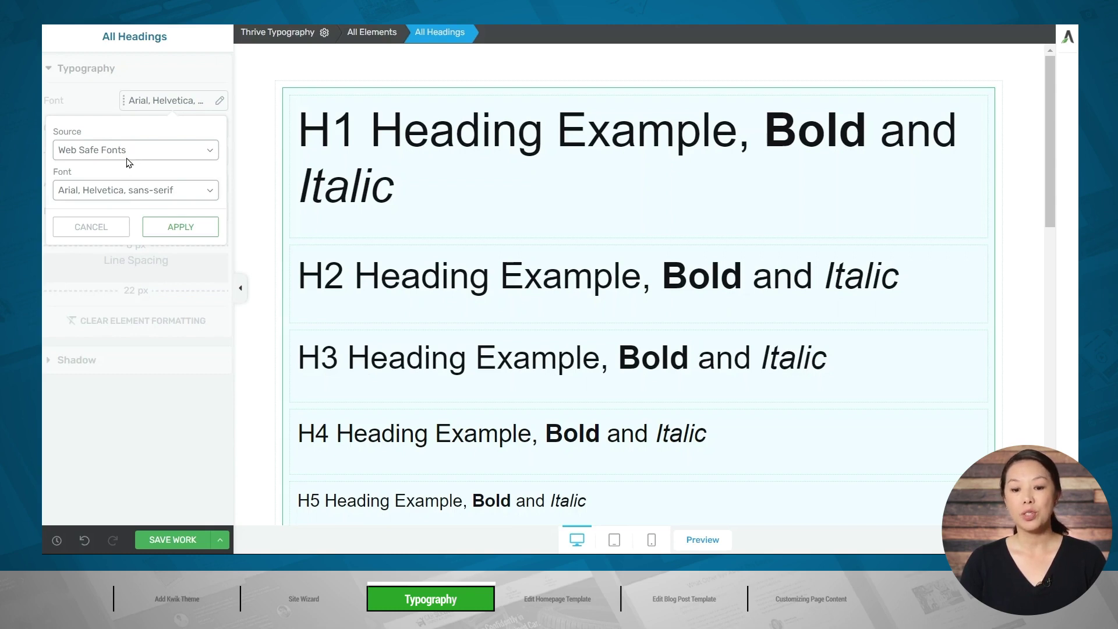
{"action": "left_click", "coordinate": [129, 189]}
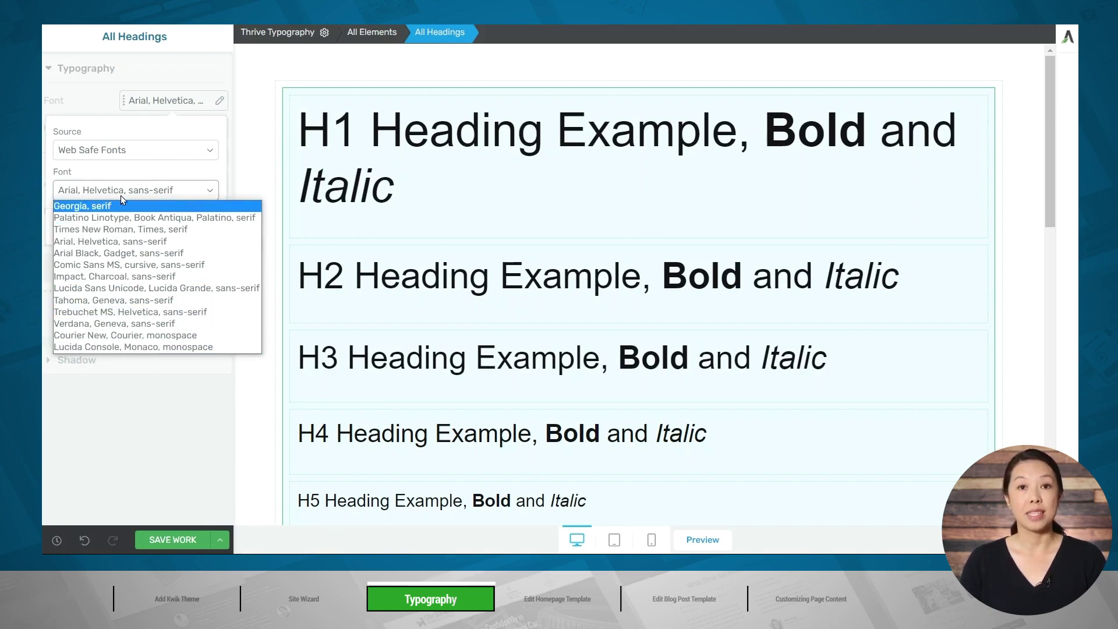
{"action": "left_click", "coordinate": [99, 242]}
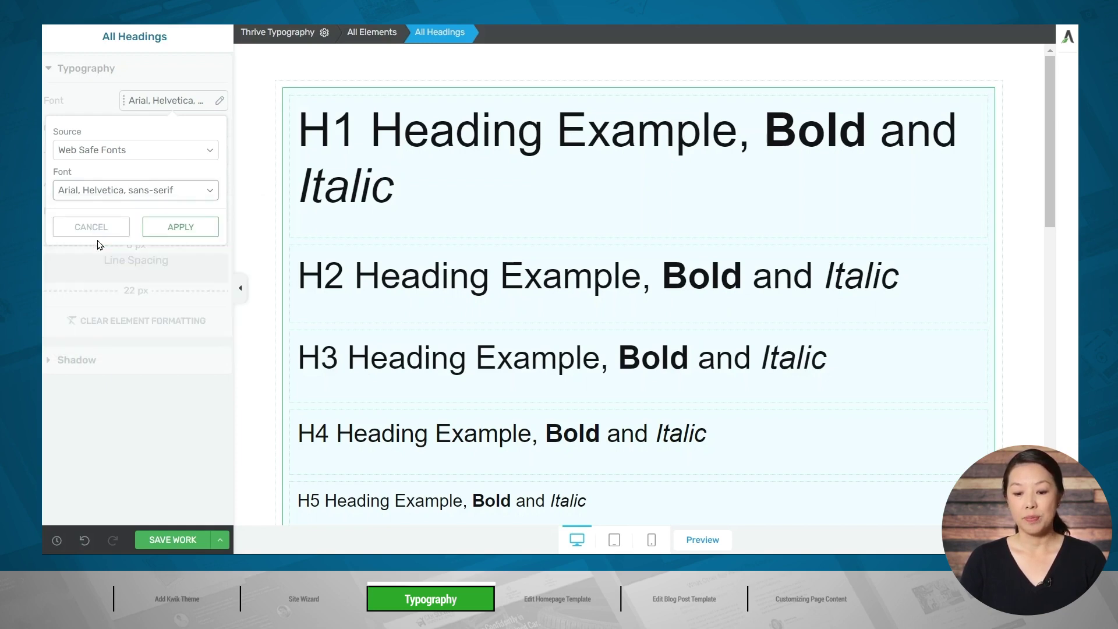
{"action": "left_click", "coordinate": [181, 231]}
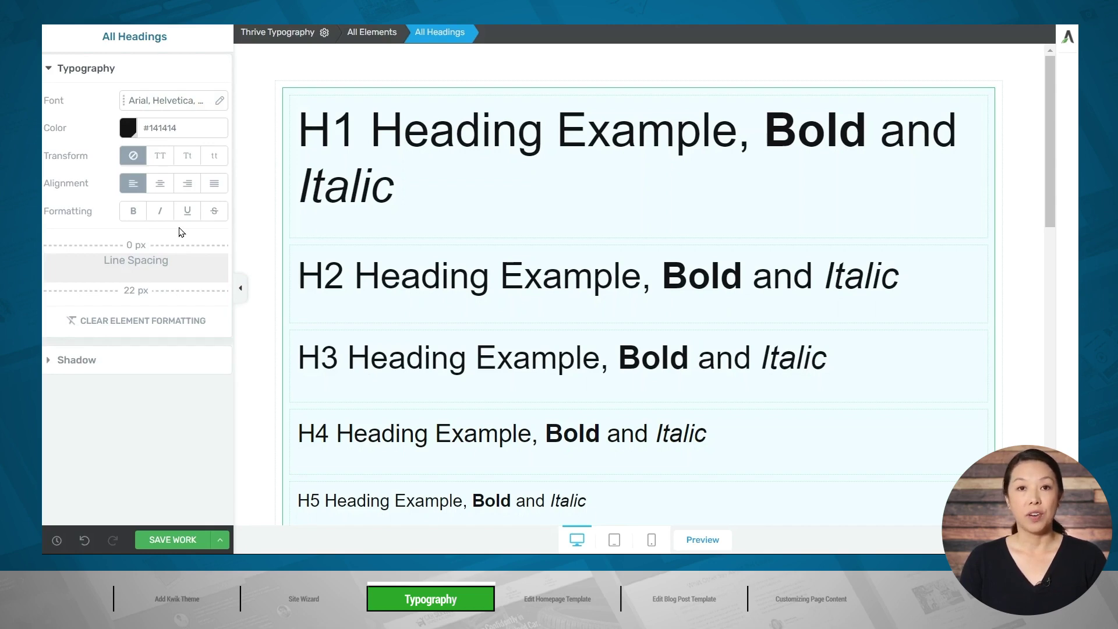
{"action": "left_click", "coordinate": [160, 537]}
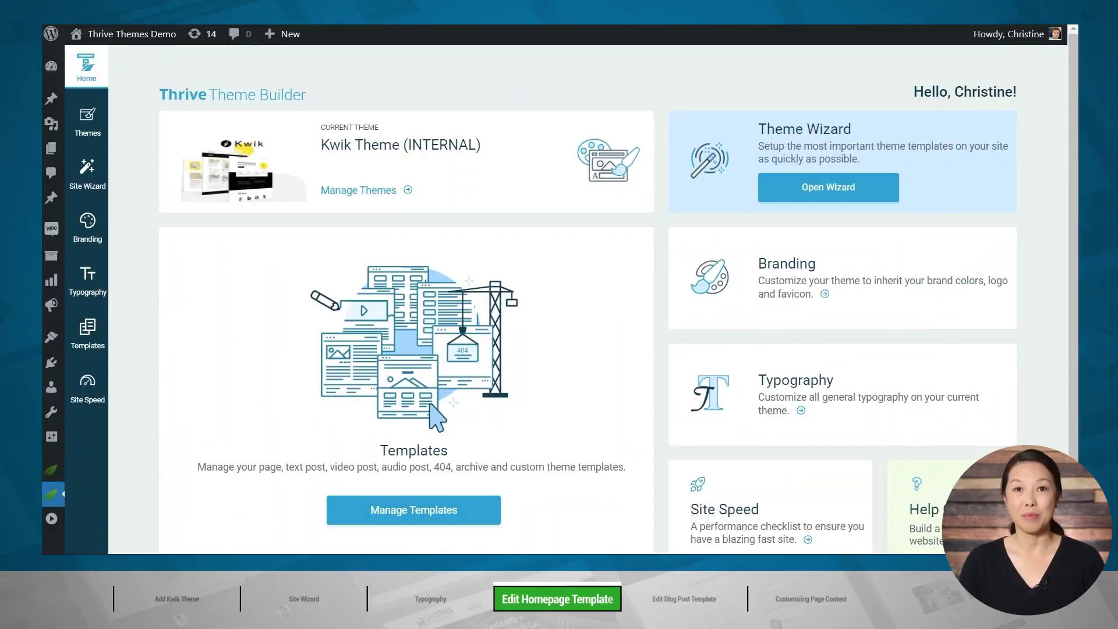
Open the theme's core templates and examine the Single Content and List templates
{"action": "left_click", "coordinate": [91, 344]}
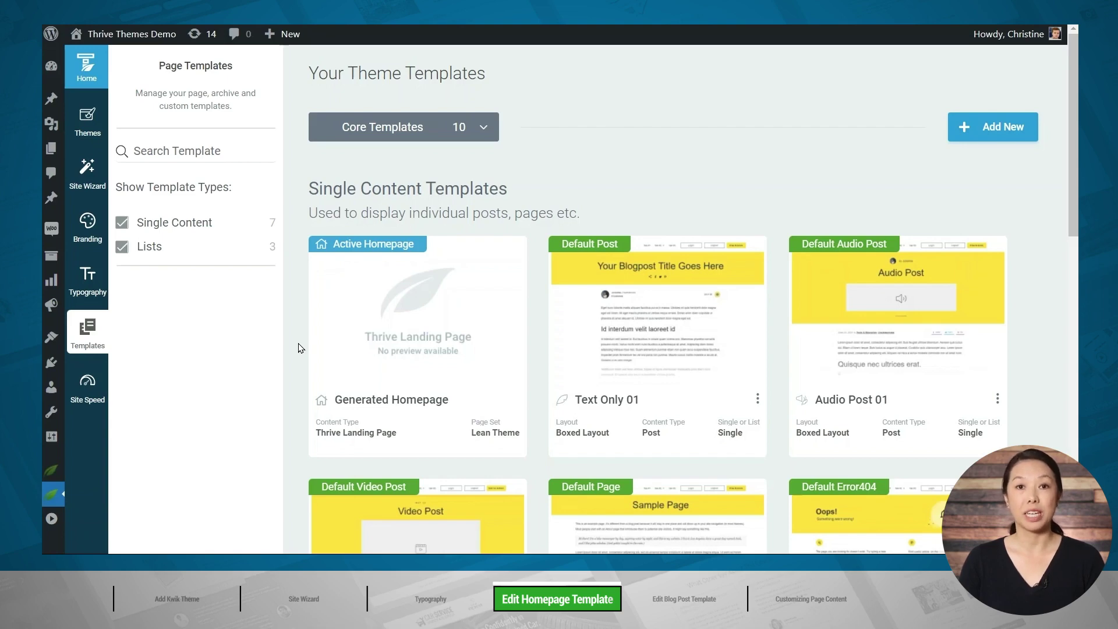
{"action": "mouse_move", "coordinate": [351, 286]}
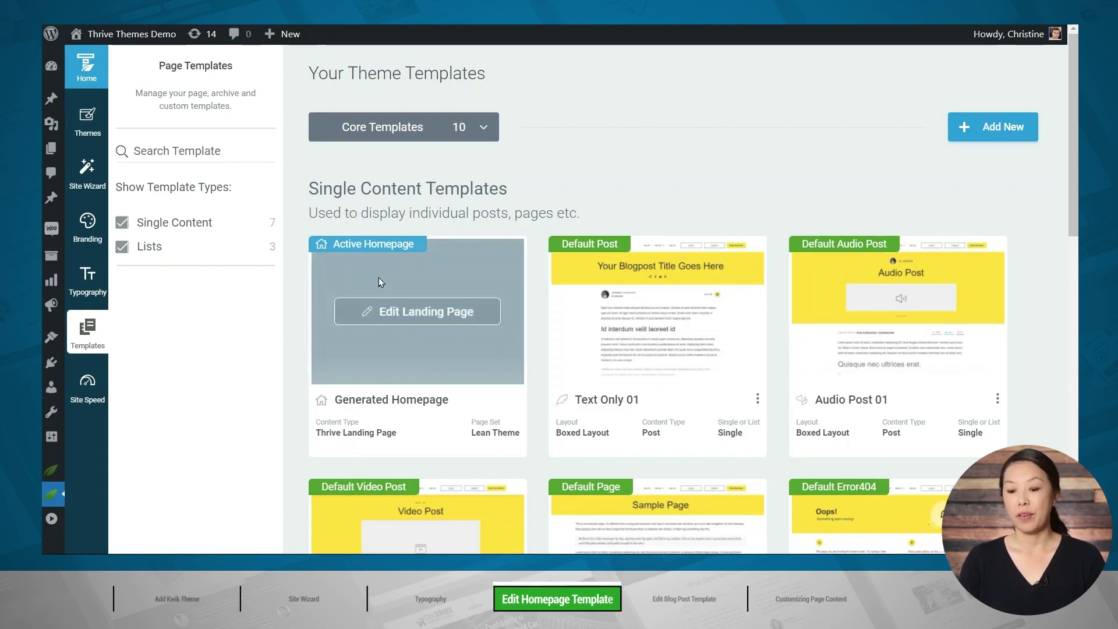
{"action": "mouse_move", "coordinate": [620, 267]}
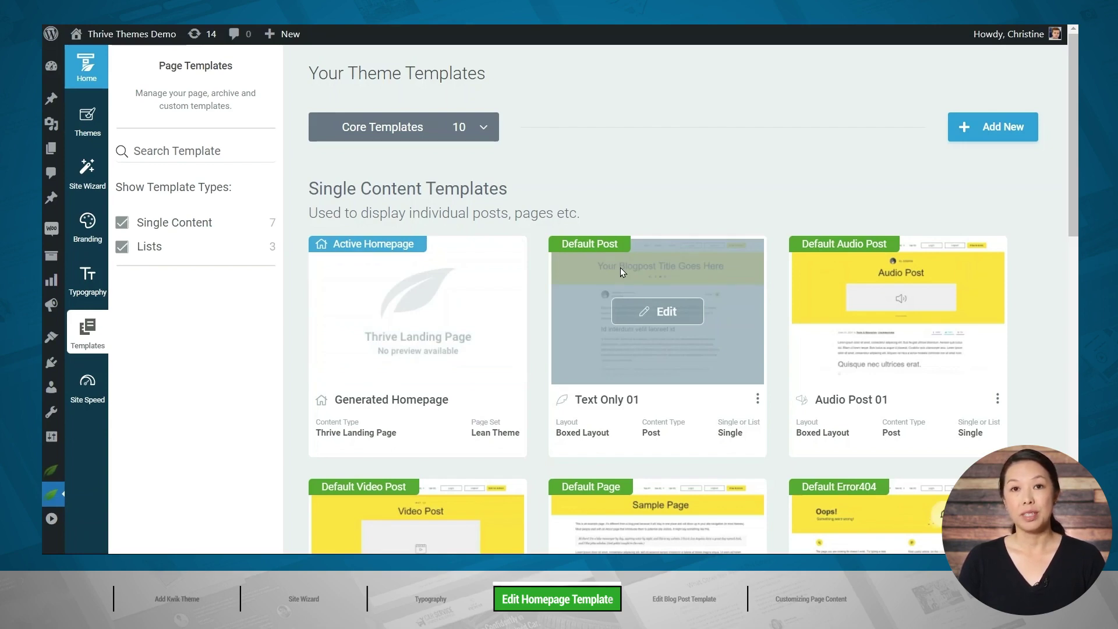
{"action": "mouse_move", "coordinate": [858, 267]}
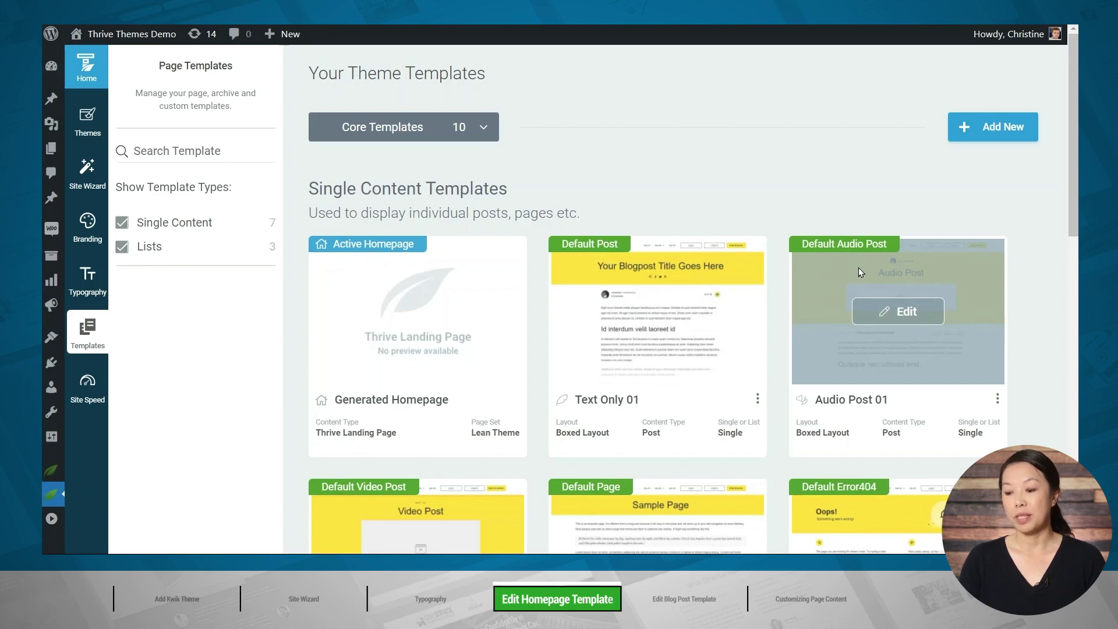
{"action": "scroll", "coordinate": [858, 267], "scroll_direction": "down", "scroll_amount": 5}
{"action": "mouse_move", "coordinate": [408, 236]}
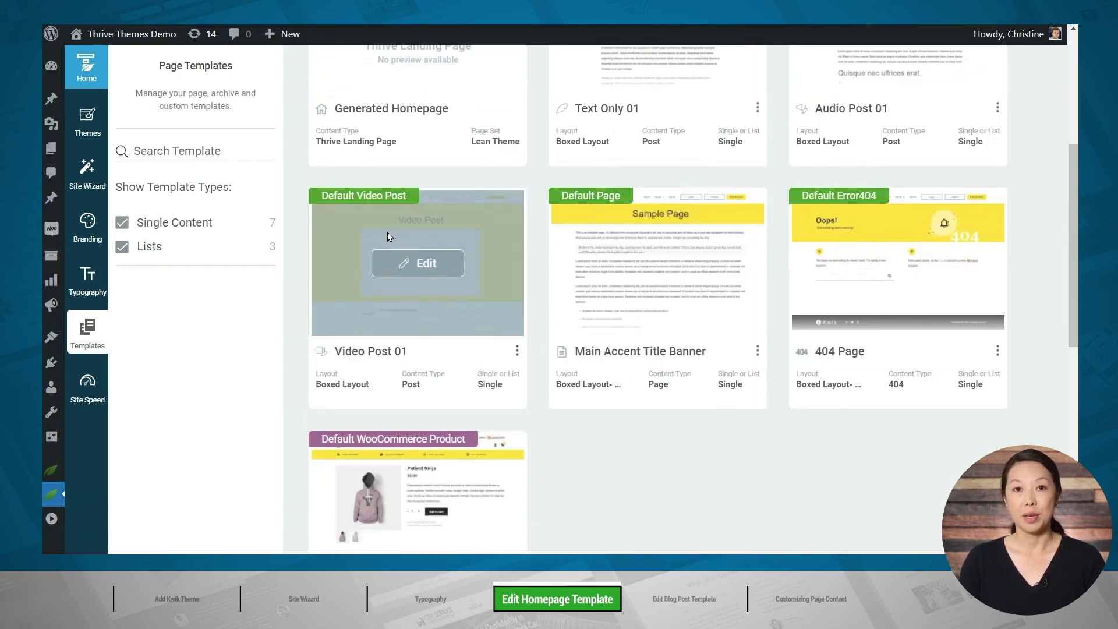
{"action": "mouse_move", "coordinate": [604, 216]}
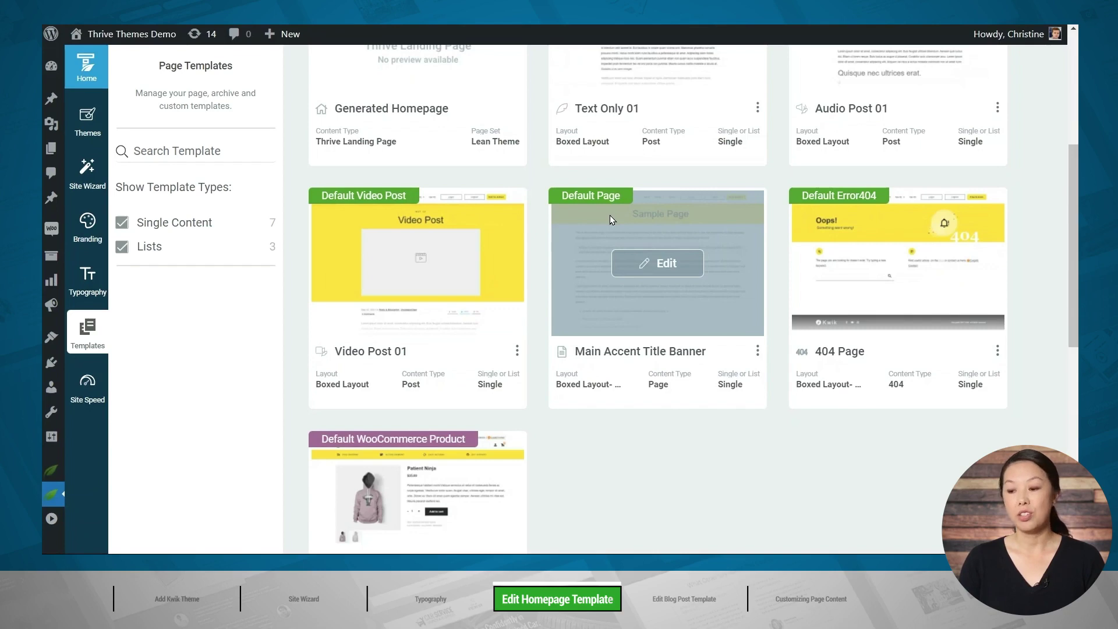
{"action": "mouse_move", "coordinate": [833, 221]}
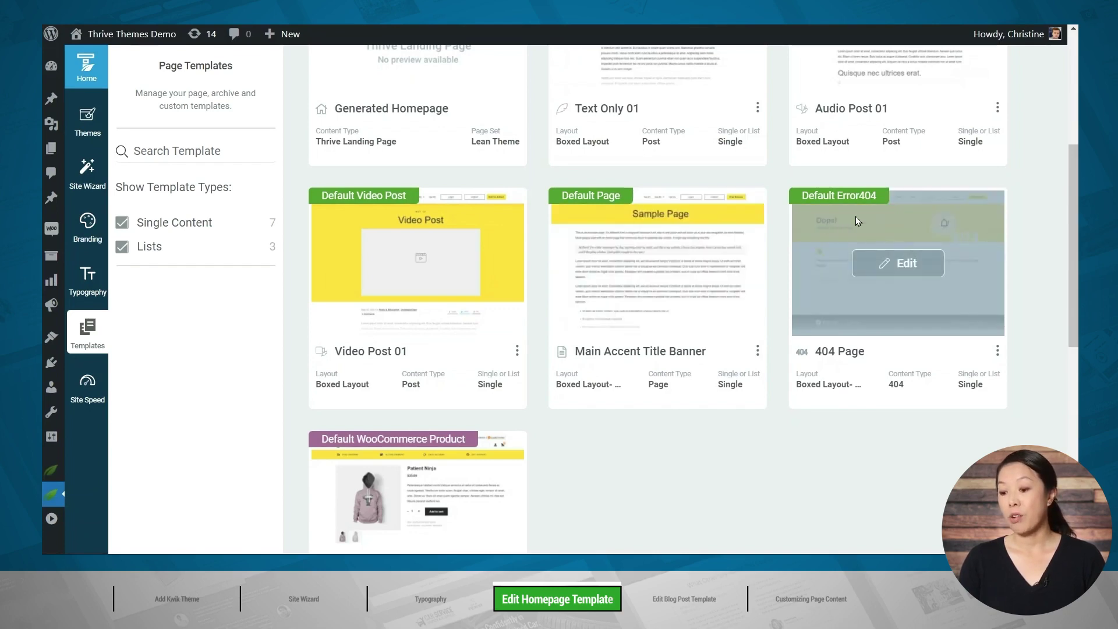
{"action": "scroll", "coordinate": [854, 215], "scroll_direction": "down", "scroll_amount": 8}
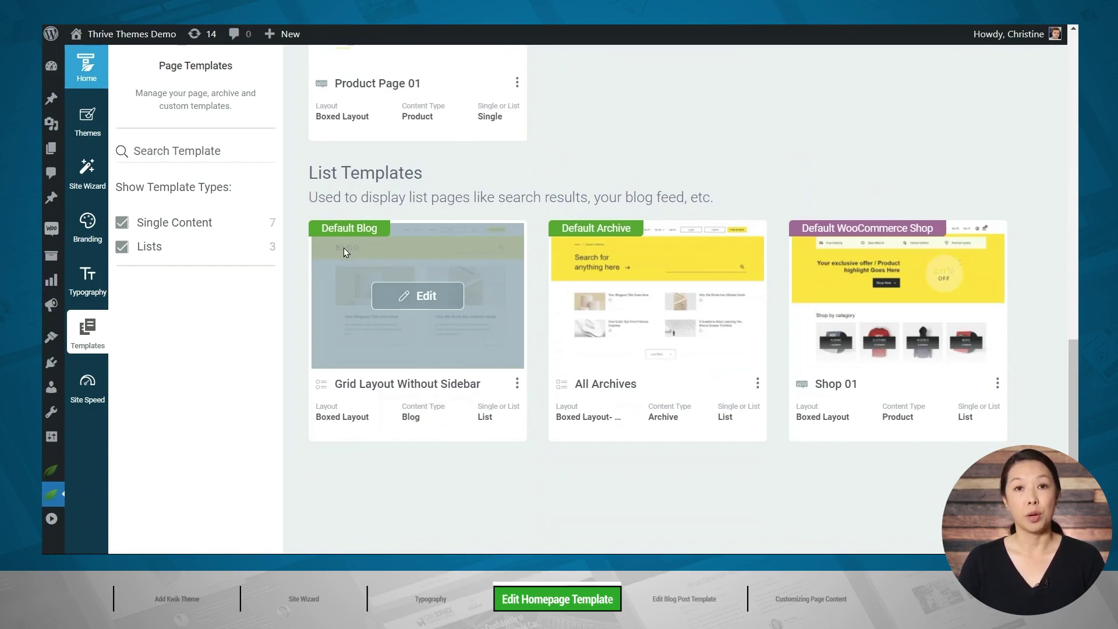
{"action": "mouse_move", "coordinate": [602, 243]}
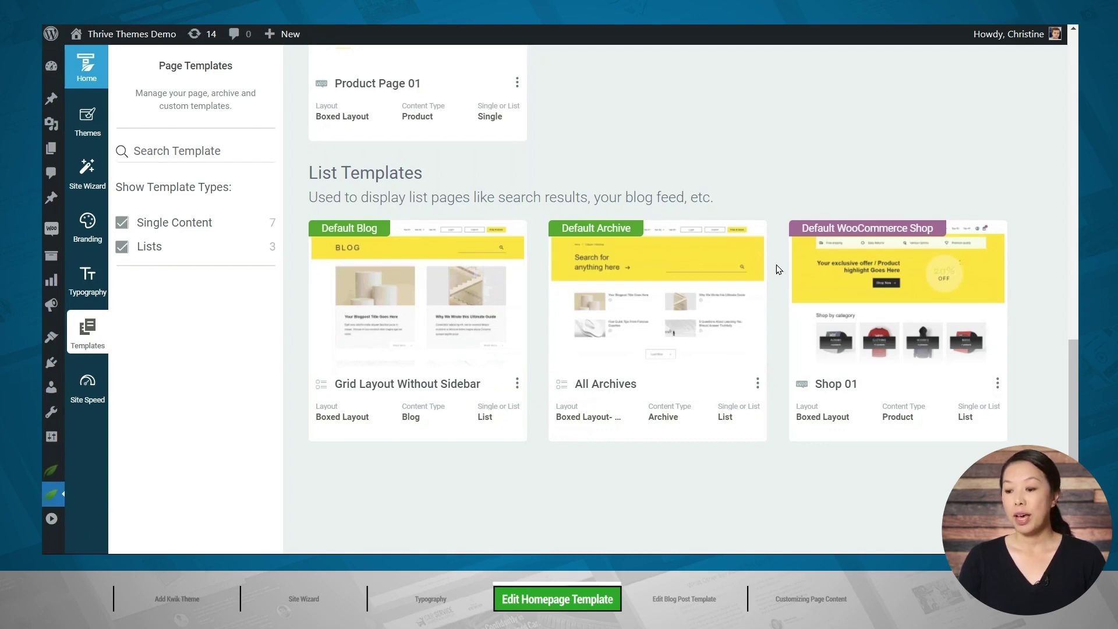
{"action": "mouse_move", "coordinate": [801, 240]}
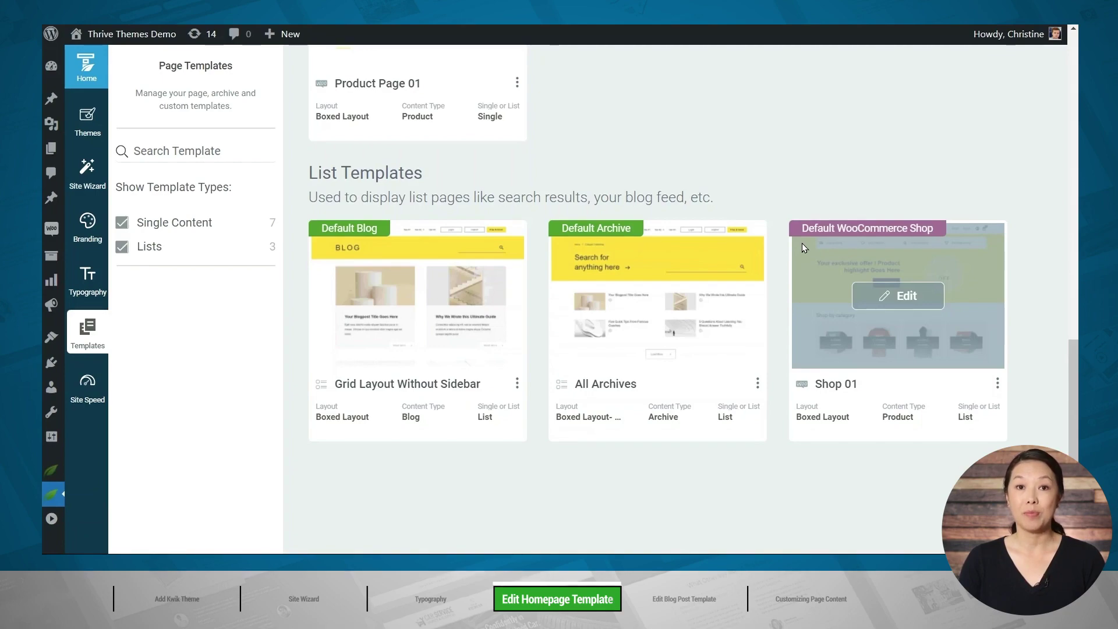
{"action": "scroll", "coordinate": [801, 252], "scroll_direction": "up", "scroll_amount": 10}
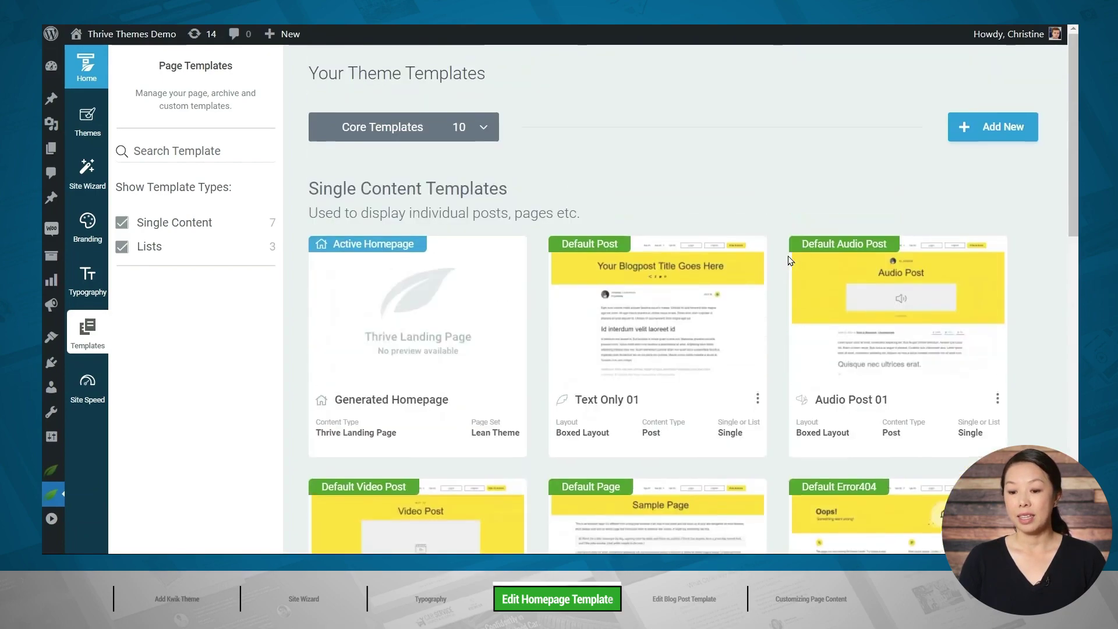
Open the Generated Homepage landing page for editing, start editing its header and show the header's typography settings
{"action": "left_click", "coordinate": [442, 310]}
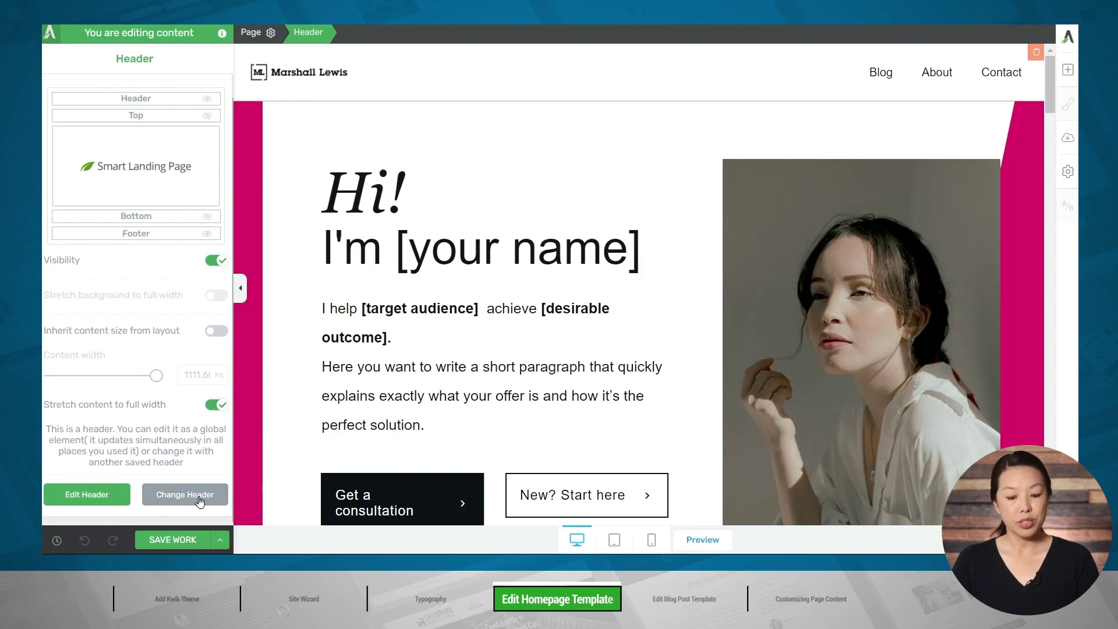
{"action": "left_click", "coordinate": [82, 502]}
{"action": "left_click", "coordinate": [86, 344]}
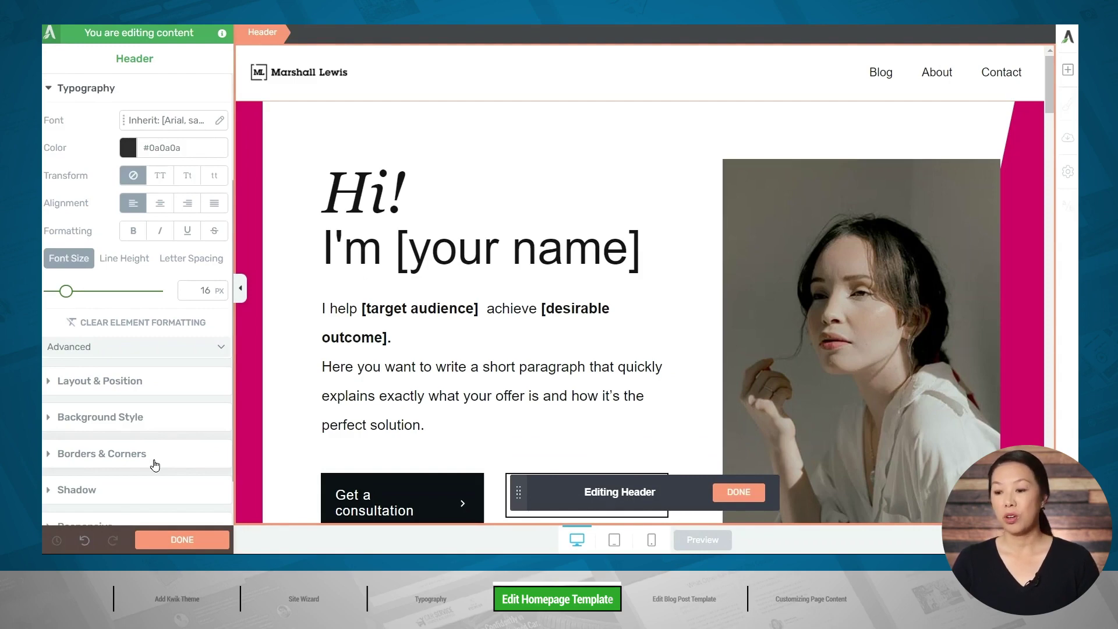
Set the header menu items' text color to the dark pink #c50651 and finish editing the header
{"action": "left_click", "coordinate": [881, 74]}
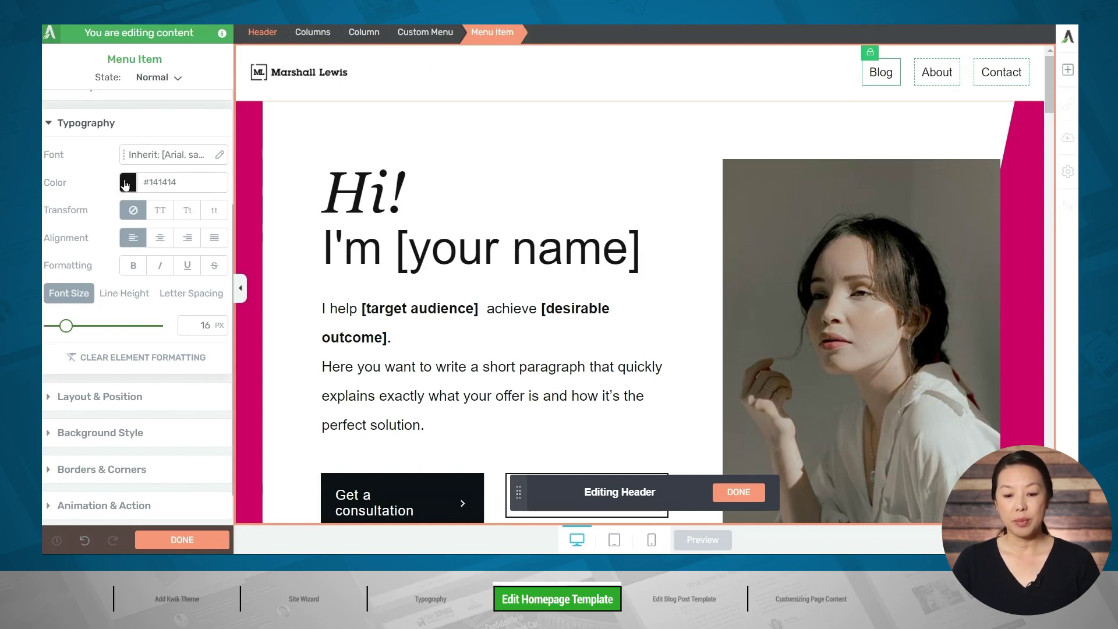
{"action": "left_click", "coordinate": [125, 184]}
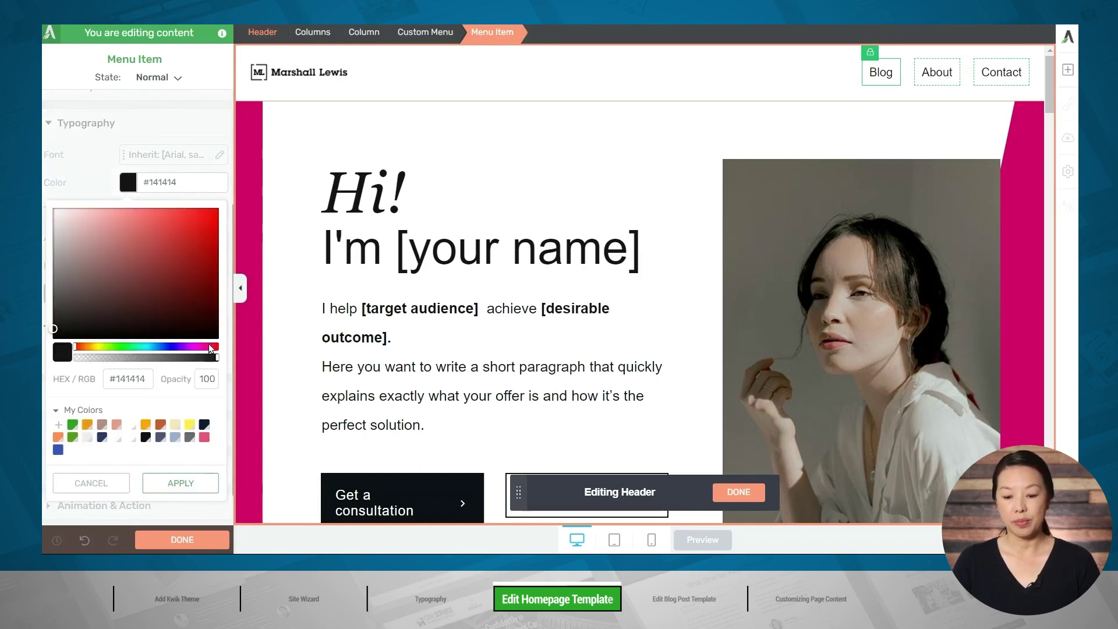
{"action": "mouse_move", "coordinate": [211, 230]}
{"action": "left_mouse_down"}
{"action": "mouse_move", "coordinate": [209, 247]}
{"action": "mouse_move", "coordinate": [213, 237]}
{"action": "left_mouse_up"}
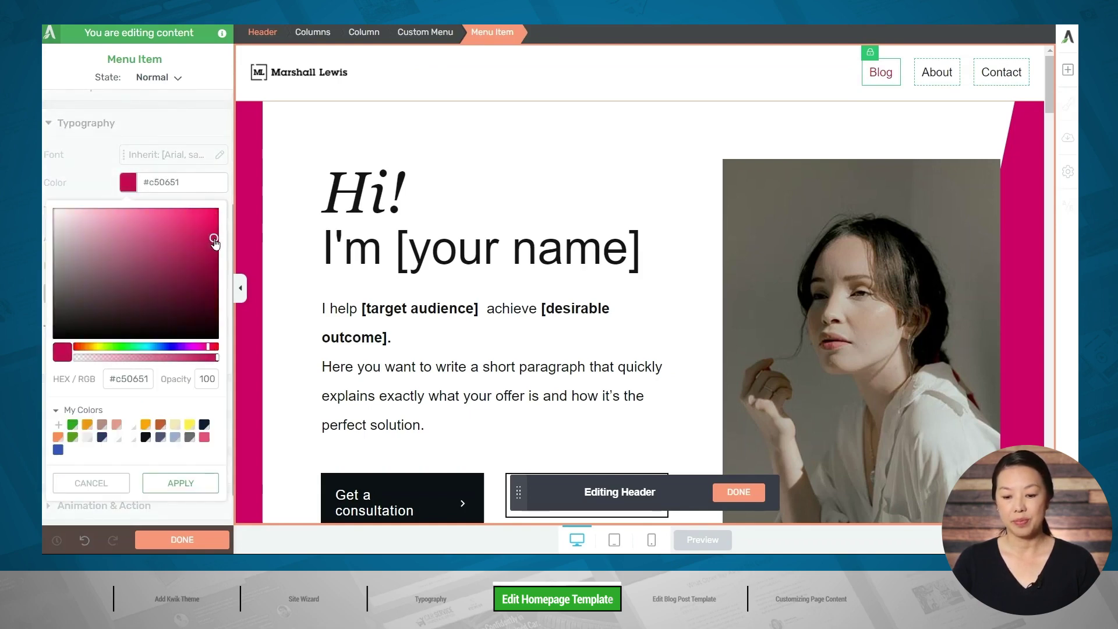
{"action": "left_click", "coordinate": [167, 481]}
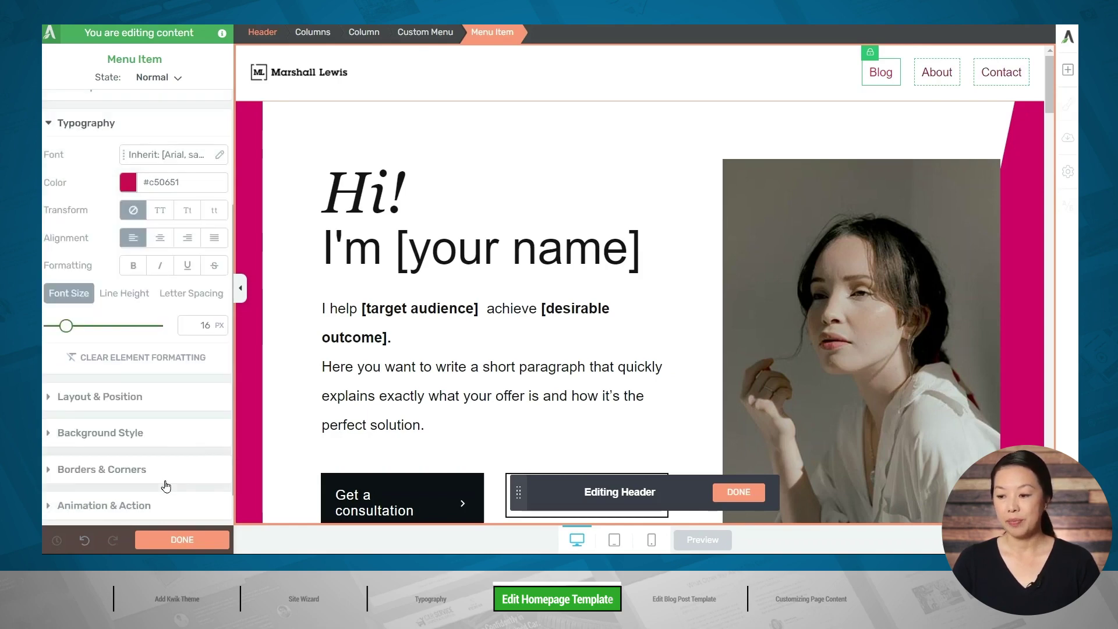
{"action": "left_click", "coordinate": [852, 79]}
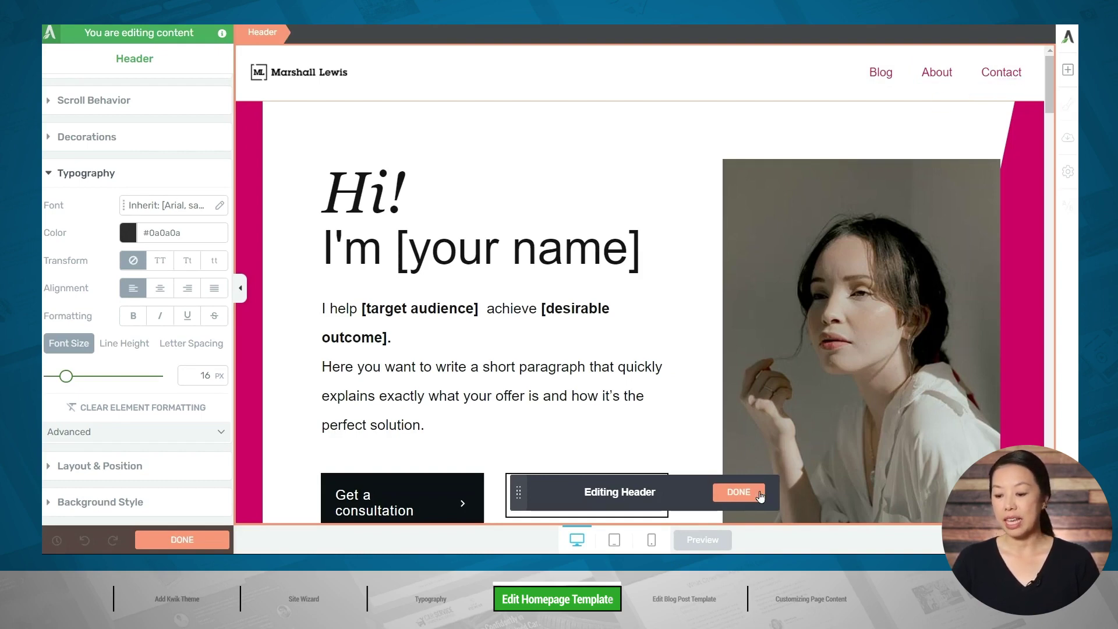
{"action": "left_click", "coordinate": [738, 492]}
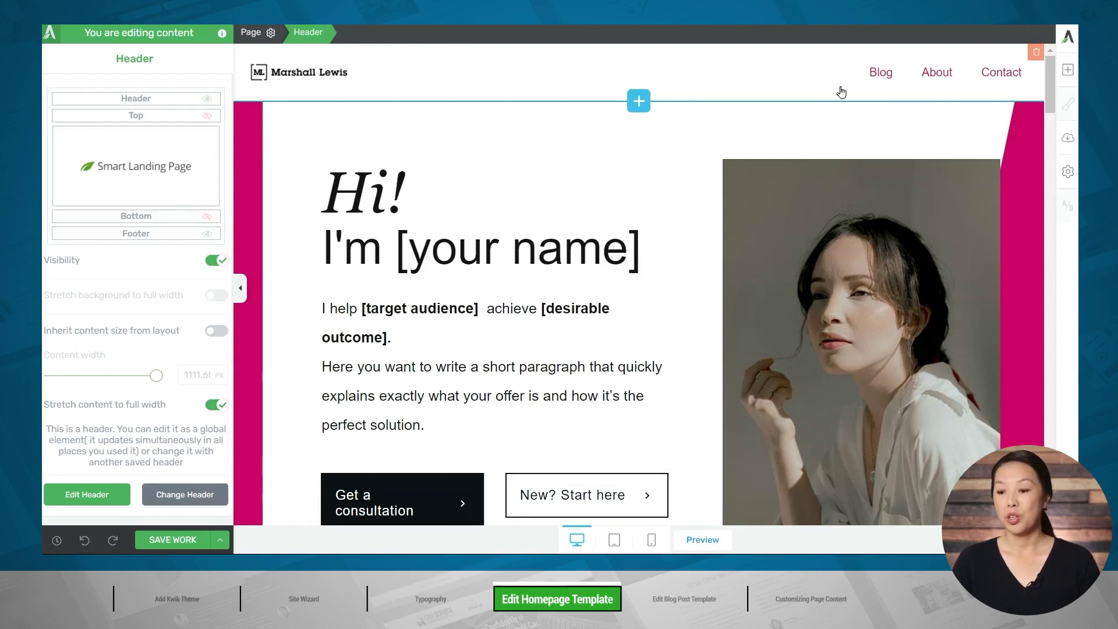
Delete the "My story" background section below the homepage's hero section
{"action": "scroll", "coordinate": [817, 154], "scroll_direction": "down", "scroll_amount": 7}
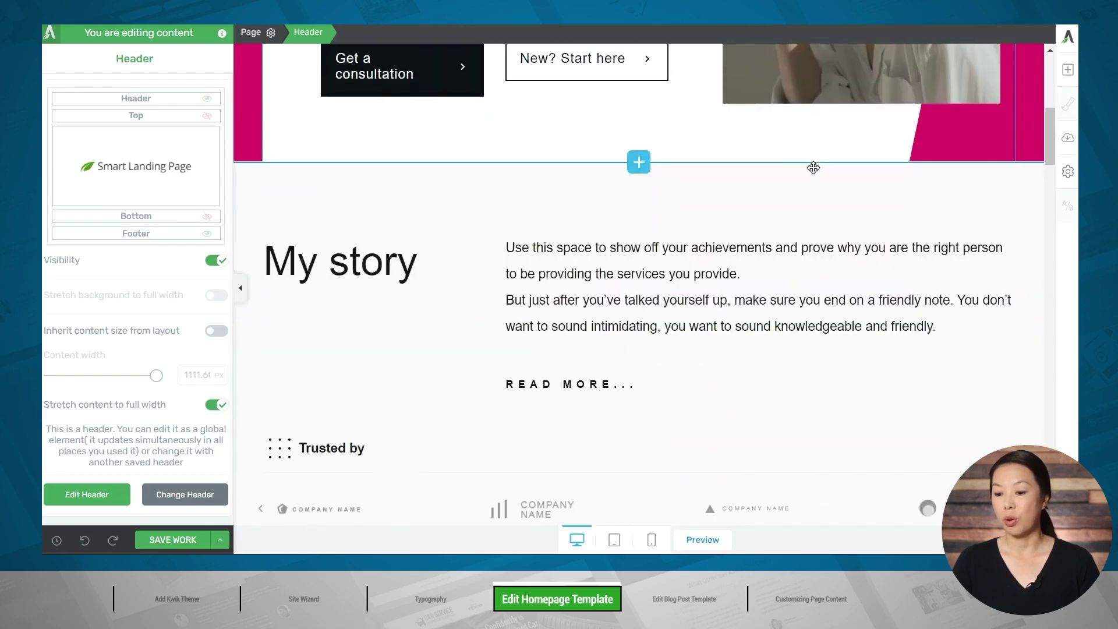
{"action": "left_click", "coordinate": [788, 190]}
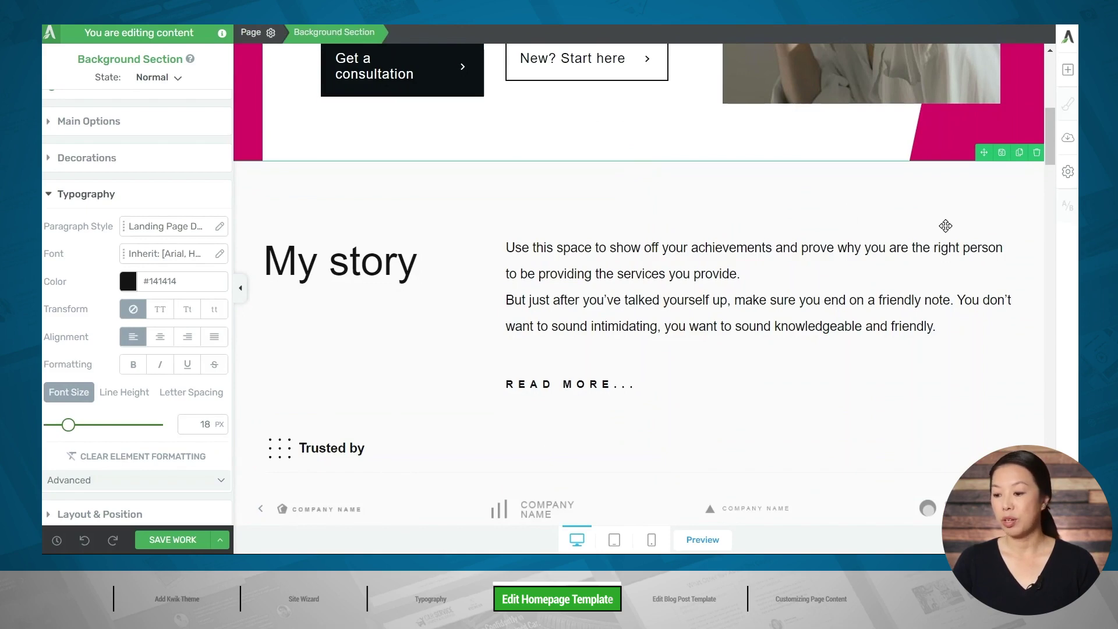
{"action": "left_click", "coordinate": [1037, 153]}
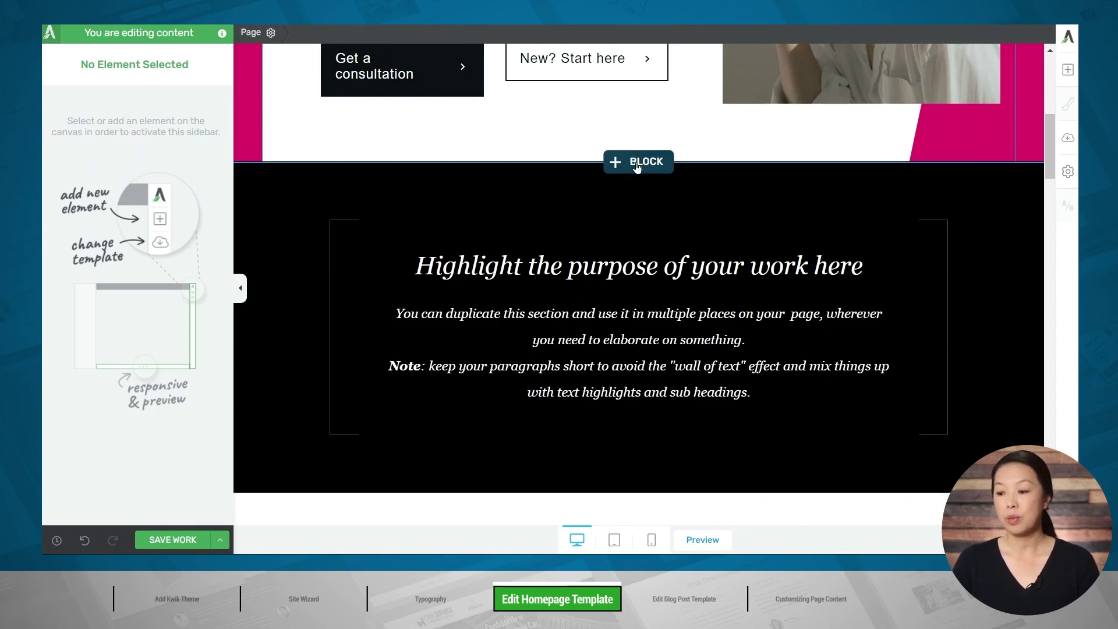
Add a block between the hero and black sections, using the "Testimonials" design with three alternately aligned quotes from the Testimonials block type
{"action": "left_click", "coordinate": [1069, 74]}
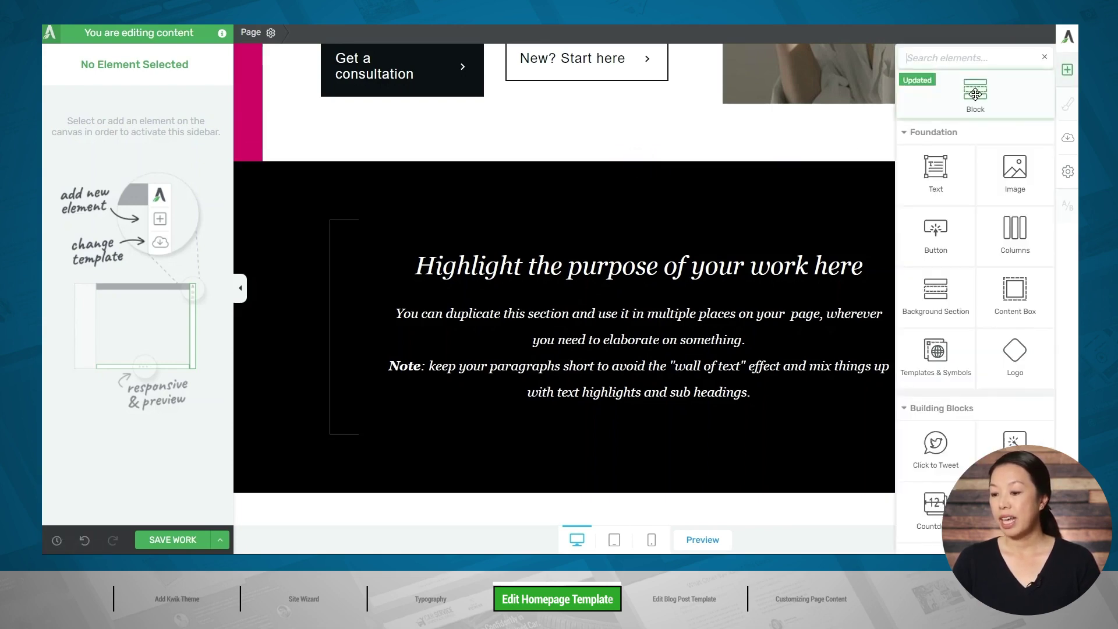
{"action": "left_click_drag", "start_coordinate": [975, 95], "coordinate": [651, 159]}
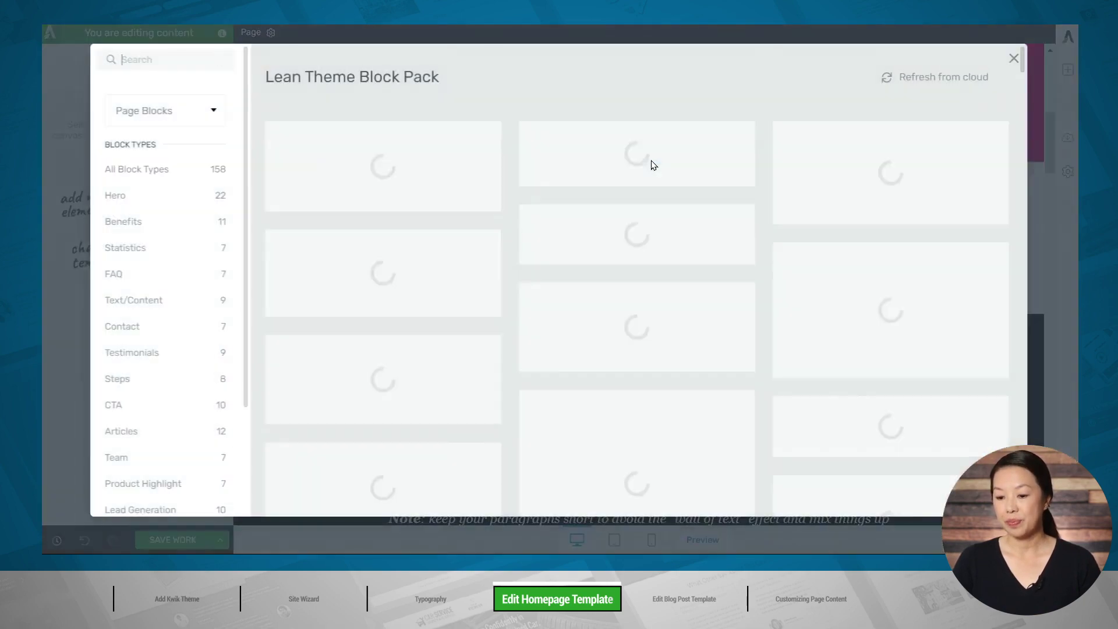
{"action": "scroll", "coordinate": [717, 175], "scroll_direction": "down", "scroll_amount": 10}
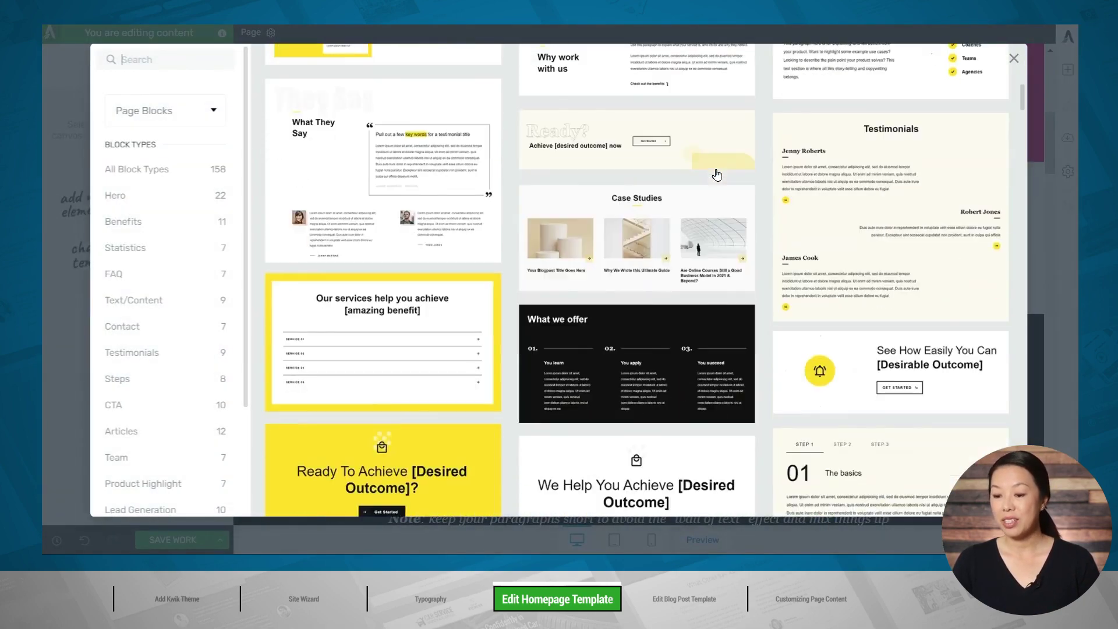
{"action": "scroll", "coordinate": [717, 175], "scroll_direction": "down", "scroll_amount": 7}
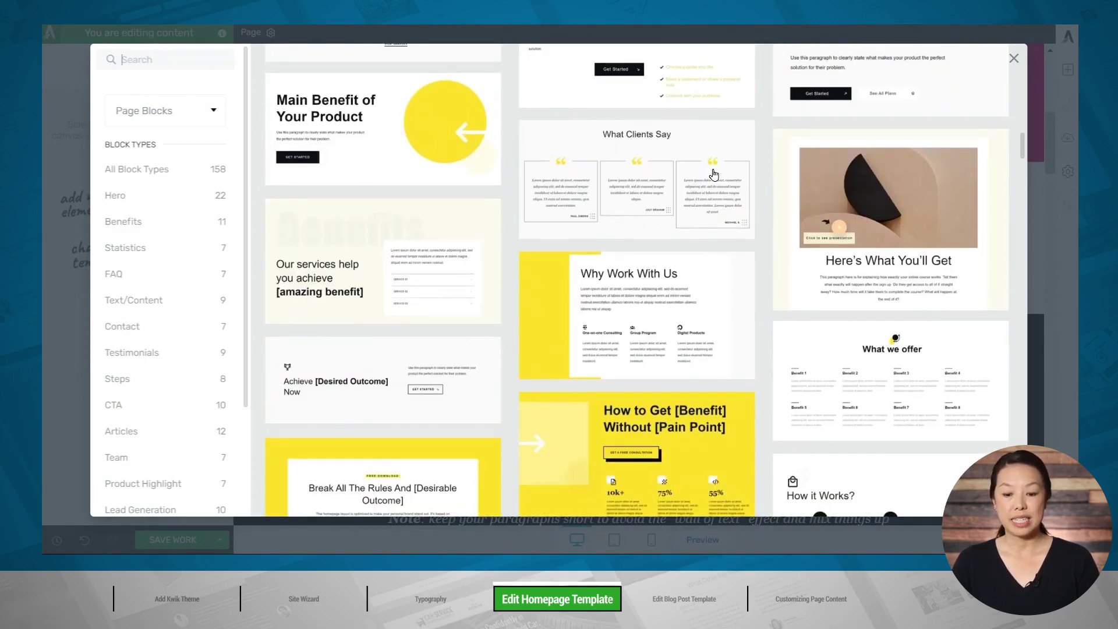
{"action": "scroll", "coordinate": [702, 250], "scroll_direction": "down", "scroll_amount": 2}
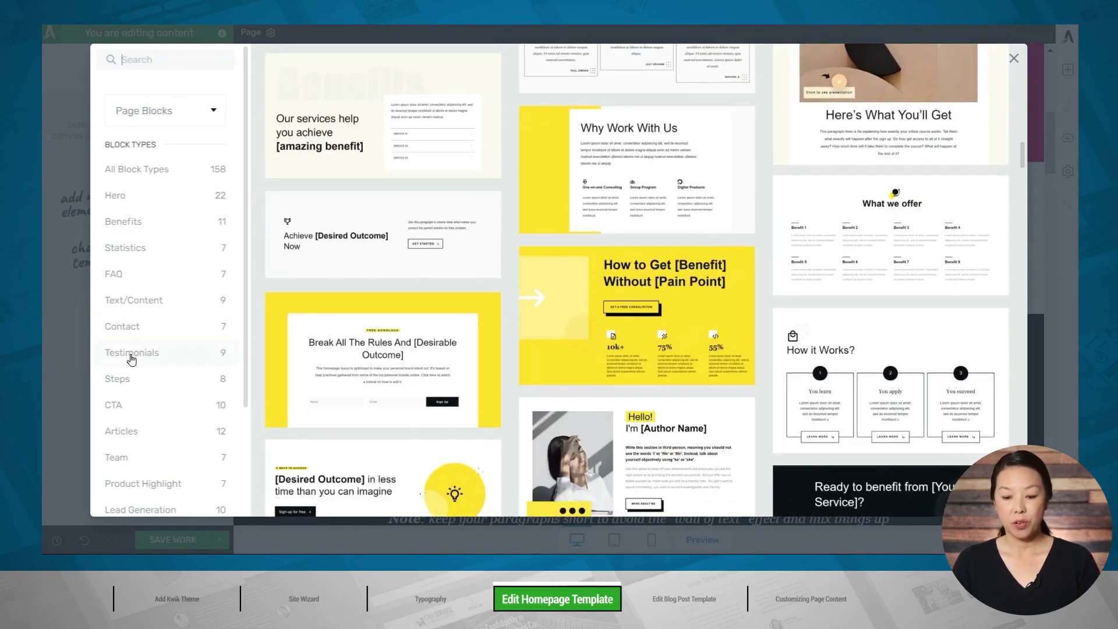
{"action": "left_click", "coordinate": [136, 357]}
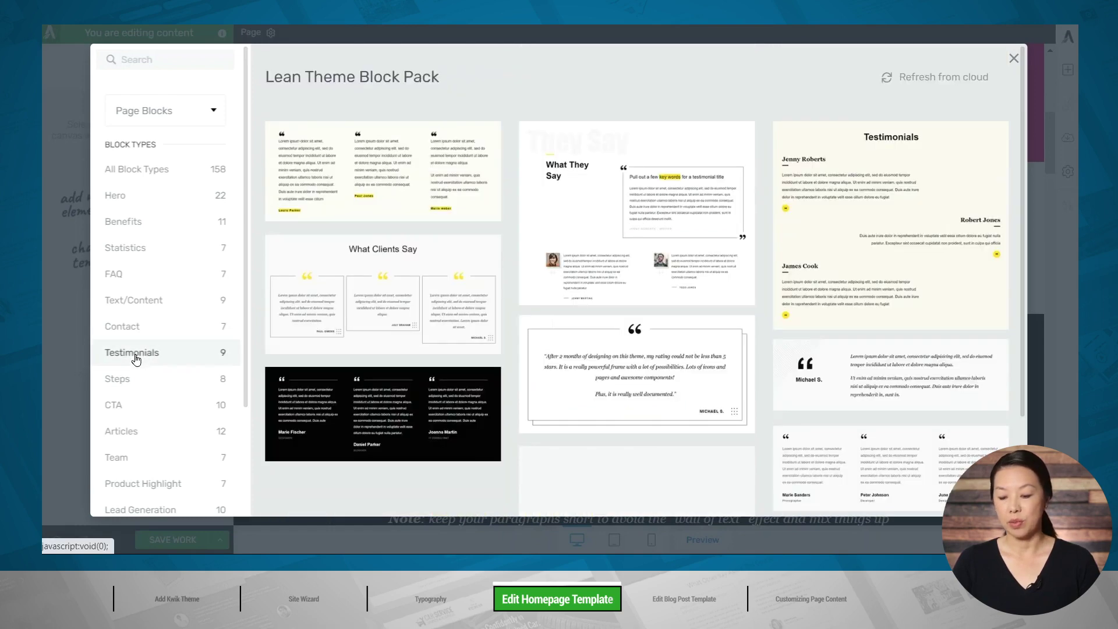
{"action": "left_click", "coordinate": [832, 233]}
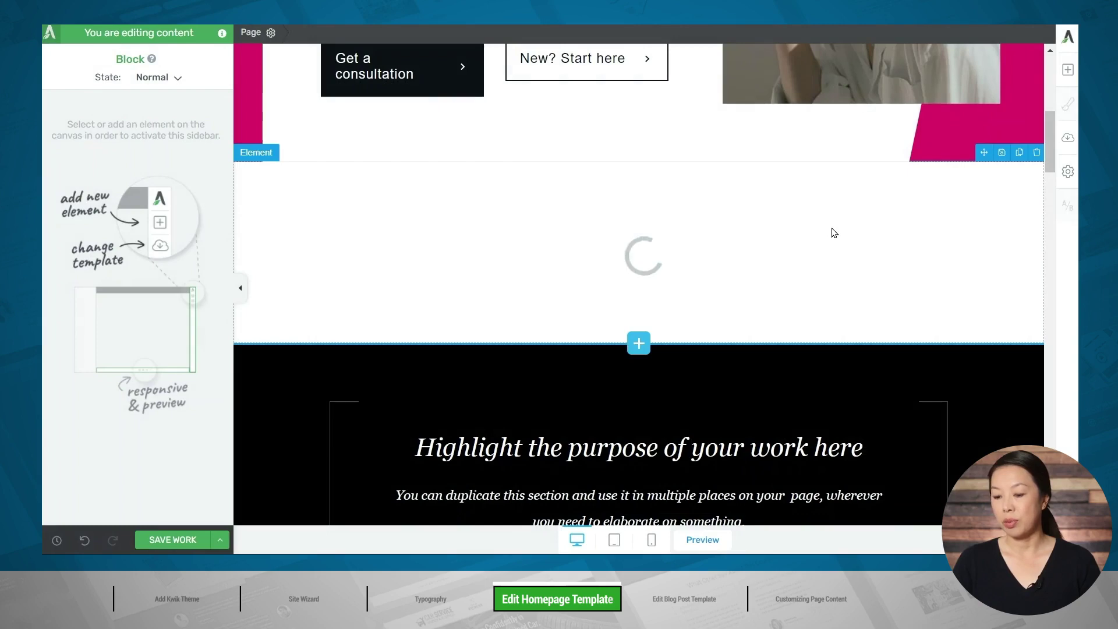
Select the black "Highlight the purpose of your work here" section below the testimonials and reposition it on the page
{"action": "scroll", "coordinate": [831, 227], "scroll_direction": "down", "scroll_amount": 10}
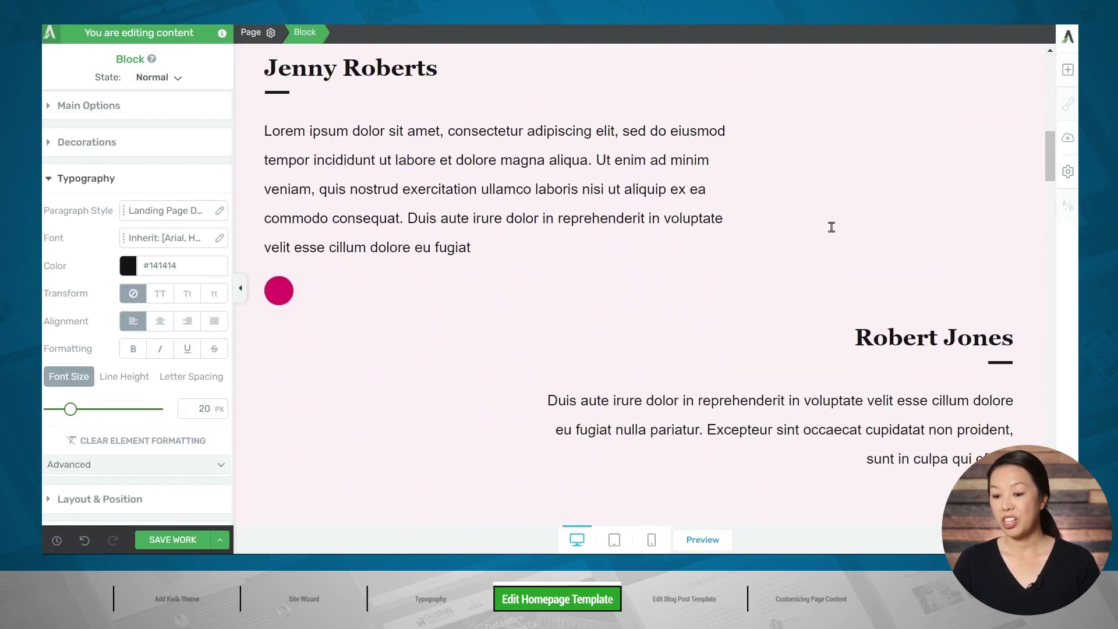
{"action": "scroll", "coordinate": [831, 227], "scroll_direction": "down", "scroll_amount": 3}
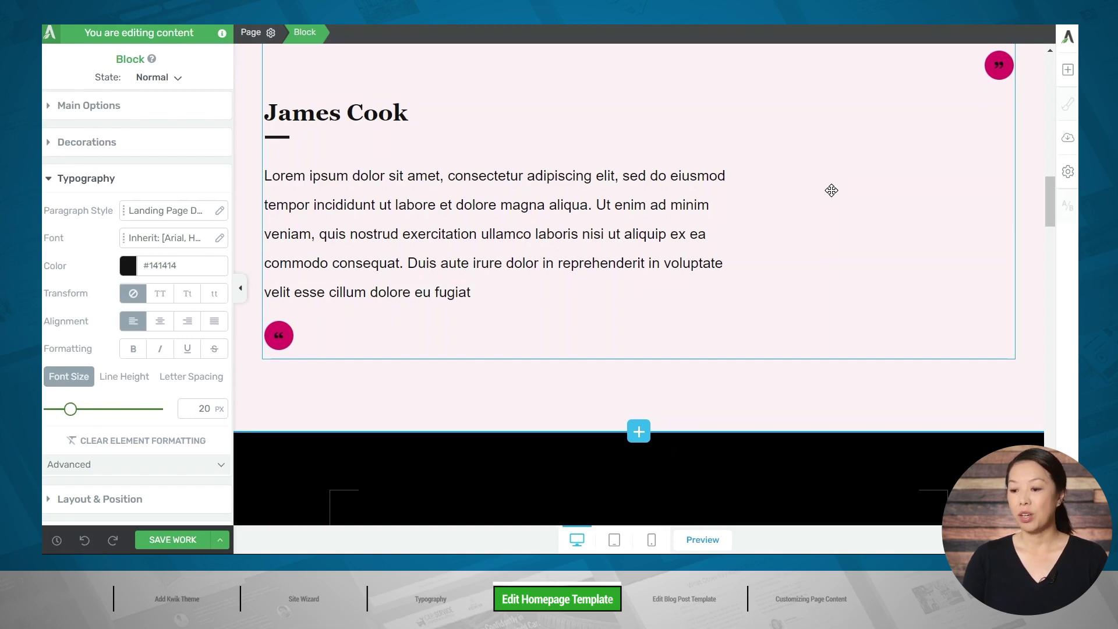
{"action": "scroll", "coordinate": [831, 190], "scroll_direction": "down", "scroll_amount": 5}
{"action": "left_click", "coordinate": [996, 172]}
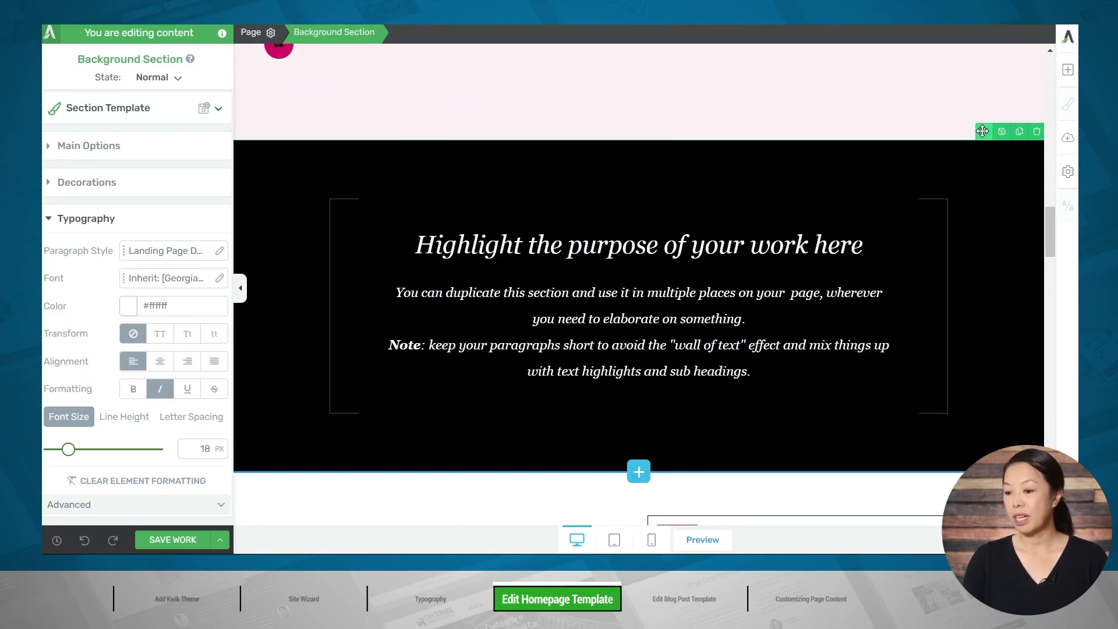
{"action": "left_click_drag", "start_coordinate": [982, 131], "coordinate": [789, 156]}
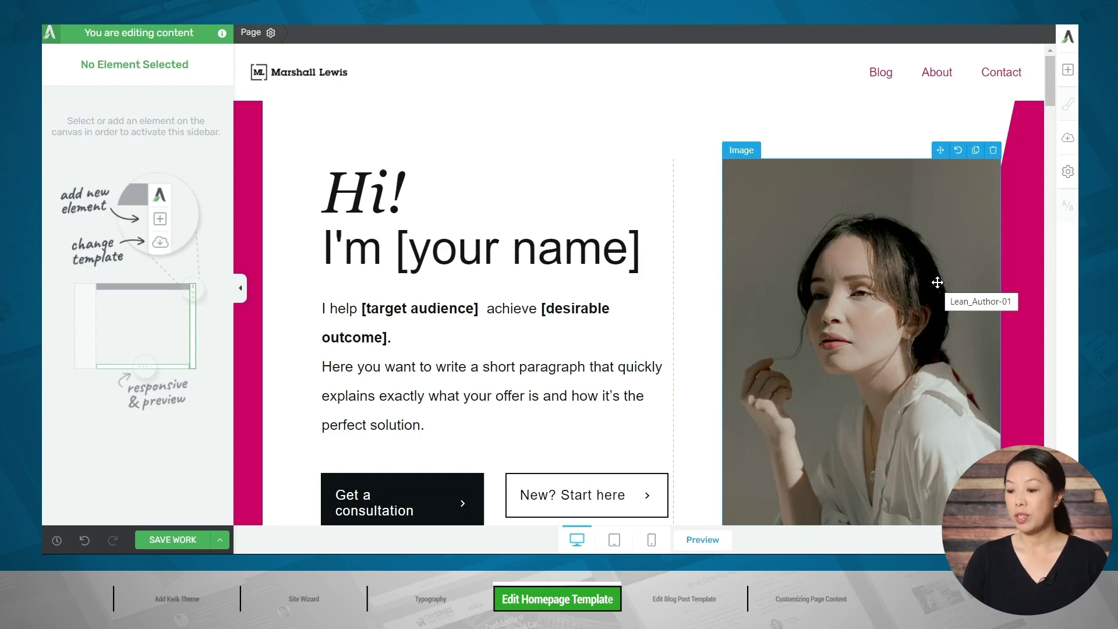
Replace the hero section's portrait with the media library photo of the man in a grey suit against an orange background
{"action": "left_click", "coordinate": [876, 220]}
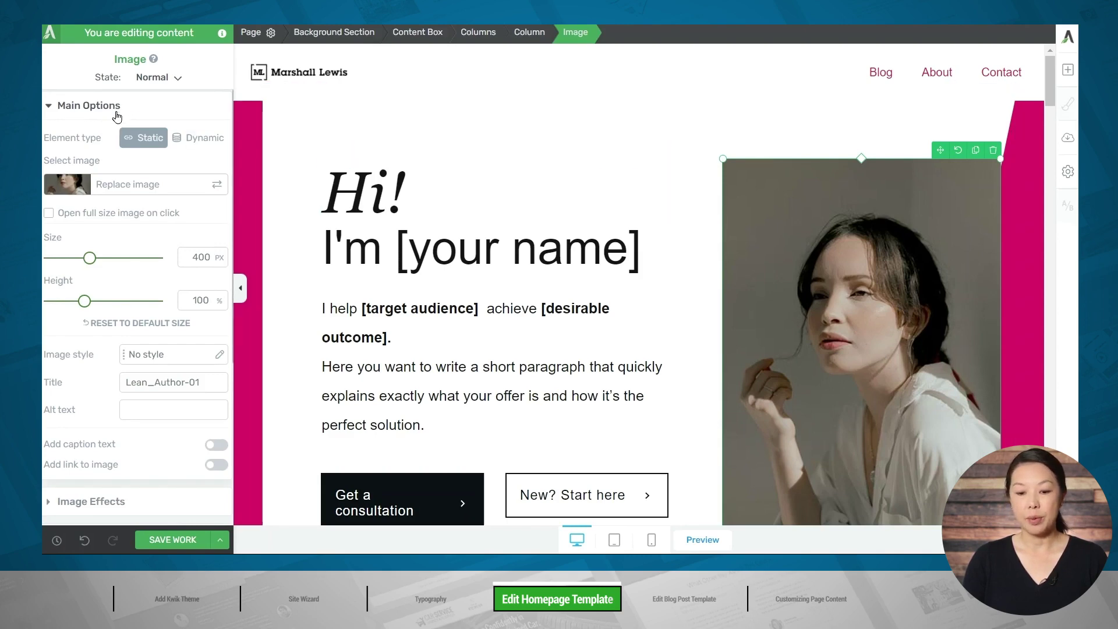
{"action": "left_click", "coordinate": [97, 187]}
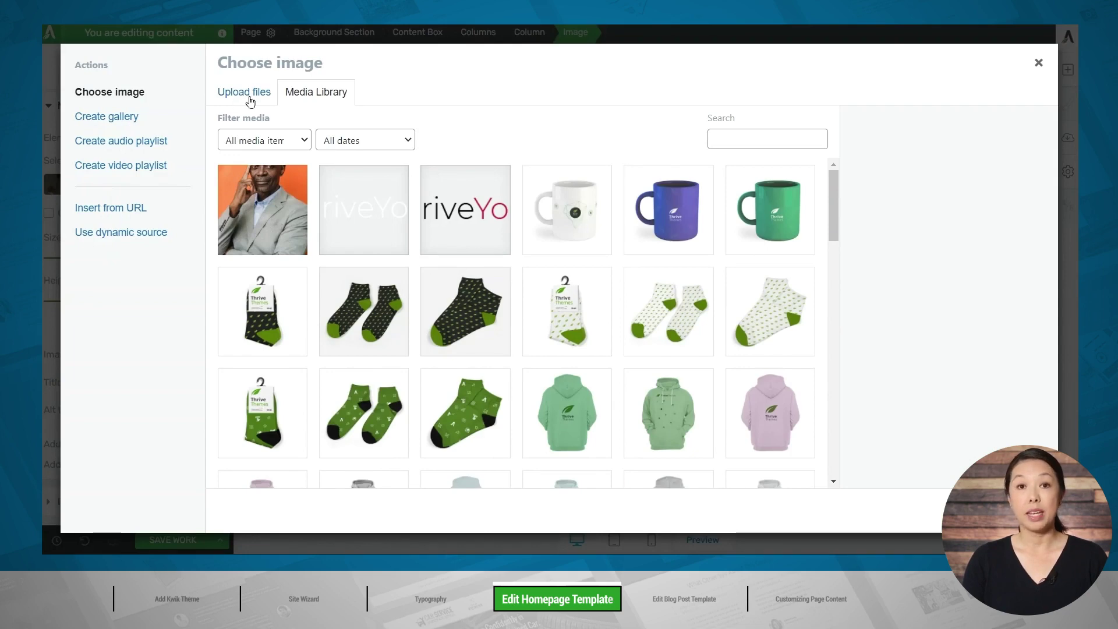
{"action": "left_click", "coordinate": [260, 217]}
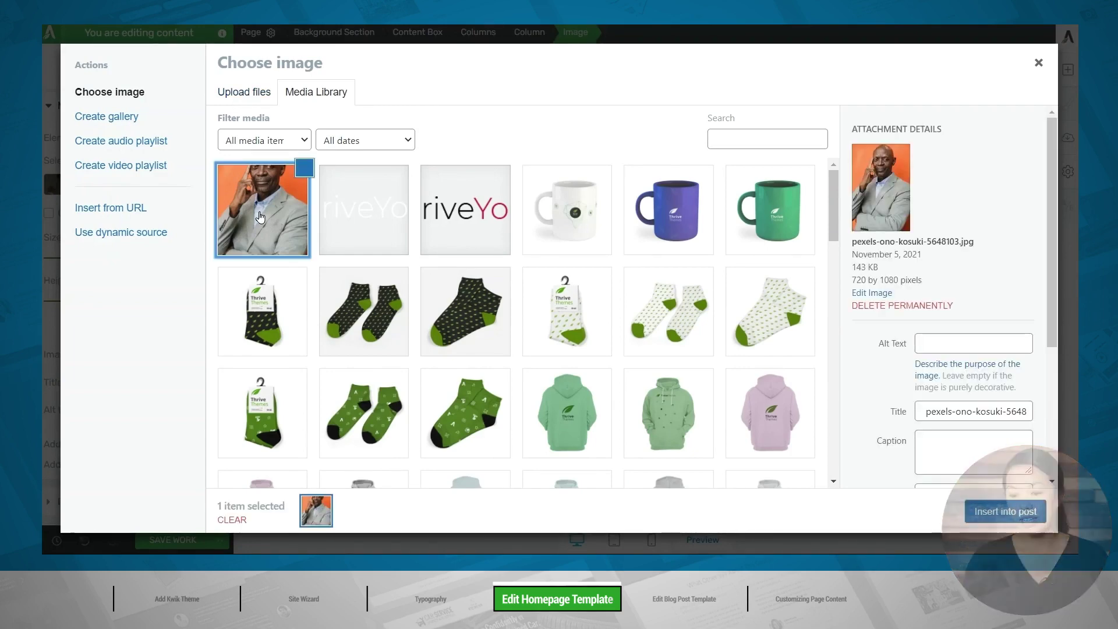
{"action": "left_click", "coordinate": [1000, 509]}
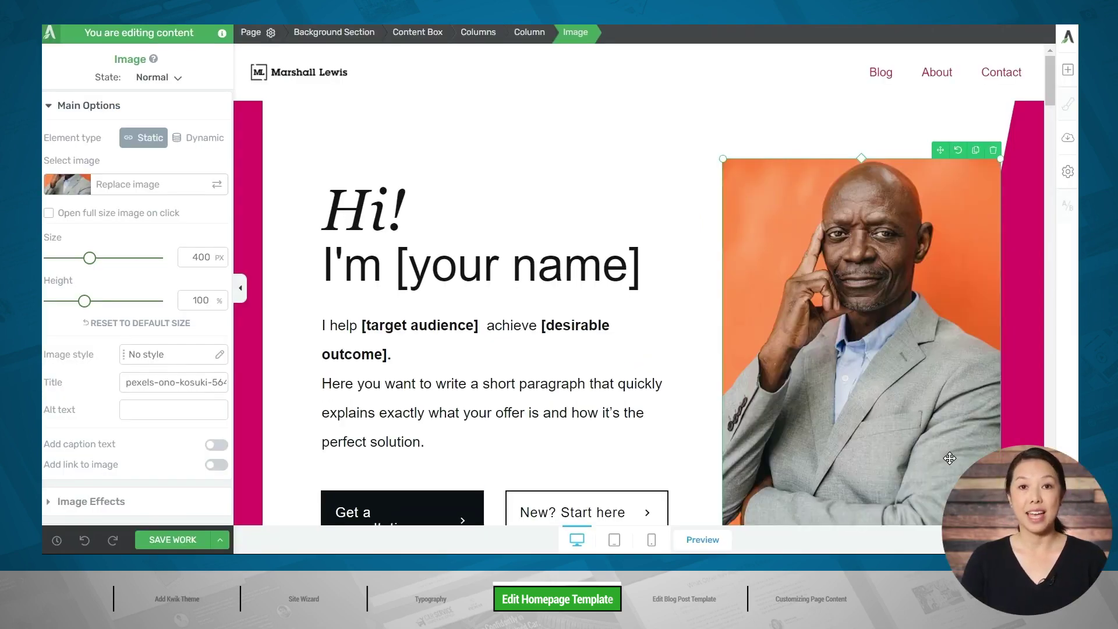
Replace the [your name] placeholder in the hero heading with the site owner's first name
{"action": "left_click", "coordinate": [561, 283]}
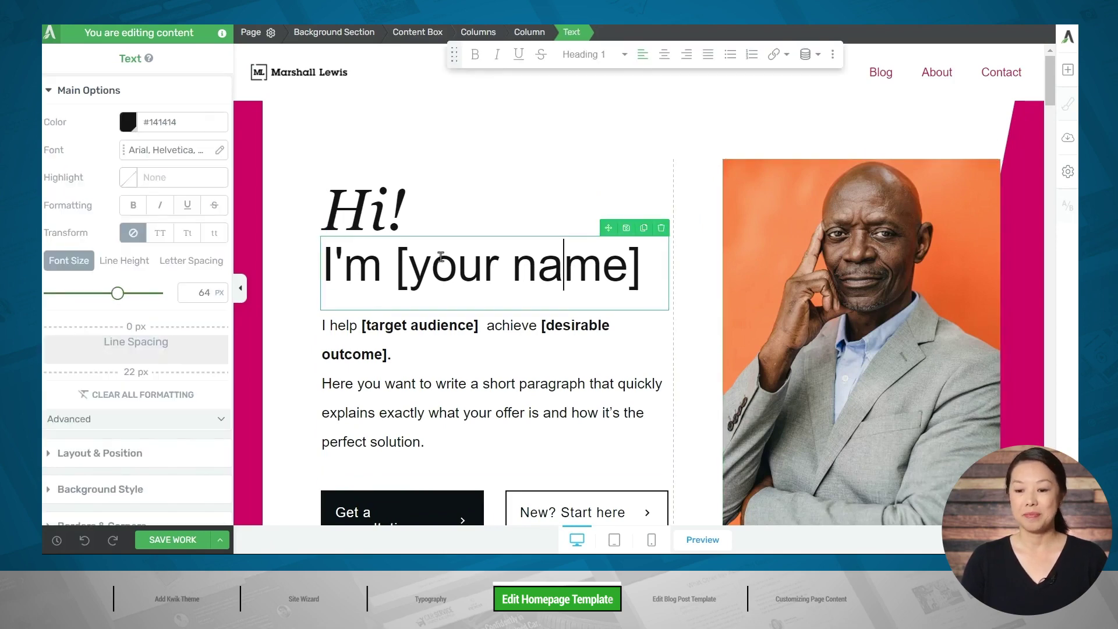
{"action": "left_click_drag", "start_coordinate": [395, 265], "coordinate": [639, 267]}
{"action": "type", "text": "Marshall"}
Change the hero paragraph's opening sentence to "I help entrepreneurs learn how to do SEO." and save the homepage
{"action": "left_click", "coordinate": [362, 324]}
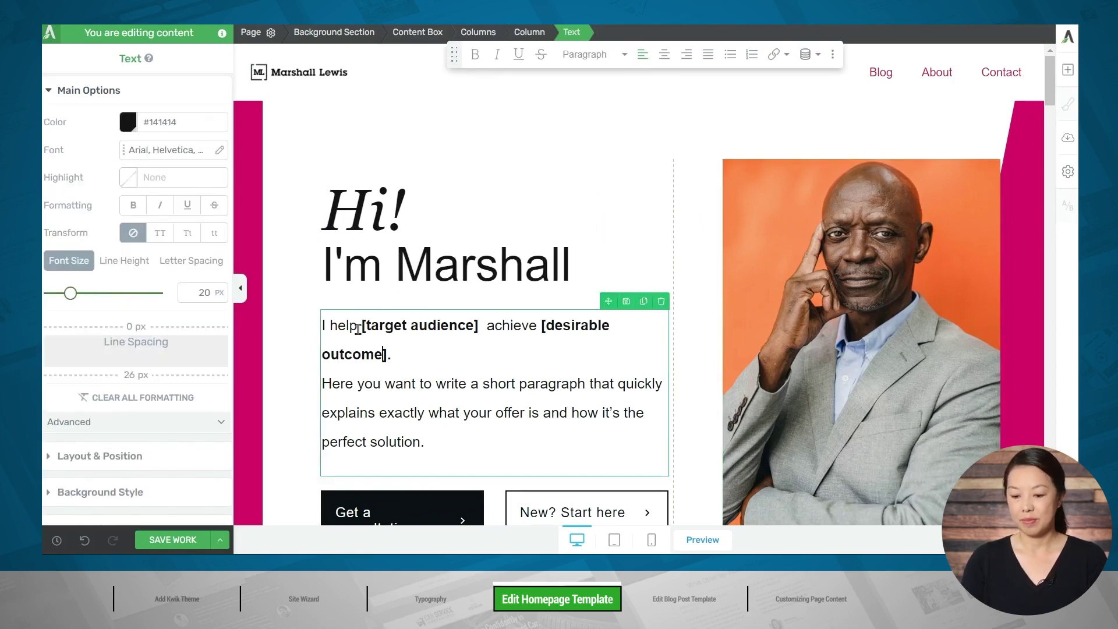
{"action": "left_click_drag", "start_coordinate": [362, 325], "coordinate": [382, 354]}
{"action": "type", "text": "entrepreneurs learn how to do "}
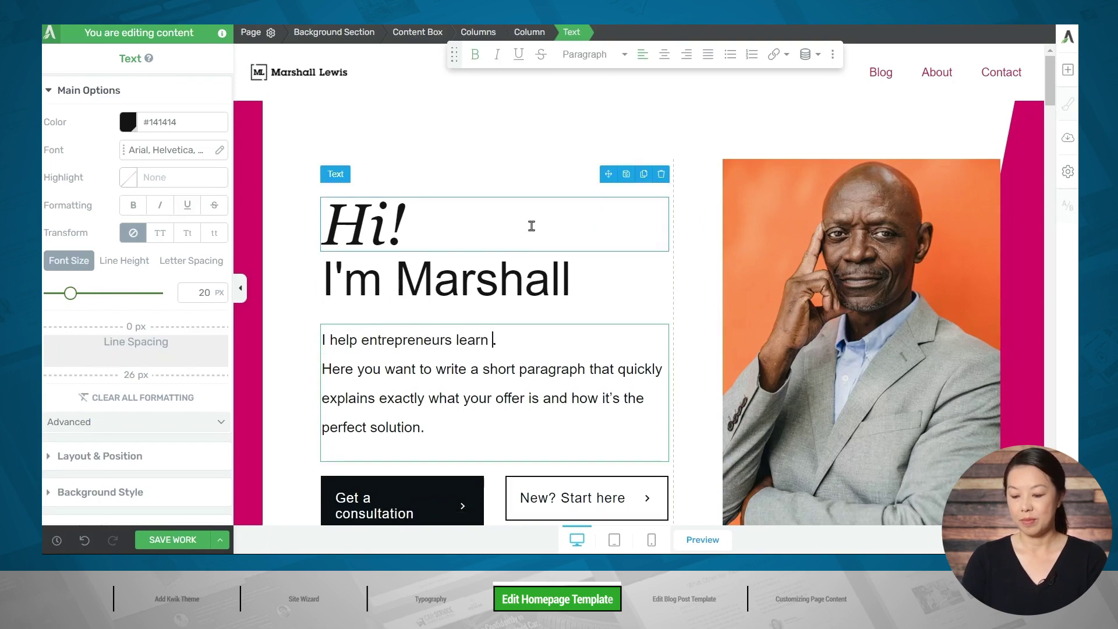
{"action": "type", "text": "SEO"}
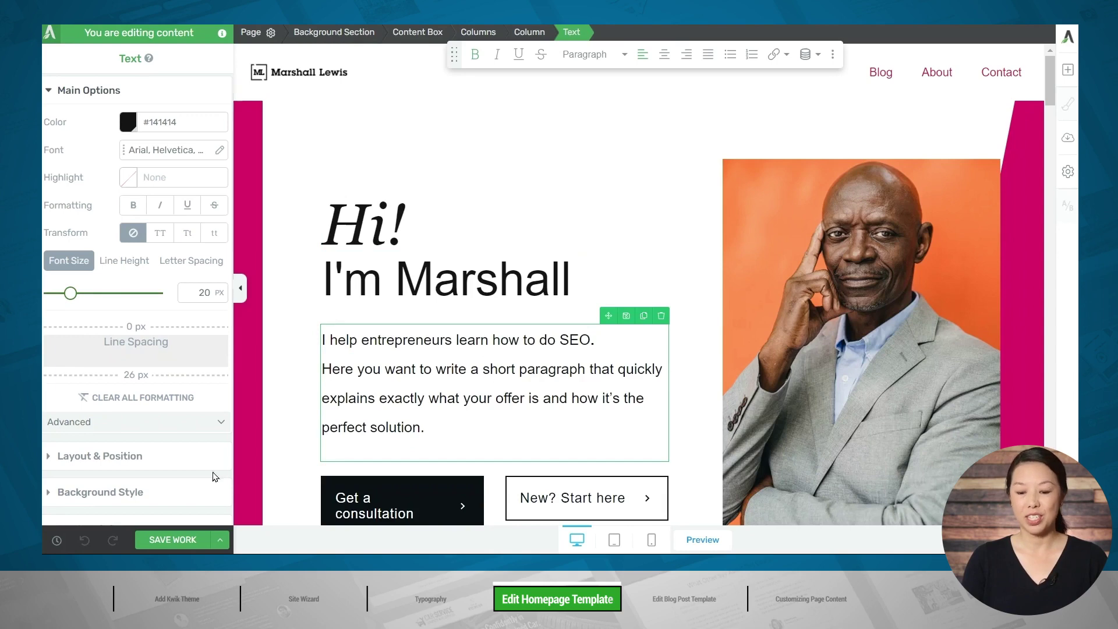
{"action": "left_click", "coordinate": [168, 538]}
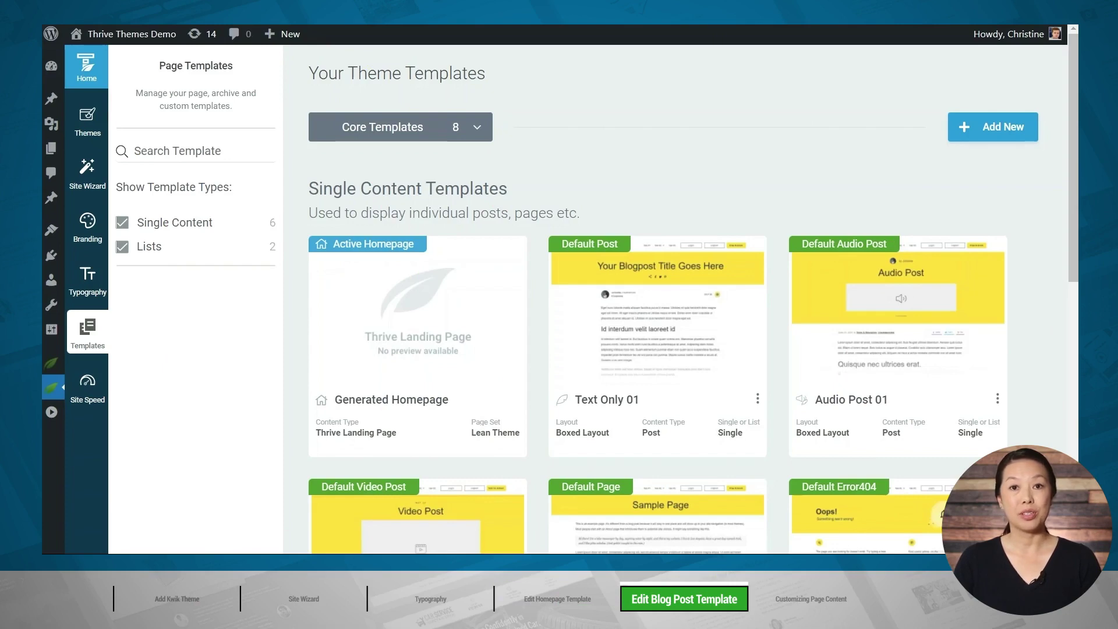
Open the default post template Text Only 01 for editing, and hide and show its header section
{"action": "mouse_move", "coordinate": [624, 296]}
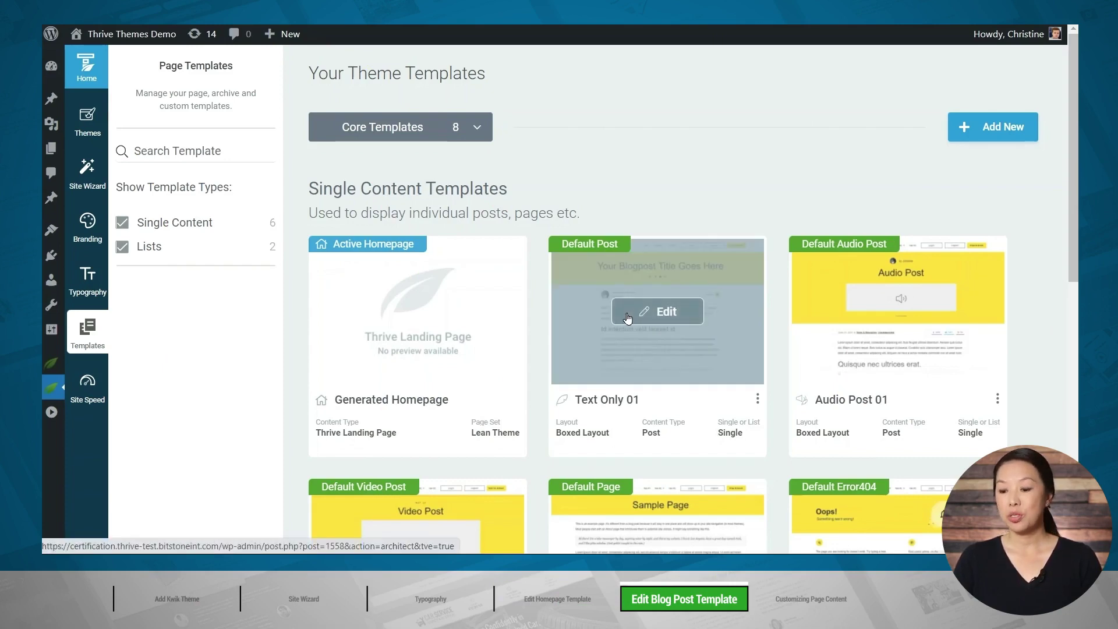
{"action": "left_click", "coordinate": [657, 311]}
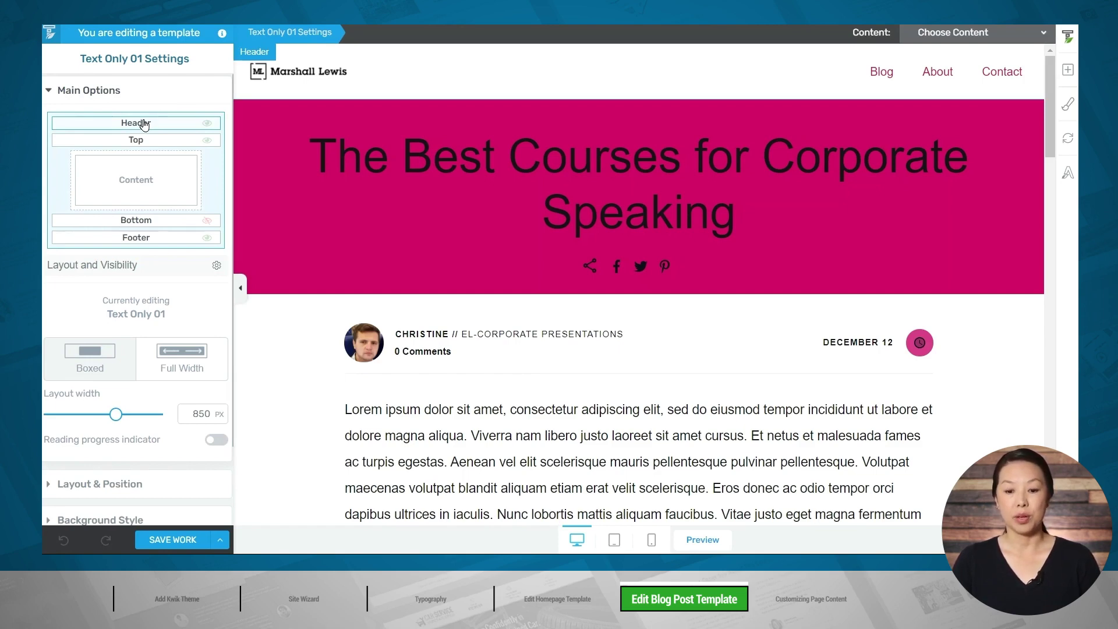
{"action": "left_click", "coordinate": [204, 124]}
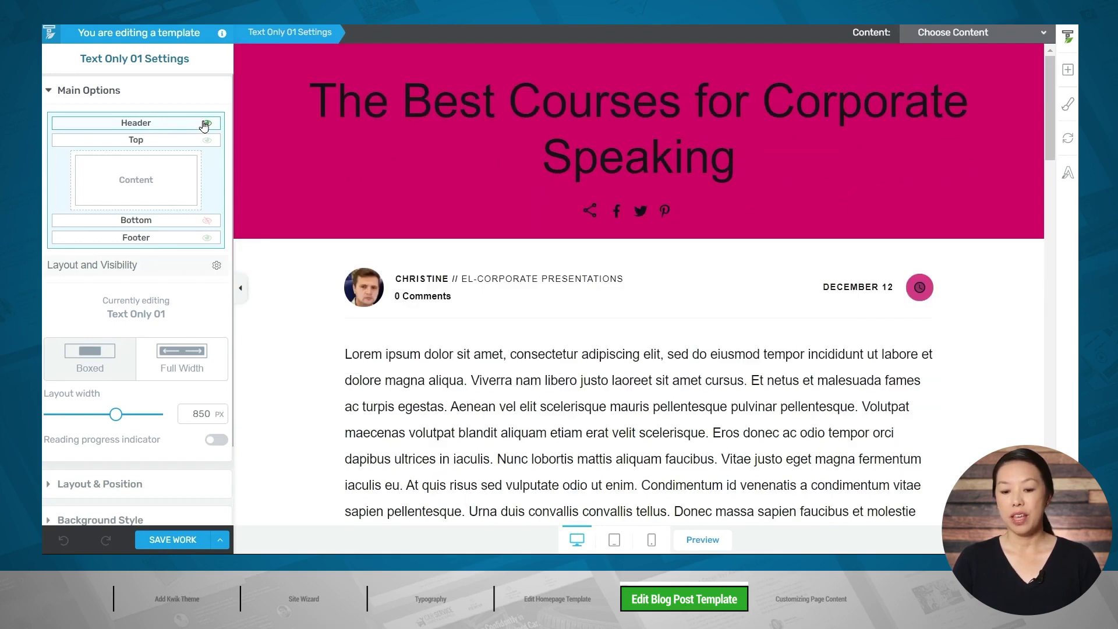
{"action": "left_click", "coordinate": [205, 124]}
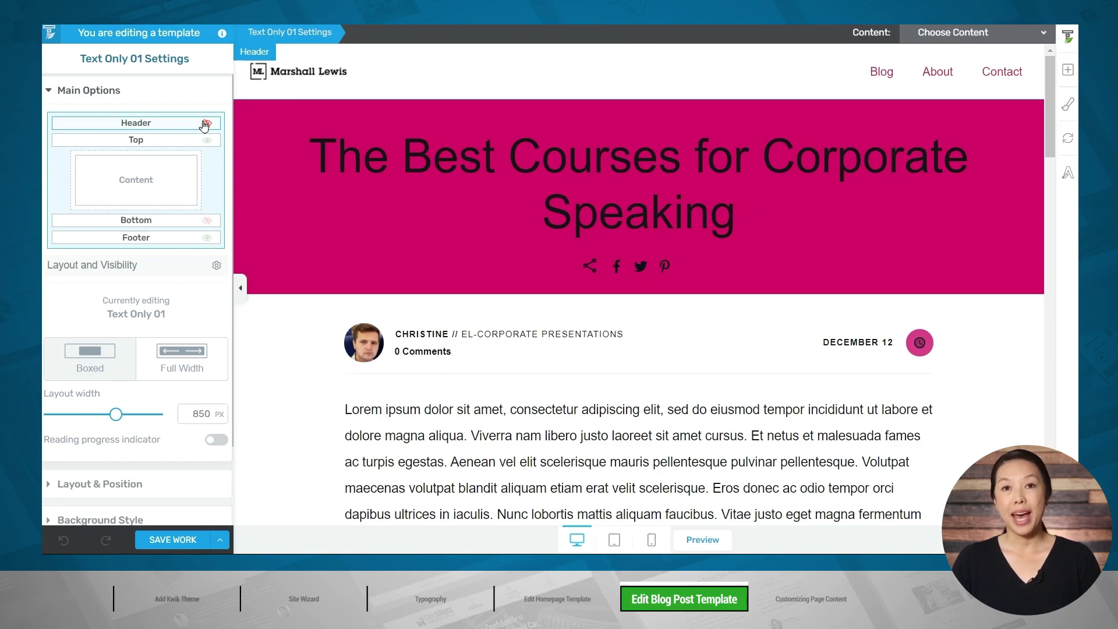
Show the sidebar beside the post template's content area and look through its default elements
{"action": "left_click", "coordinate": [460, 317]}
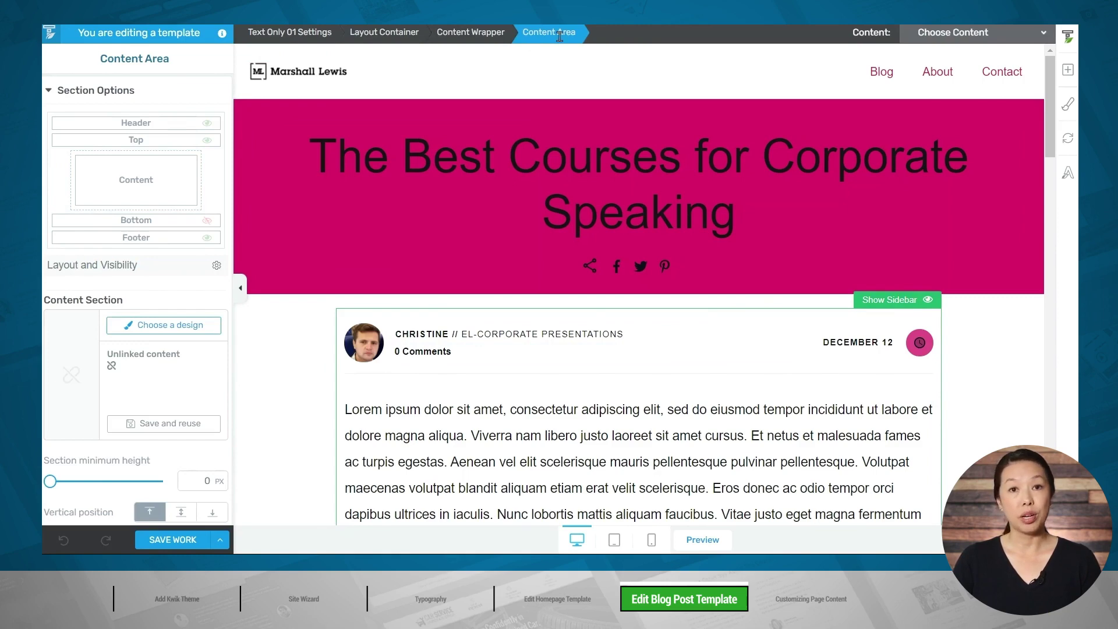
{"action": "left_click", "coordinate": [880, 304]}
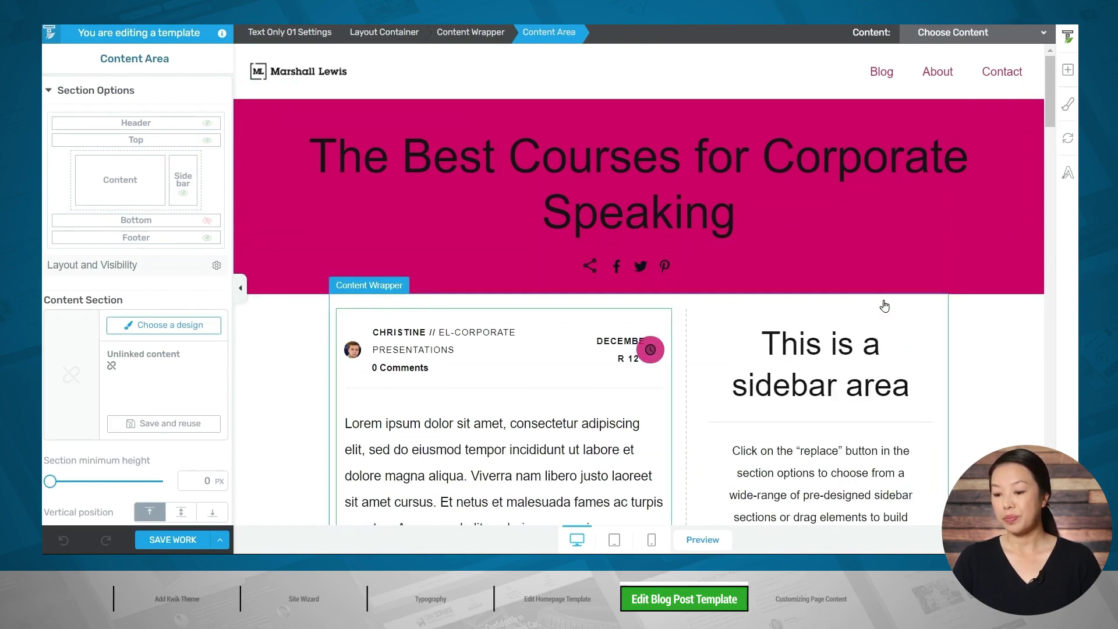
{"action": "scroll", "coordinate": [883, 306], "scroll_direction": "down", "scroll_amount": 10}
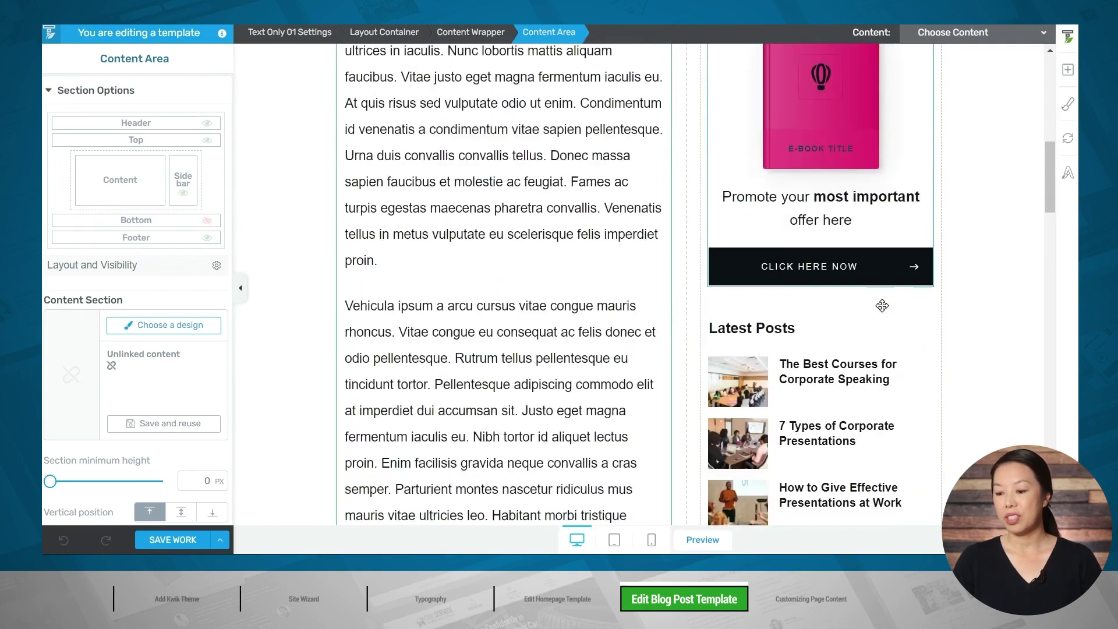
{"action": "scroll", "coordinate": [882, 306], "scroll_direction": "up", "scroll_amount": 10}
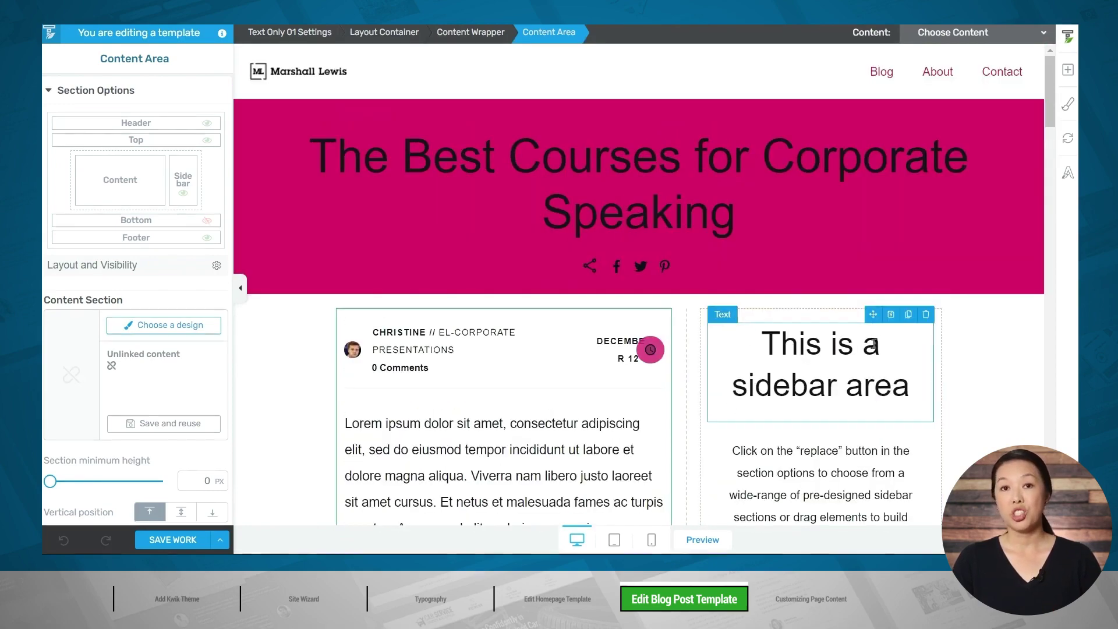
Replace the post template's sidebar section with the "Site Content 03" design listing categories and recent posts
{"action": "left_click", "coordinate": [804, 351]}
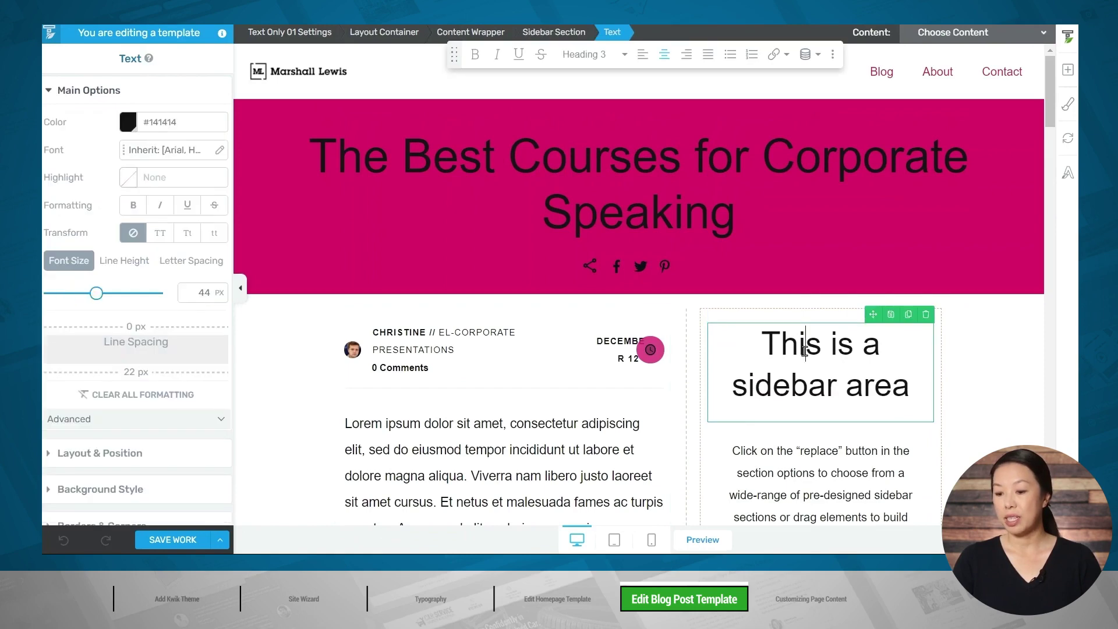
{"action": "left_click", "coordinate": [561, 34]}
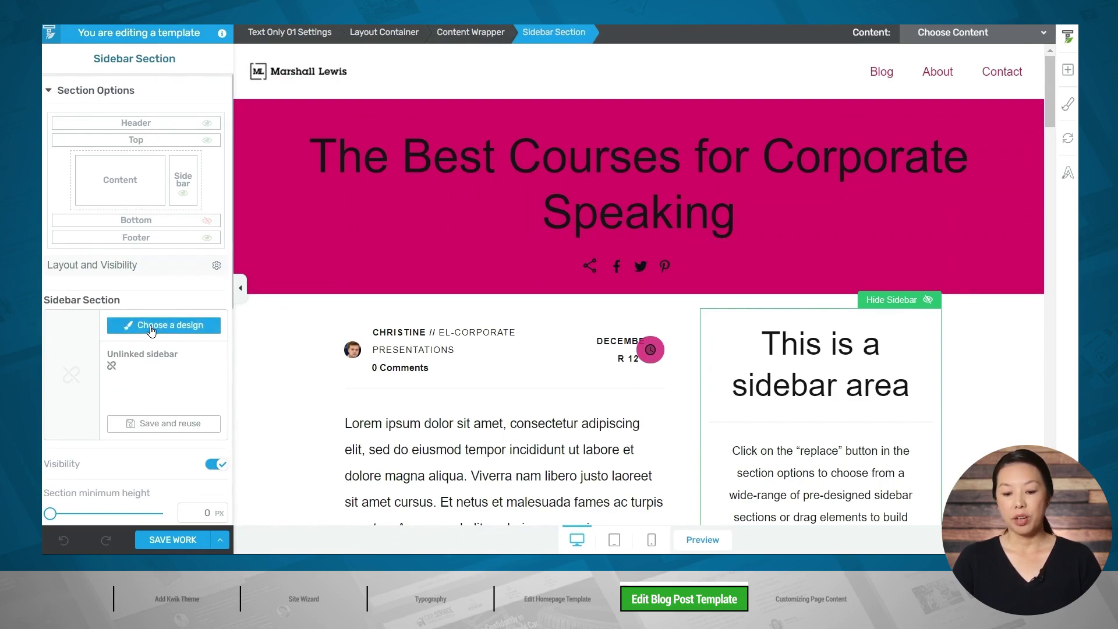
{"action": "left_click", "coordinate": [170, 326]}
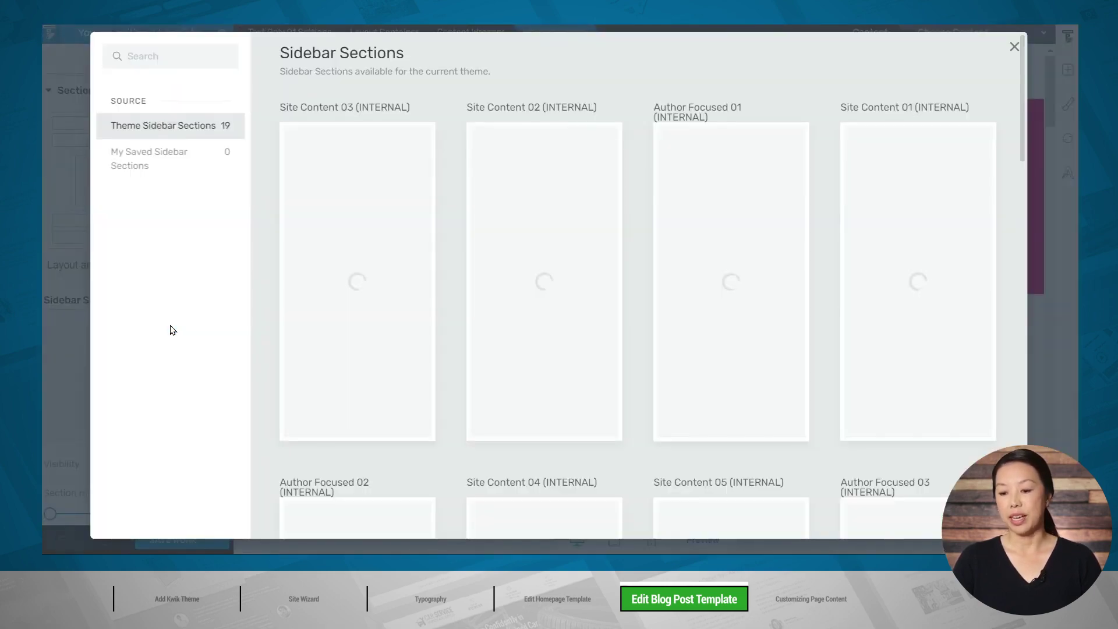
{"action": "scroll", "coordinate": [271, 199], "scroll_direction": "down", "scroll_amount": 15}
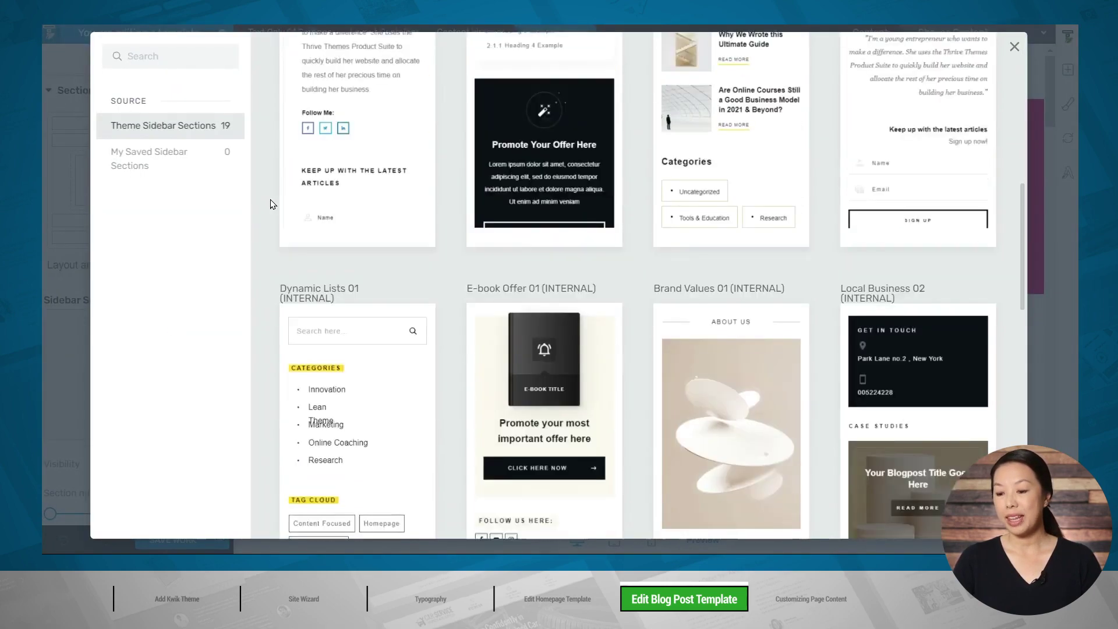
{"action": "scroll", "coordinate": [270, 199], "scroll_direction": "down", "scroll_amount": 10}
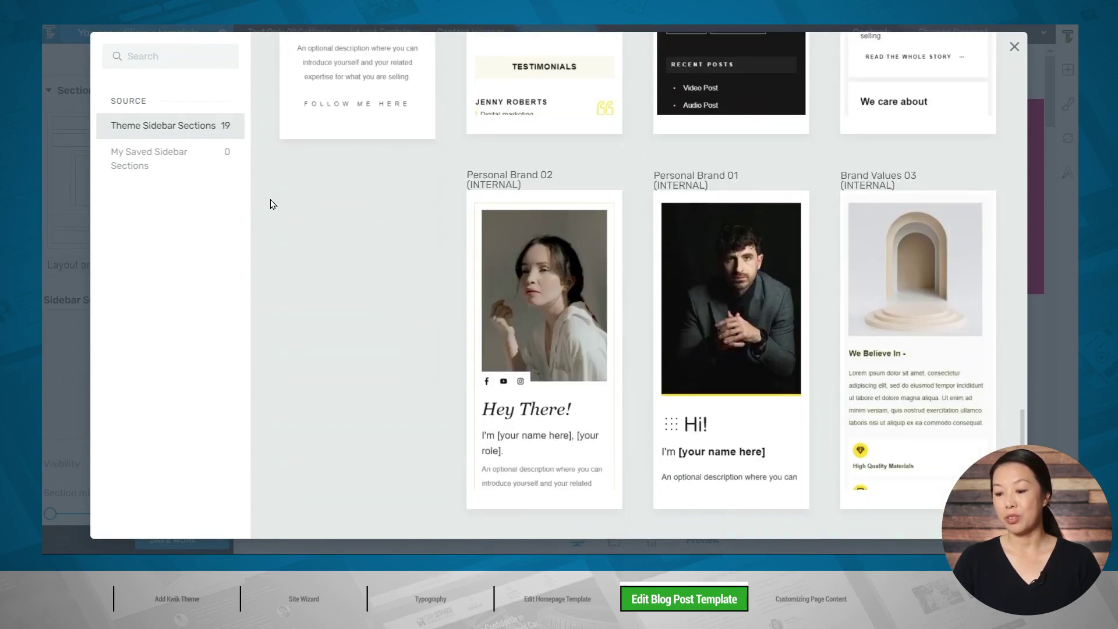
{"action": "scroll", "coordinate": [270, 199], "scroll_direction": "up", "scroll_amount": 20}
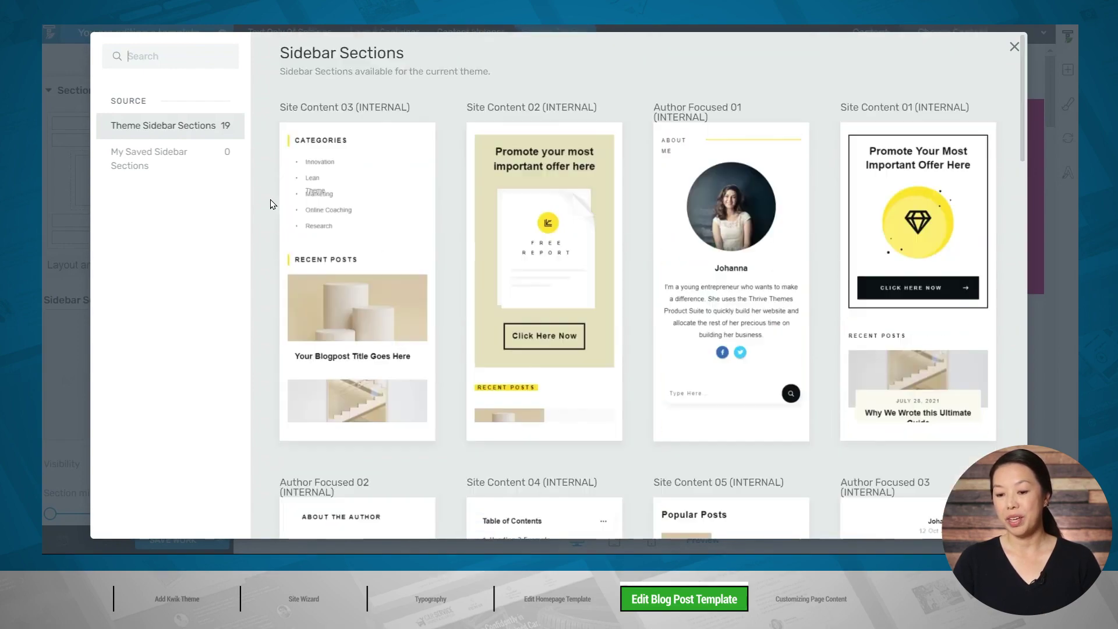
{"action": "left_click", "coordinate": [369, 198]}
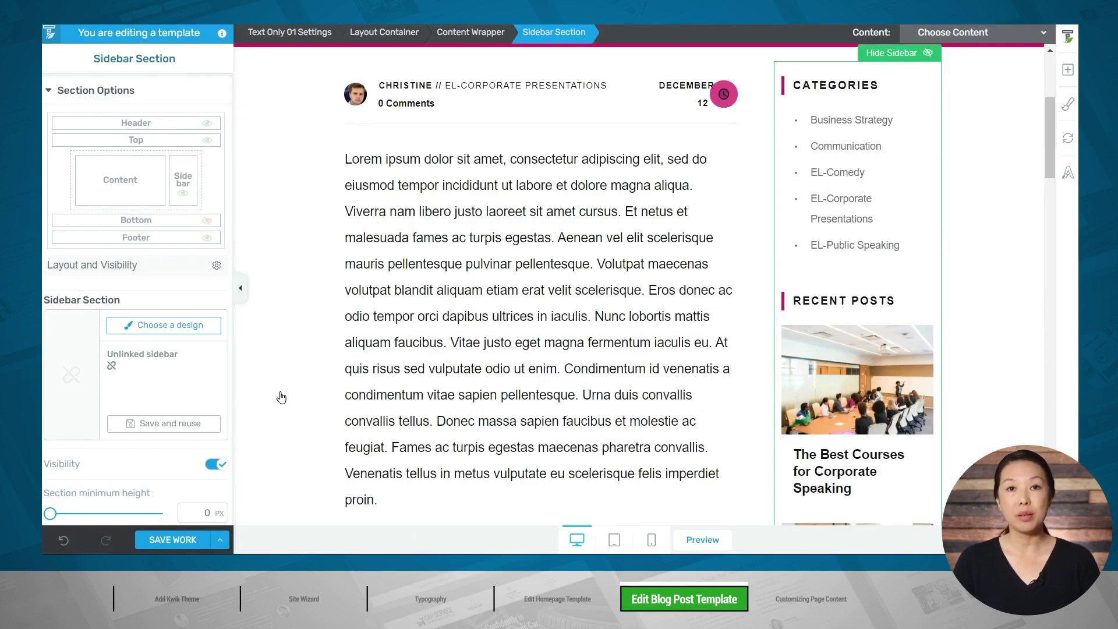
Replace the post template's top section with the ready-made "Single Post 03" design
{"action": "scroll", "coordinate": [281, 397], "scroll_direction": "up", "scroll_amount": 4}
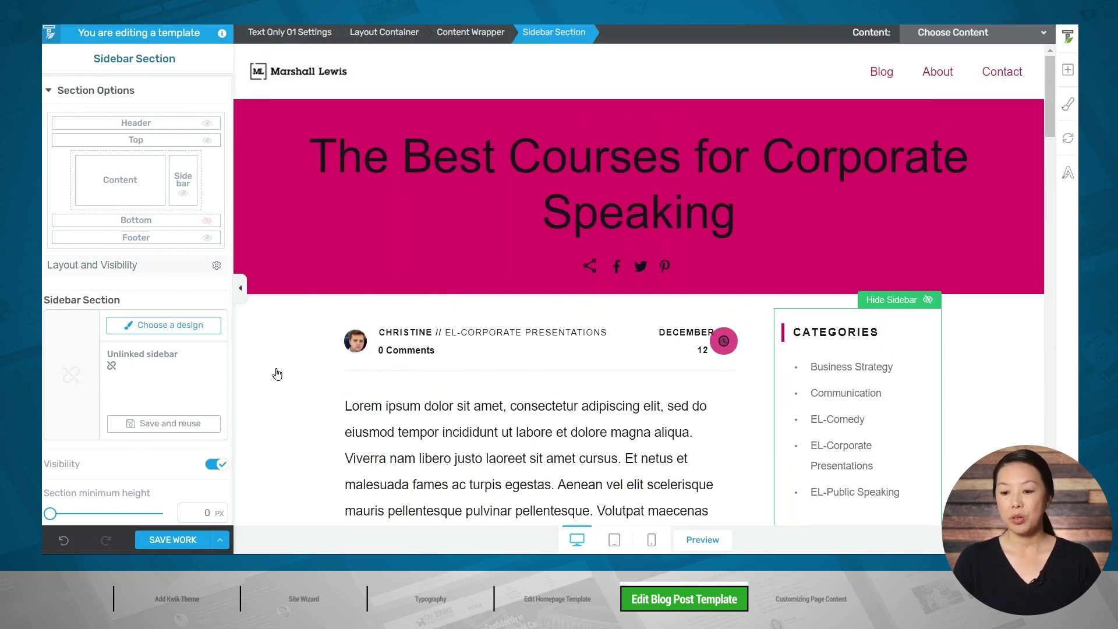
{"action": "left_click", "coordinate": [315, 209]}
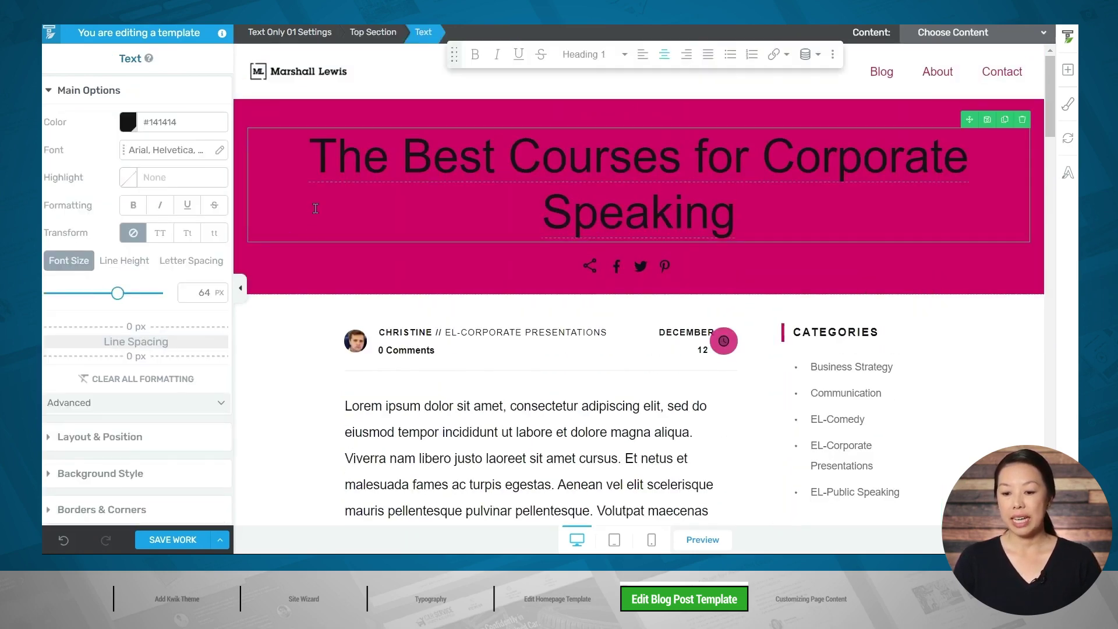
{"action": "left_click", "coordinate": [371, 33]}
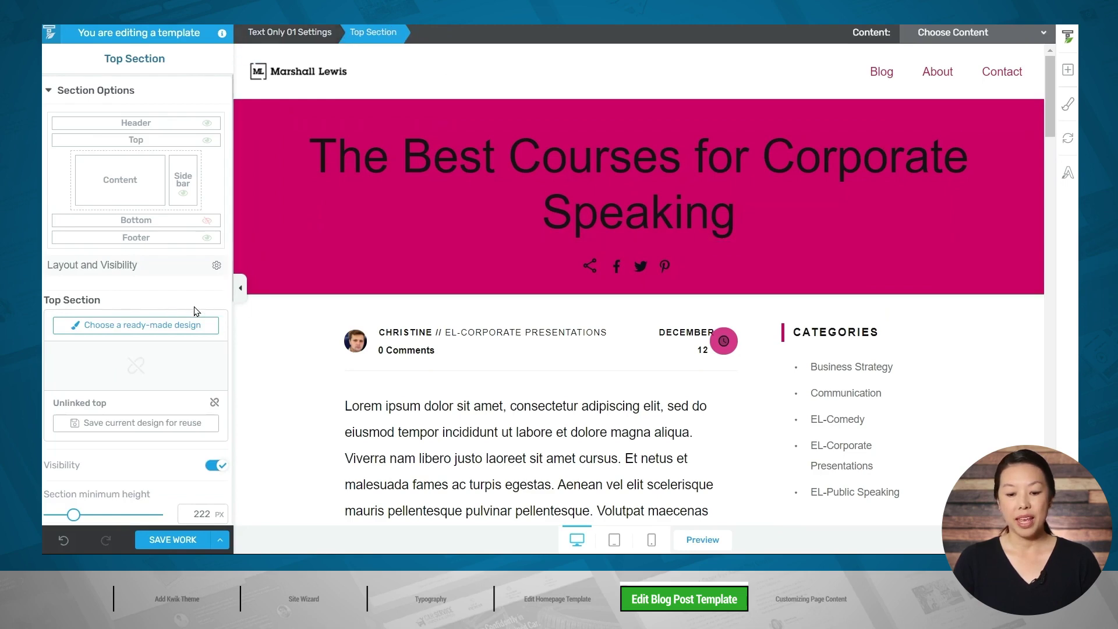
{"action": "left_click", "coordinate": [131, 324]}
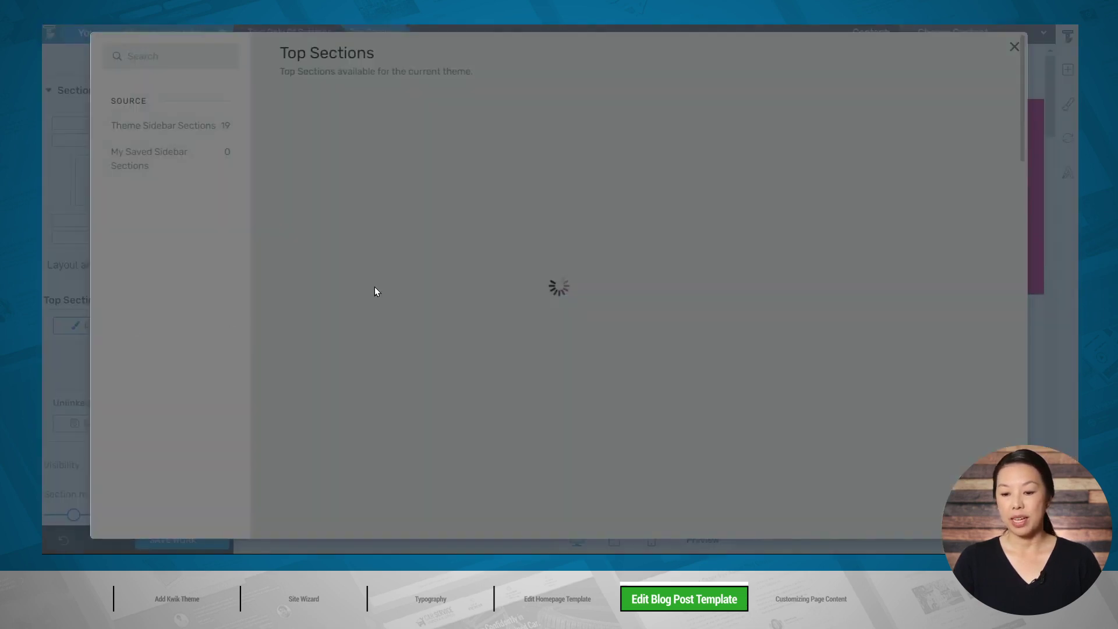
{"action": "scroll", "coordinate": [272, 229], "scroll_direction": "down", "scroll_amount": 5}
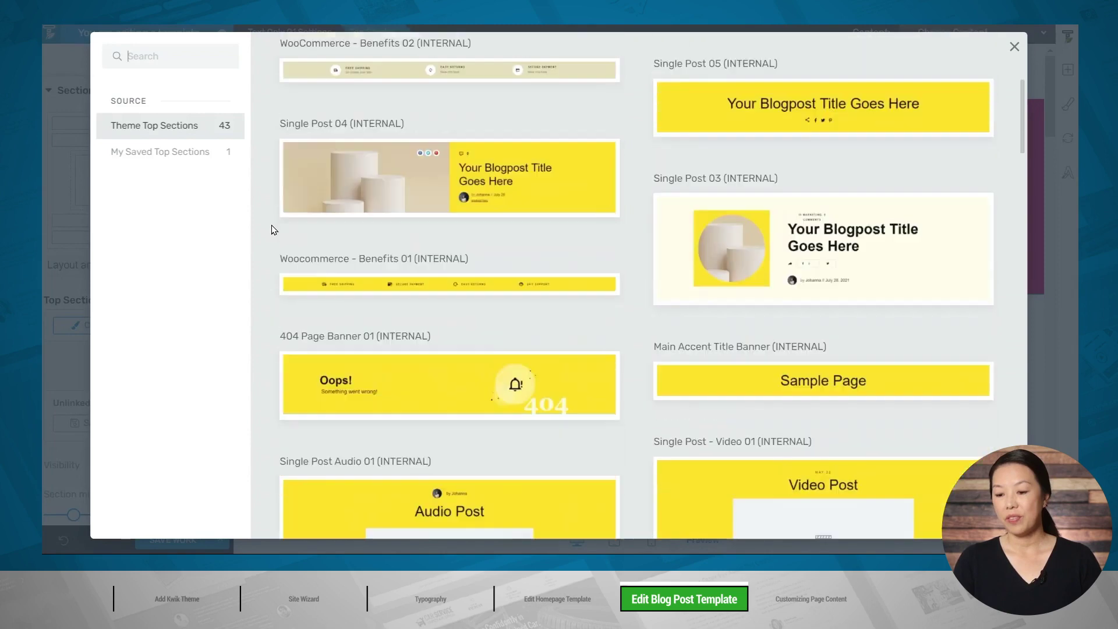
{"action": "scroll", "coordinate": [272, 229], "scroll_direction": "down", "scroll_amount": 2}
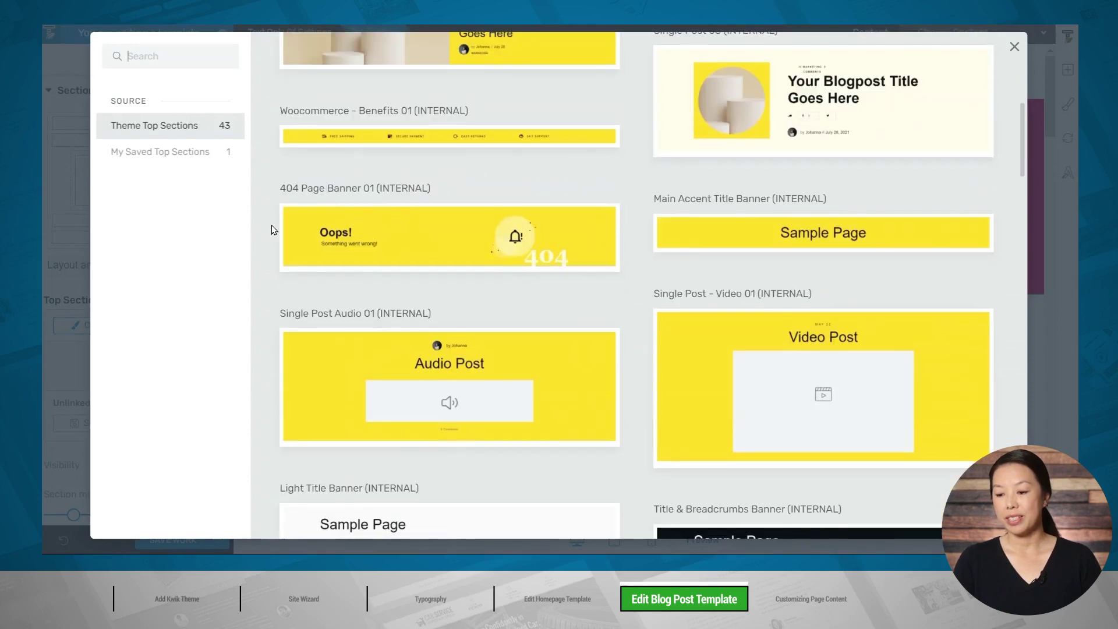
{"action": "left_click", "coordinate": [929, 114]}
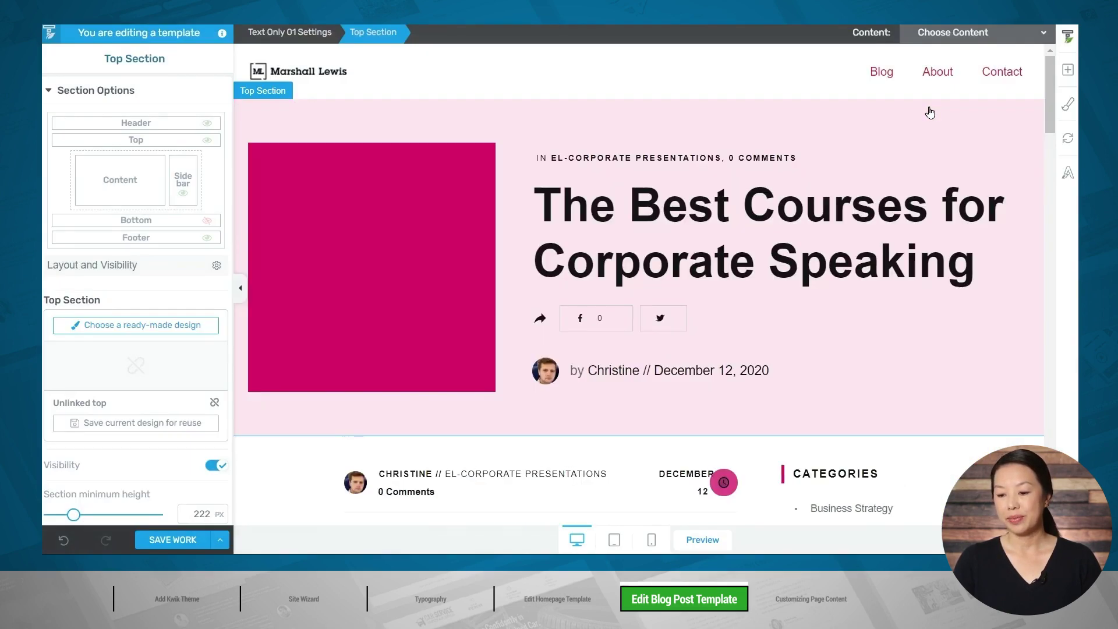
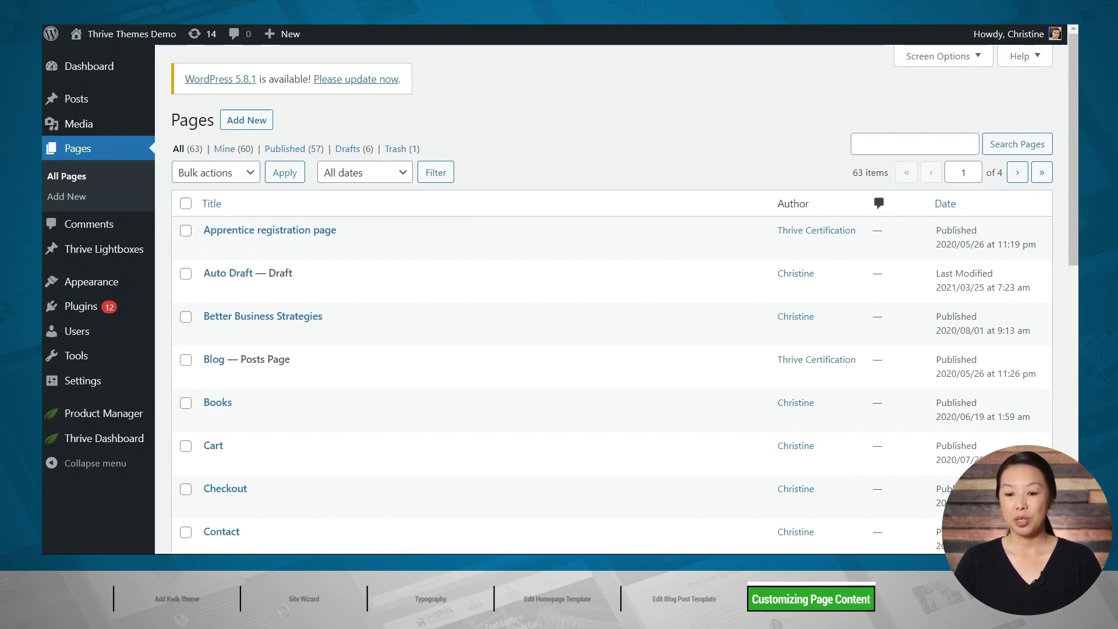
Publish a new page titled "About" and open it in Thrive Architect as a Normal Page
{"action": "left_click", "coordinate": [254, 124]}
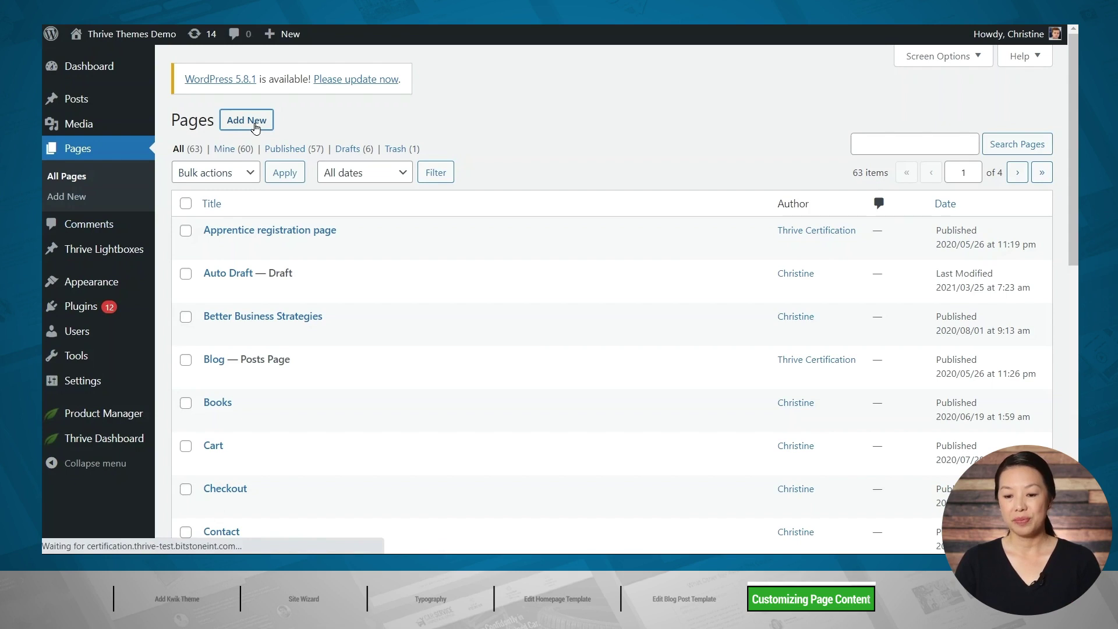
{"action": "type", "text": "About"}
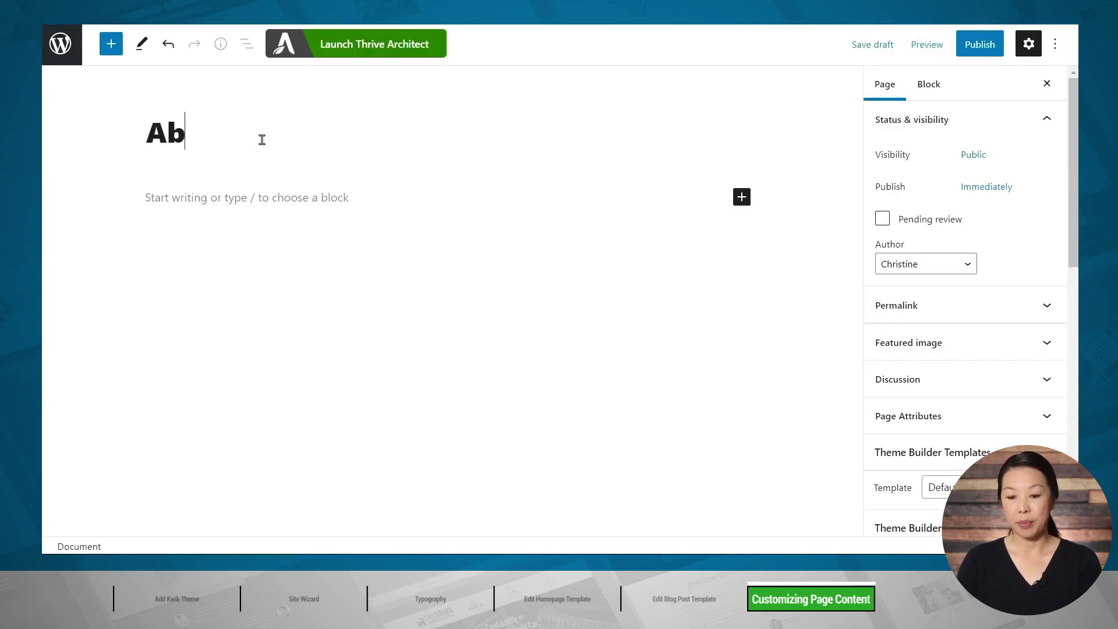
{"action": "left_click", "coordinate": [980, 44]}
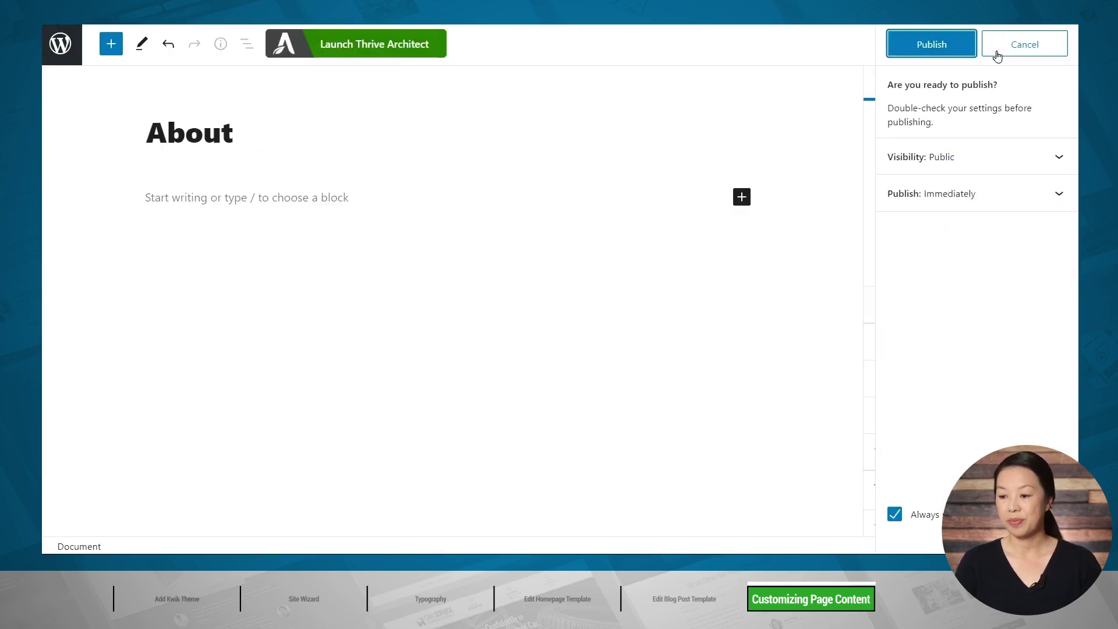
{"action": "left_click", "coordinate": [931, 44]}
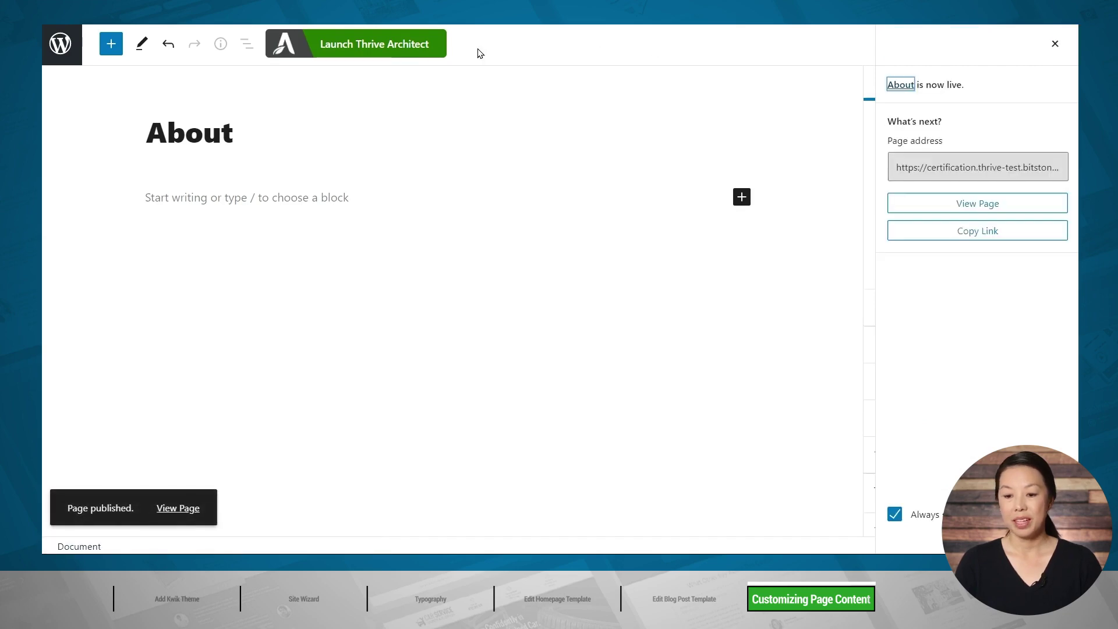
{"action": "left_click", "coordinate": [375, 50]}
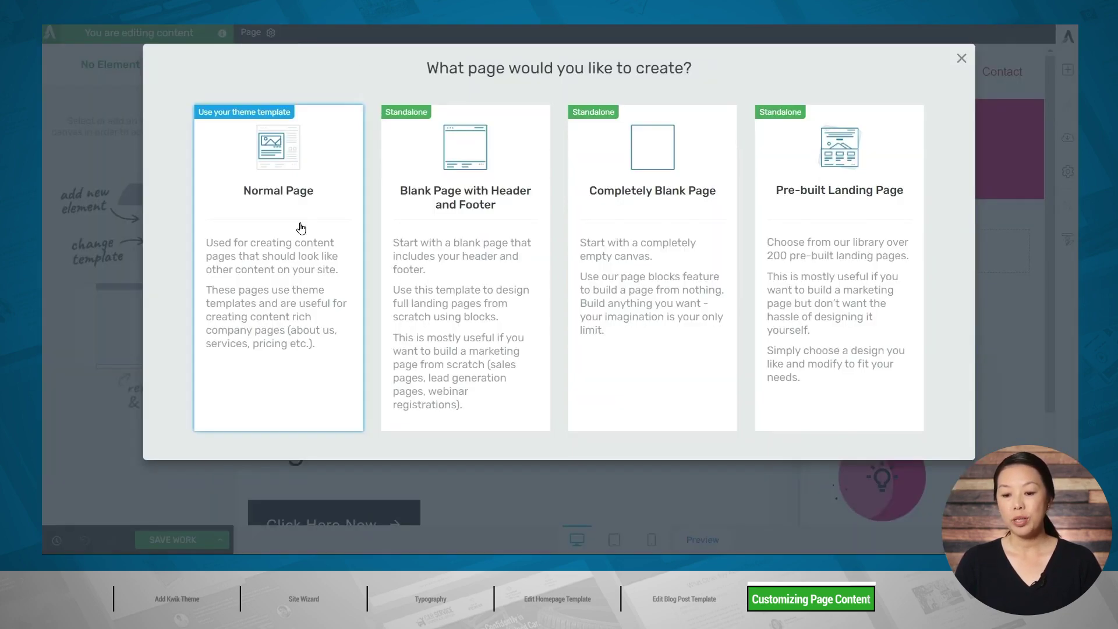
{"action": "left_click", "coordinate": [299, 227]}
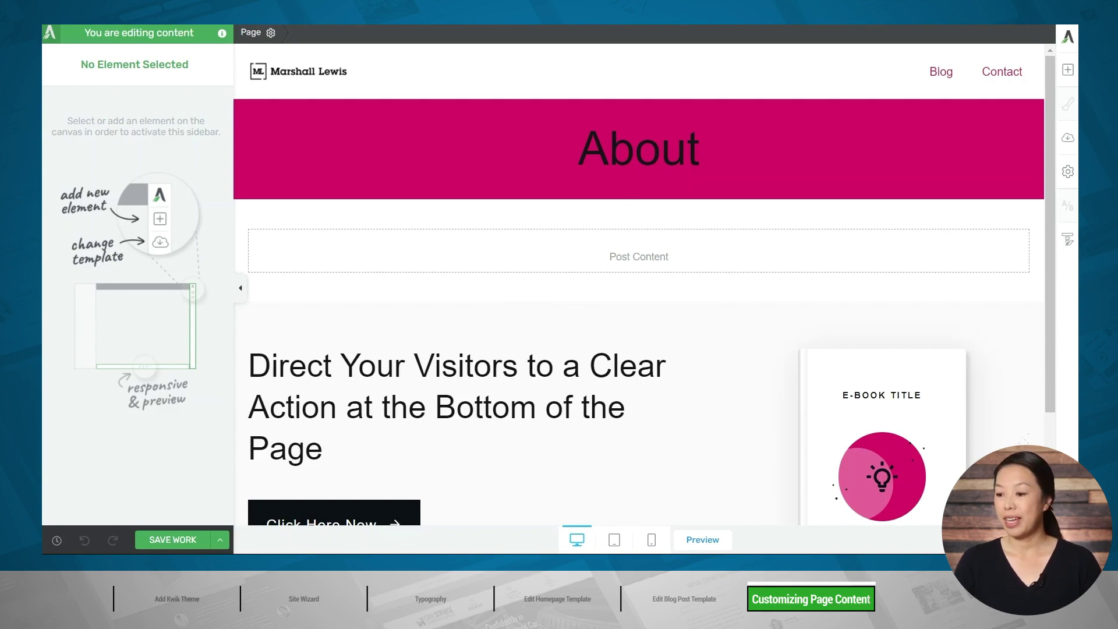
Place a Block element in the About page's post content area and have the block library show all the blocks
{"action": "left_click", "coordinate": [1067, 69]}
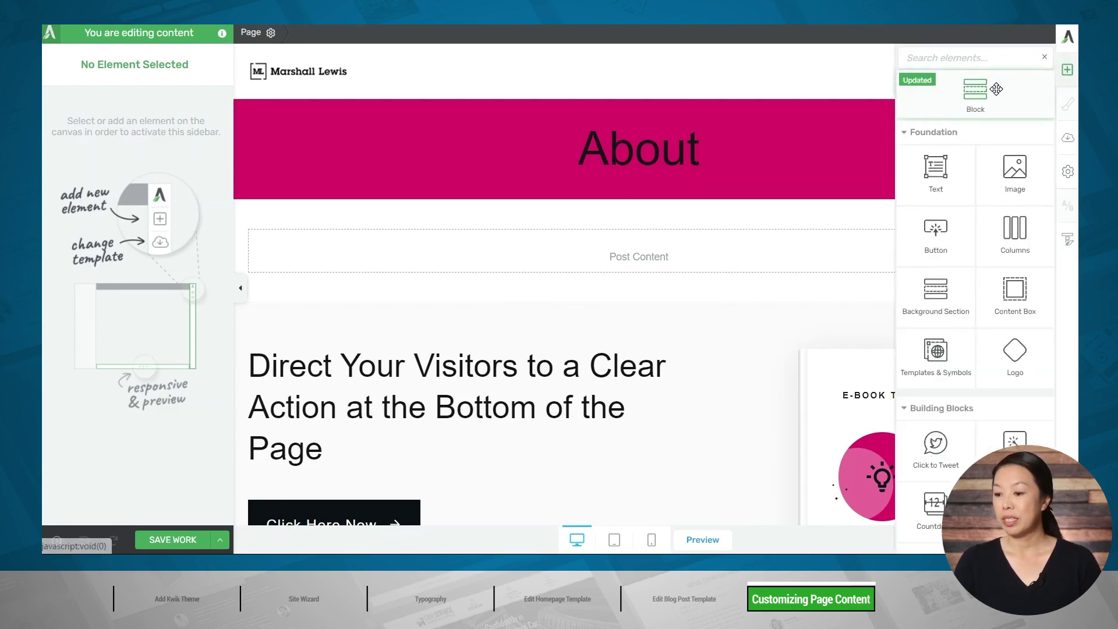
{"action": "left_click_drag", "start_coordinate": [996, 88], "coordinate": [625, 257]}
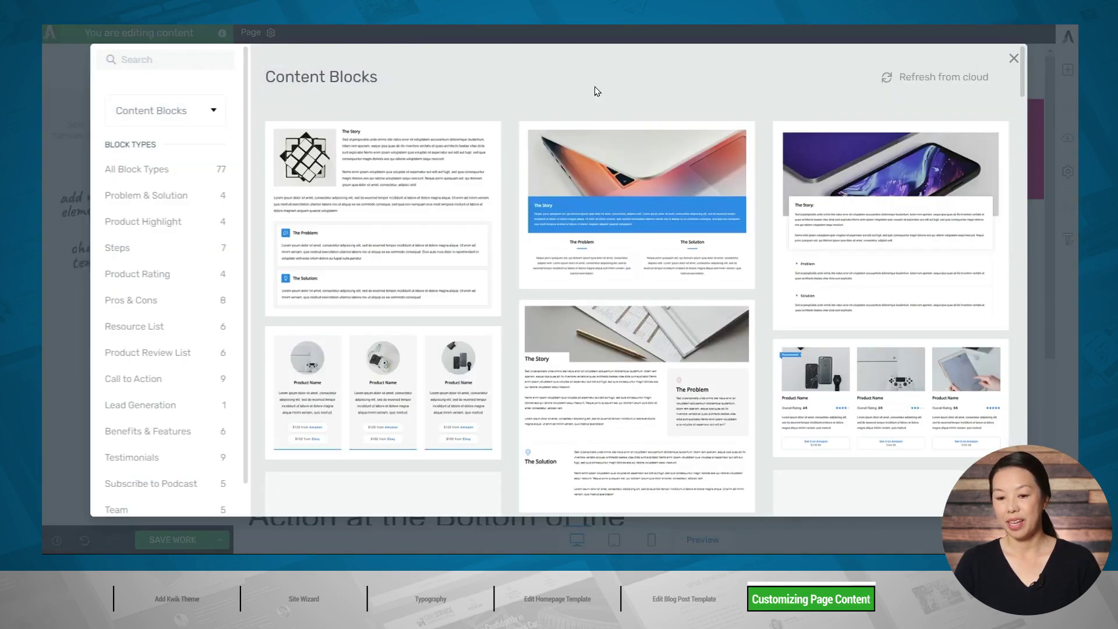
{"action": "left_click", "coordinate": [198, 113]}
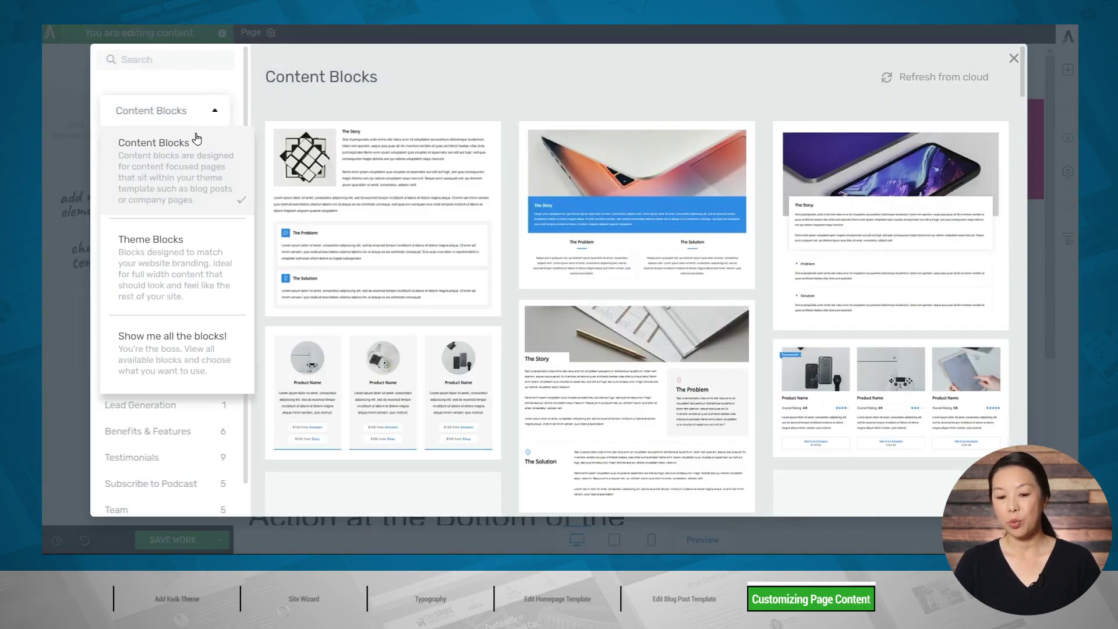
{"action": "left_click", "coordinate": [161, 352]}
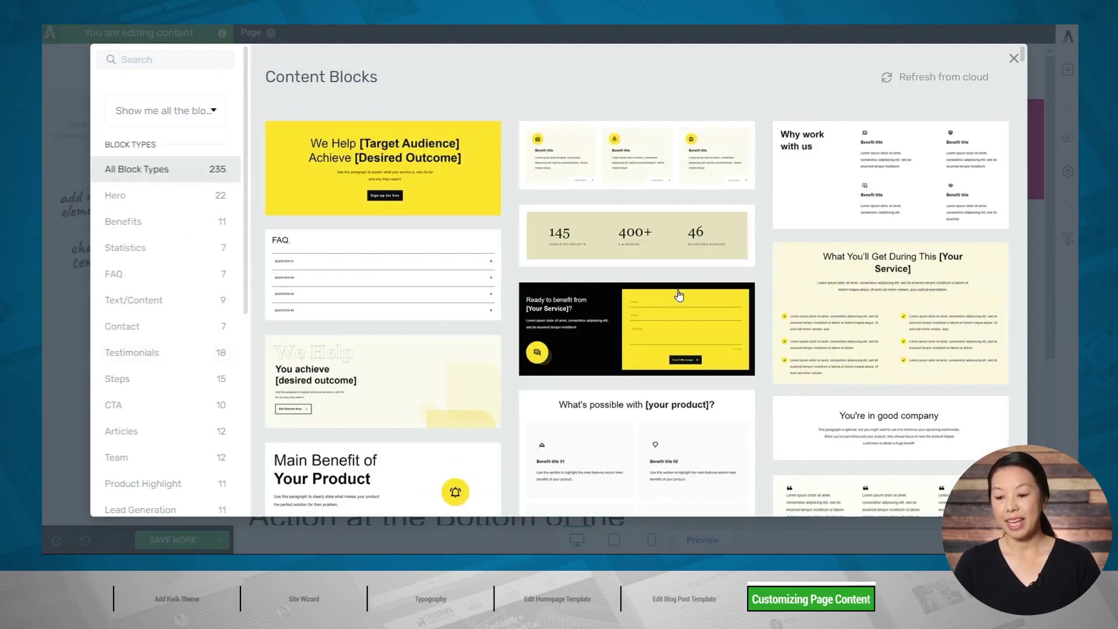
Insert the "Hello! I'm [Author Name]" block from the About block type and look over it on the page
{"action": "scroll", "coordinate": [158, 281], "scroll_direction": "down", "scroll_amount": 3}
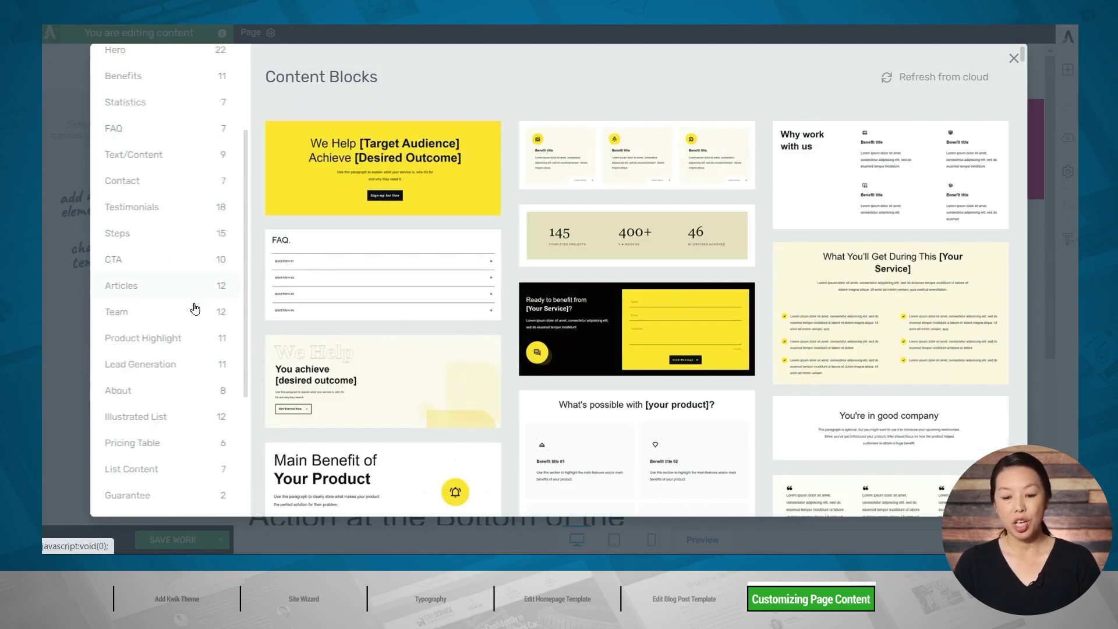
{"action": "left_click", "coordinate": [135, 398]}
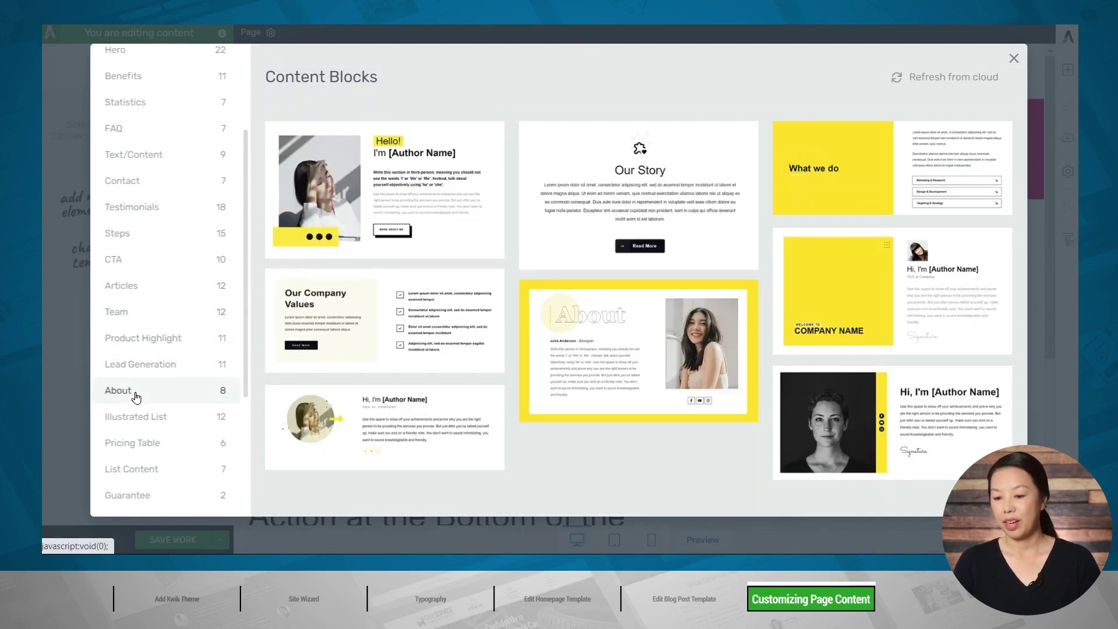
{"action": "left_click", "coordinate": [414, 209]}
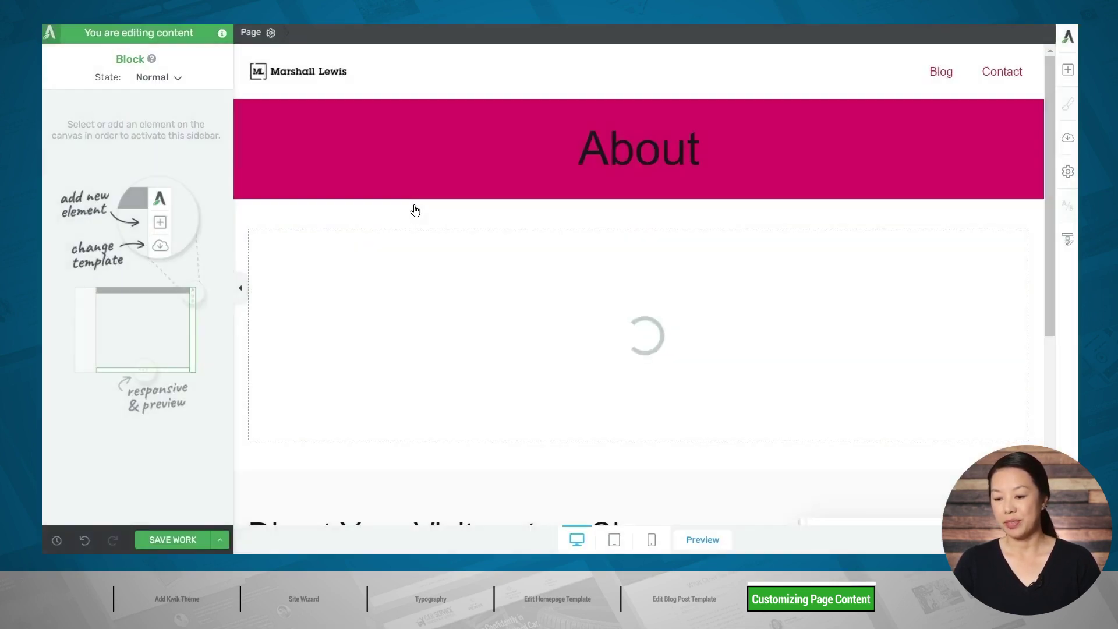
{"action": "scroll", "coordinate": [443, 198], "scroll_direction": "down", "scroll_amount": 3}
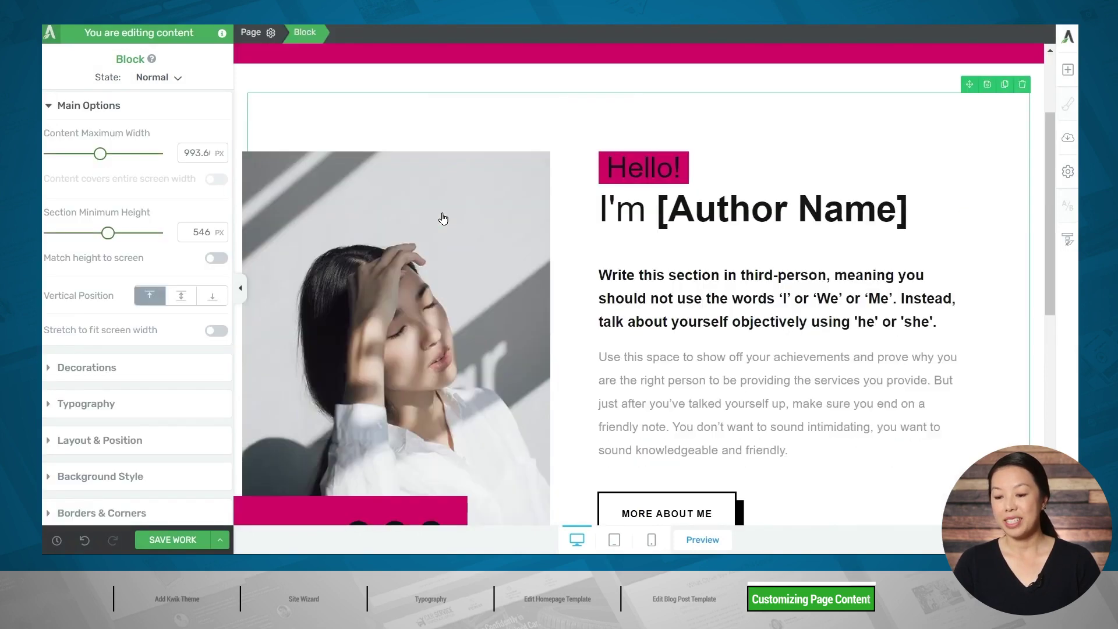
{"action": "scroll", "coordinate": [559, 348], "scroll_direction": "down", "scroll_amount": 3}
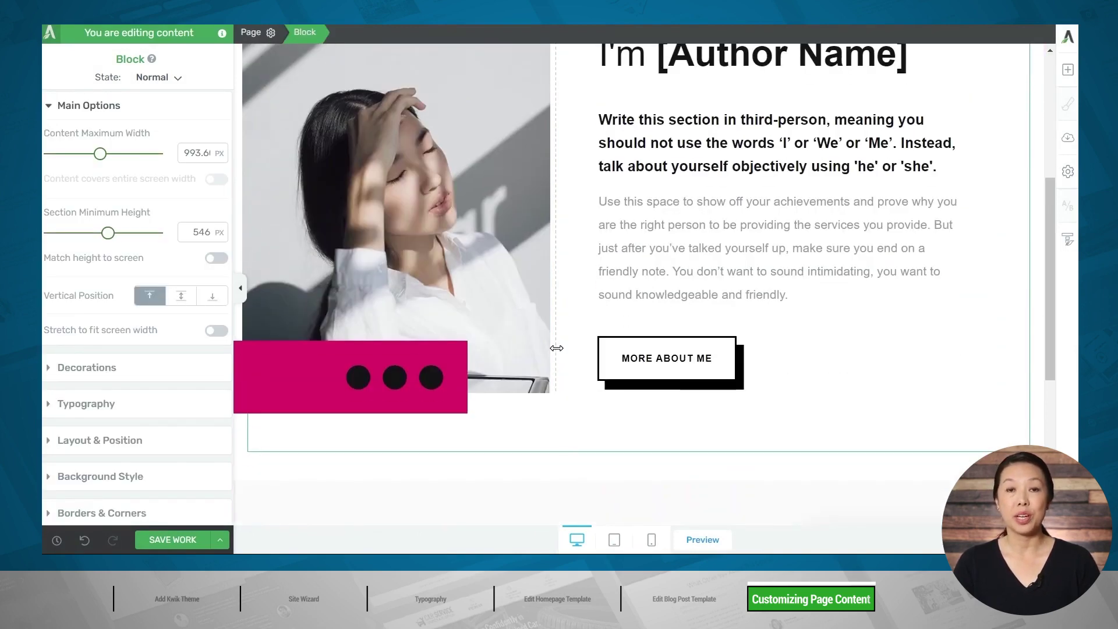